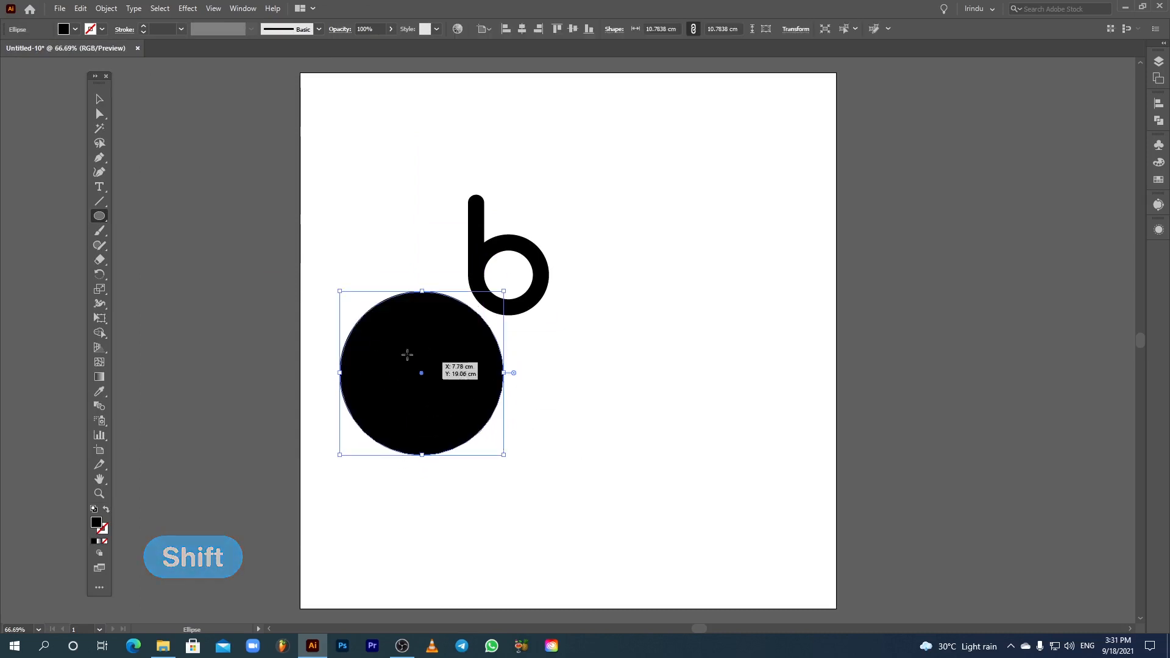
Step: Fill the selected circle with red
left_click(99, 99)
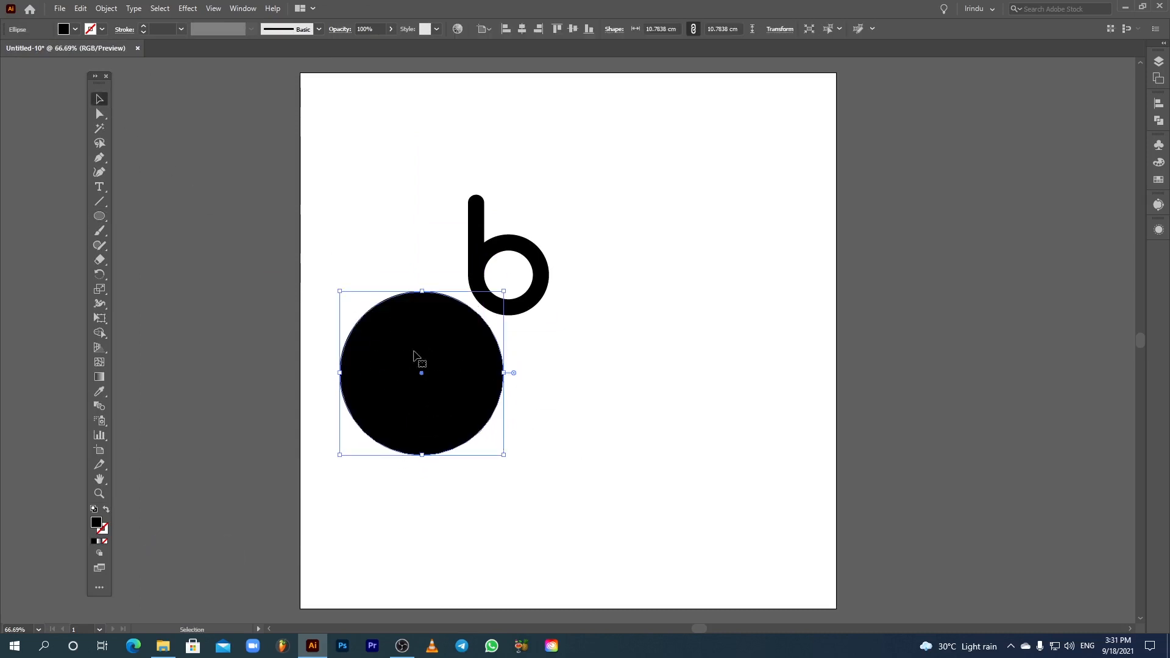
left_click(71, 29)
left_click(43, 49)
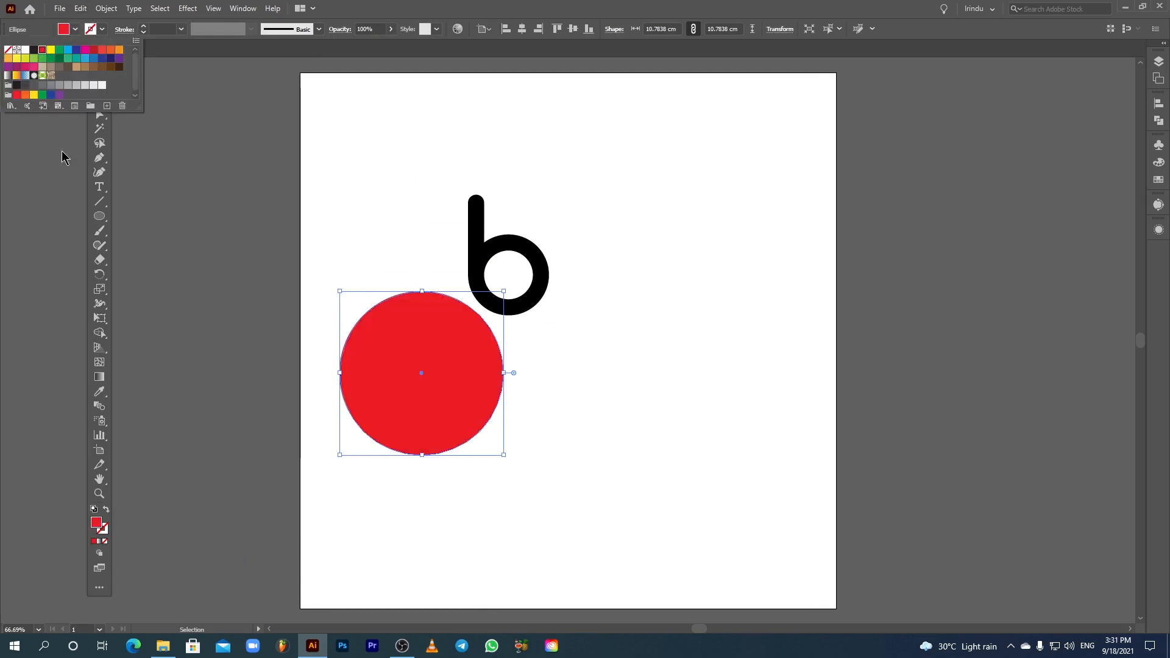
Step: Select the circle and the b letter and align their centres horizontally and vertically to the selection
left_click(374, 349)
left_click_drag(431, 201, 515, 332)
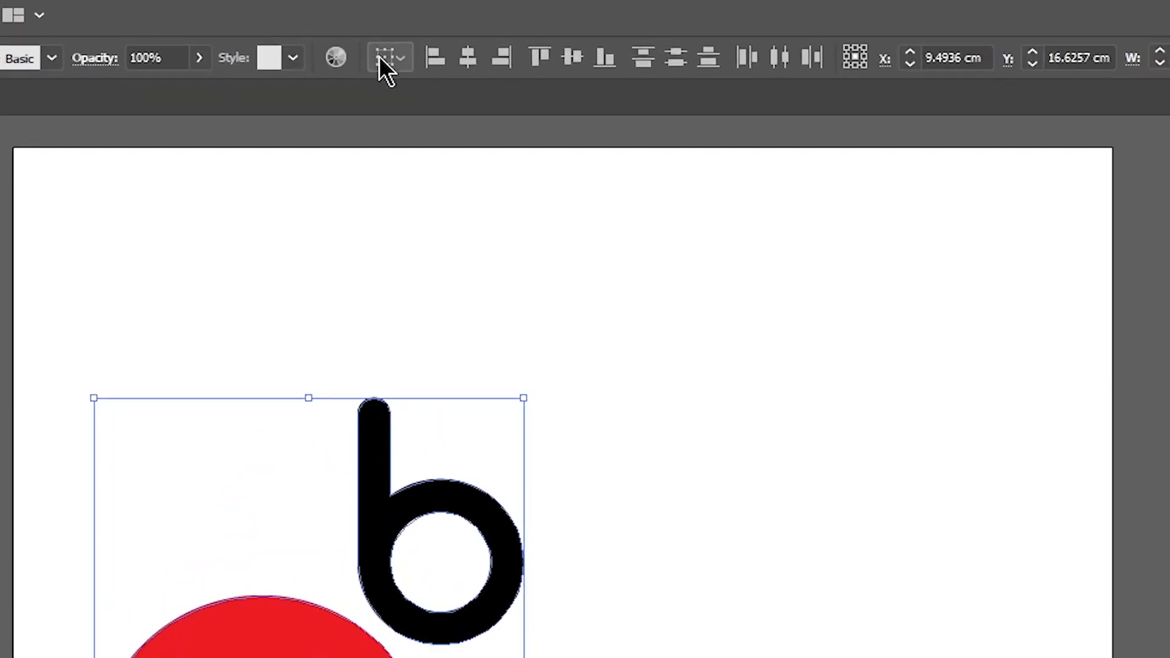
left_click(486, 28)
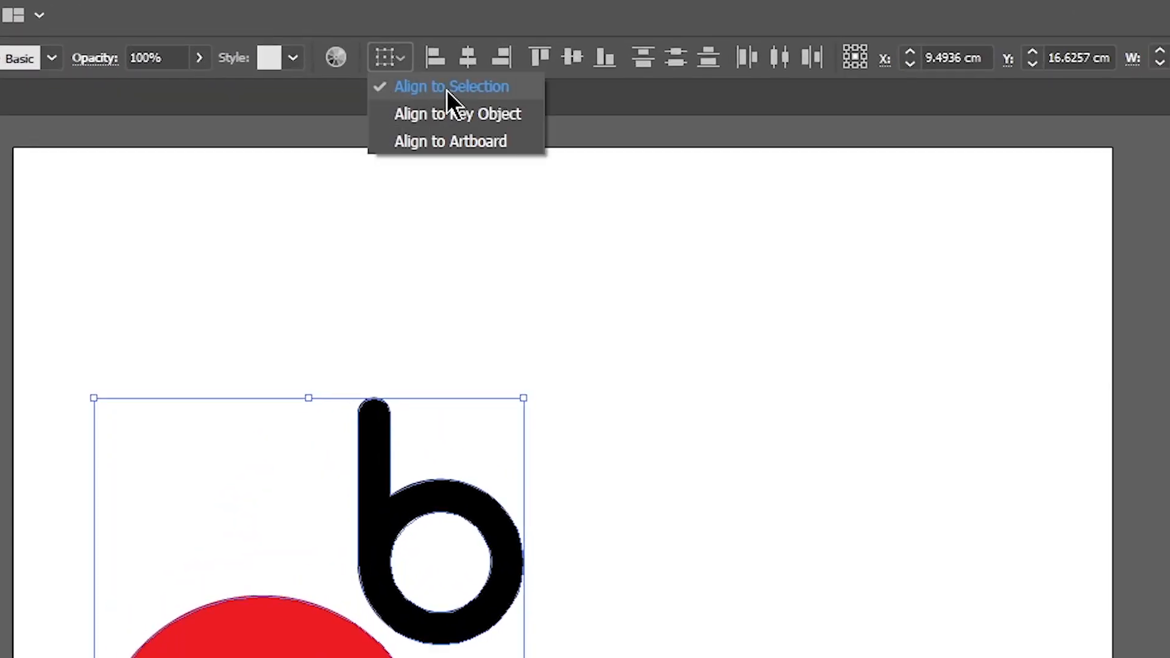
left_click(421, 89)
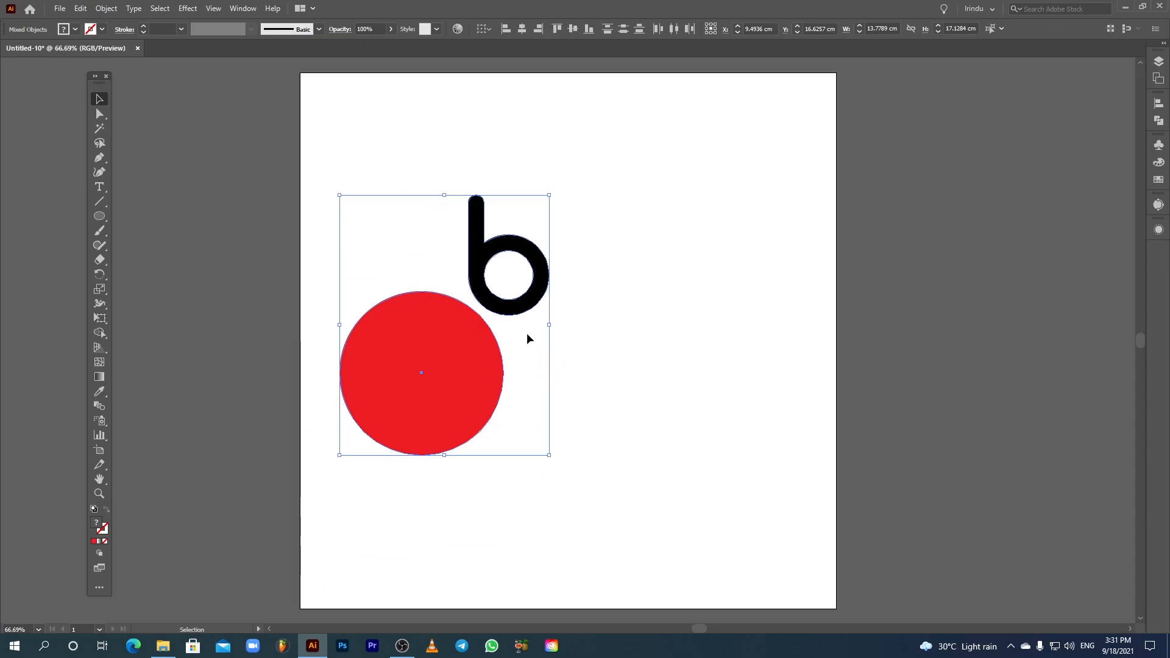
left_click(521, 29)
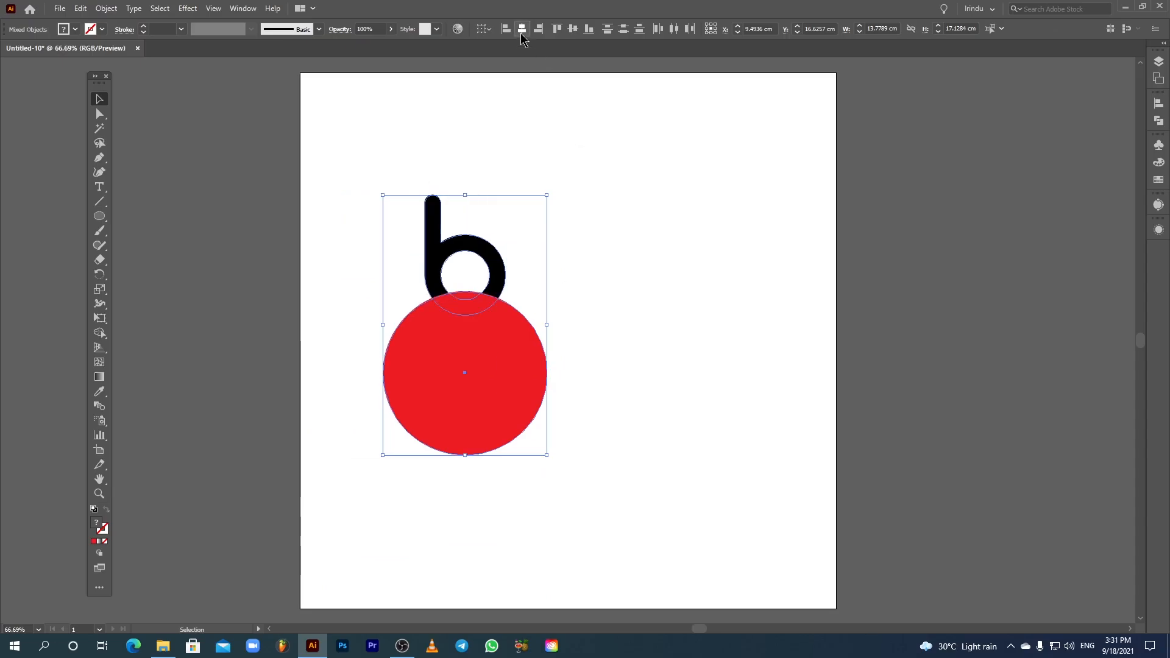
left_click(572, 34)
left_click(587, 284)
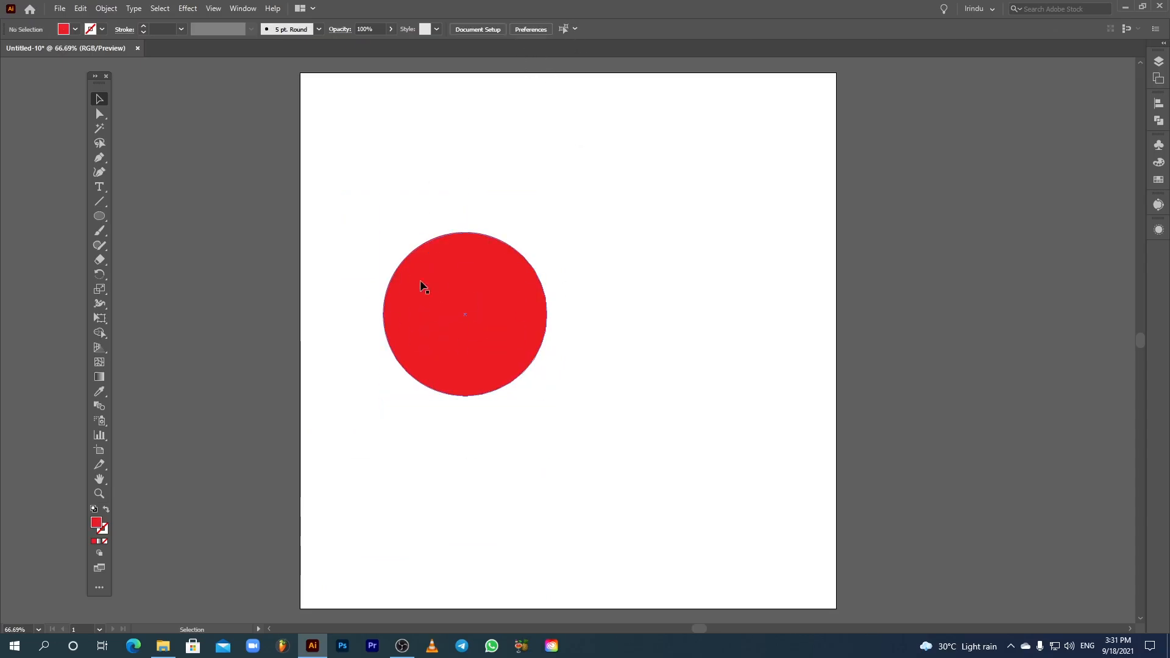
Step: Send the red circle to the back, behind the b letter
left_click(471, 294)
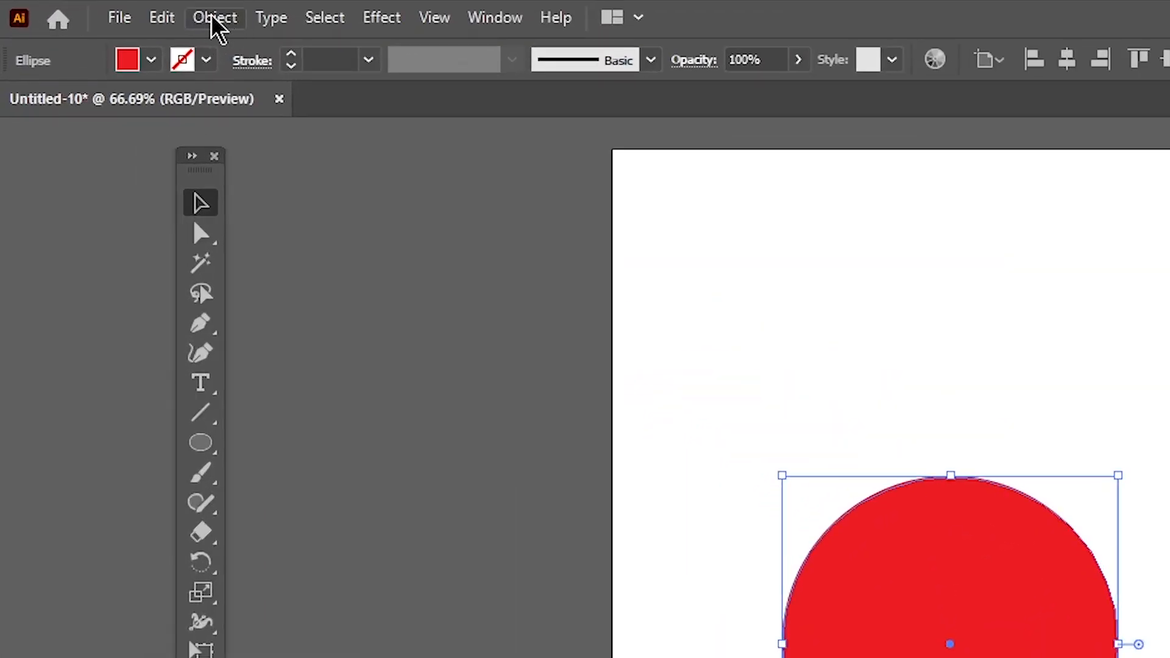
left_click(110, 11)
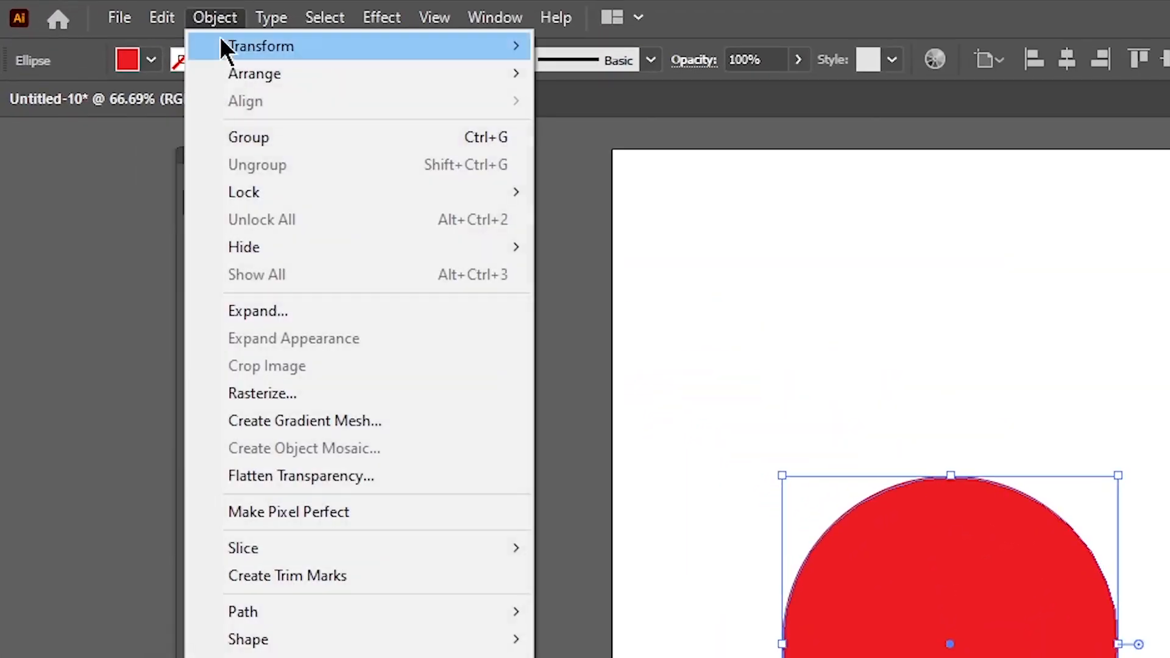
mouse_move(222, 75)
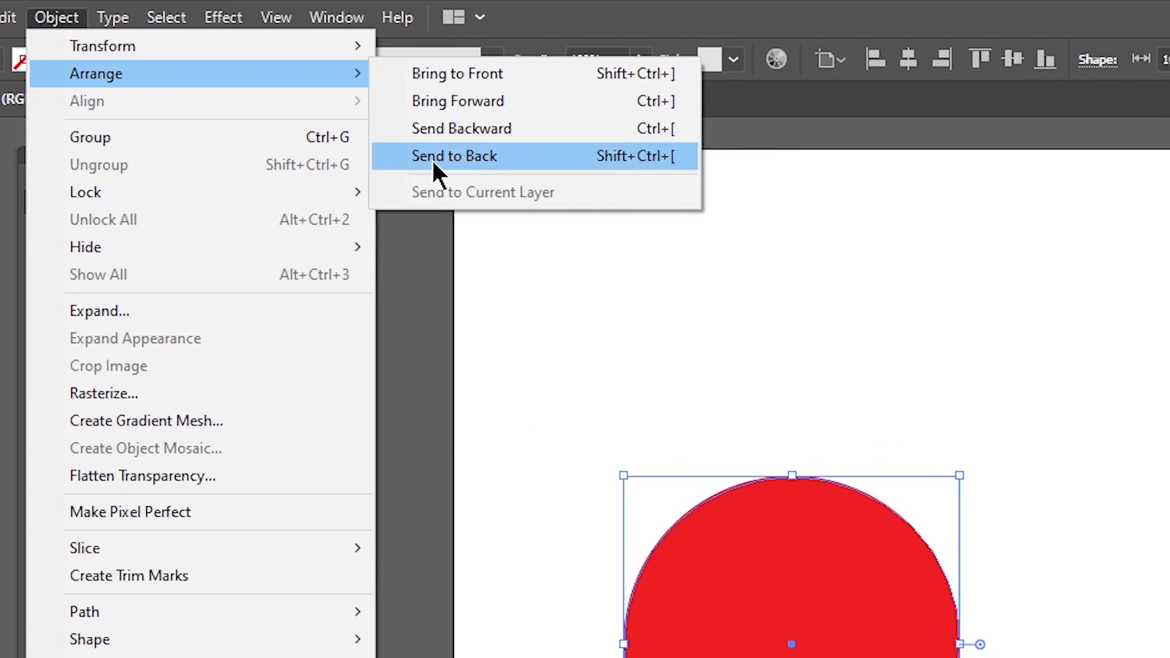
left_click(433, 157)
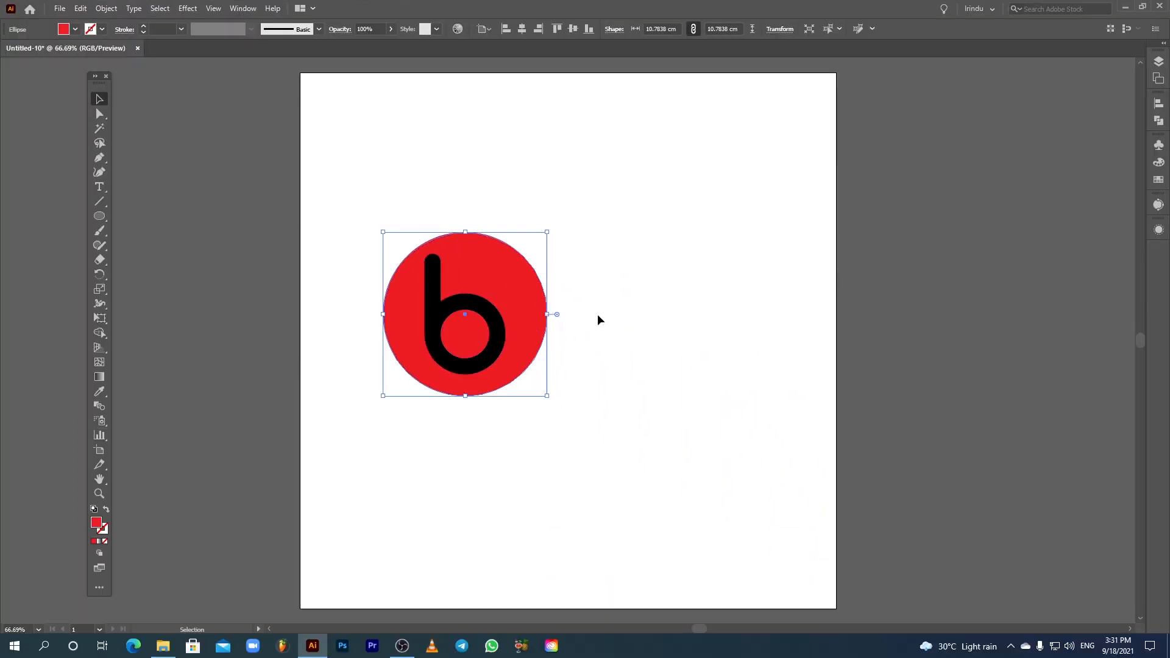
Step: Nudge the b letter upward by four steps inside the circle
left_click(597, 320)
left_click(496, 318)
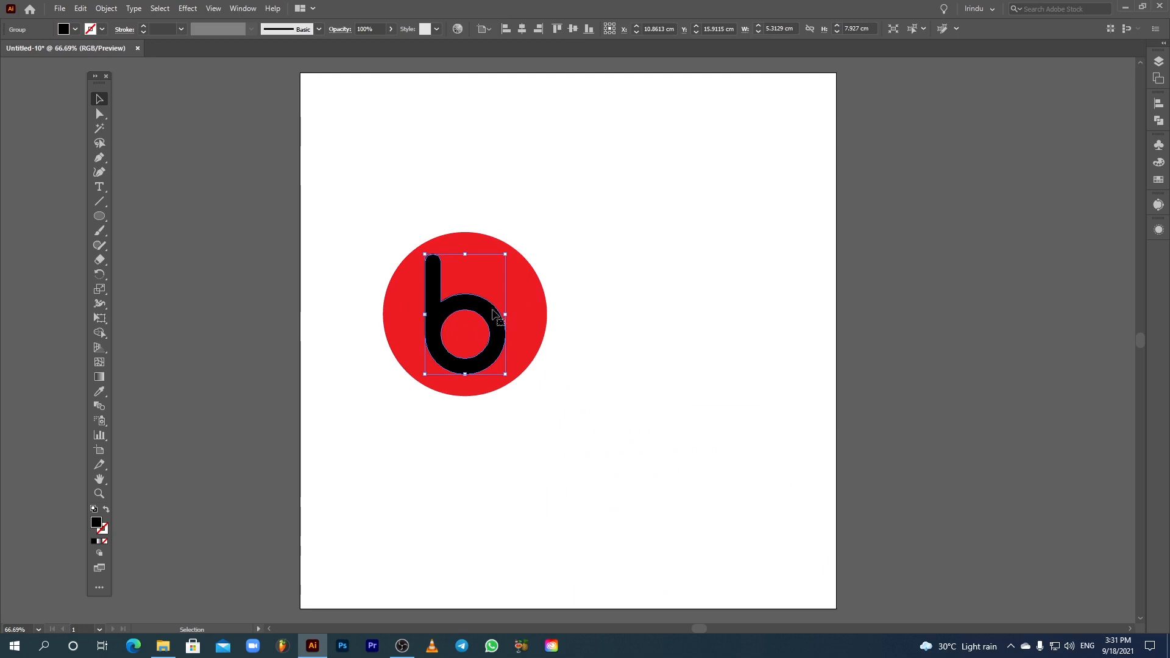
key("Up")
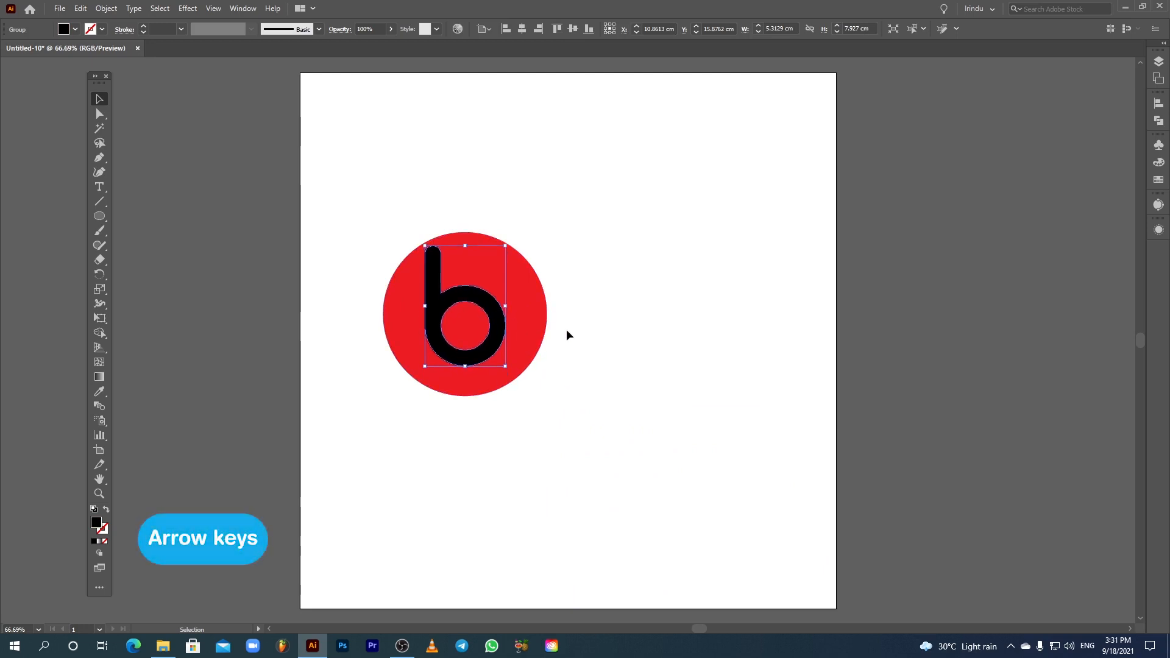
key("Up")
key("Up")
key("Up")
key("Up")
key("Up")
key("Up")
key("Up")
key("Up")
key("Up")
key("Up")
key("Up")
key("Up")
key("Up")
key("Up")
key("Up")
key("Up")
key("Up")
key("Up")
key("Up")
key("Up")
left_click(601, 340)
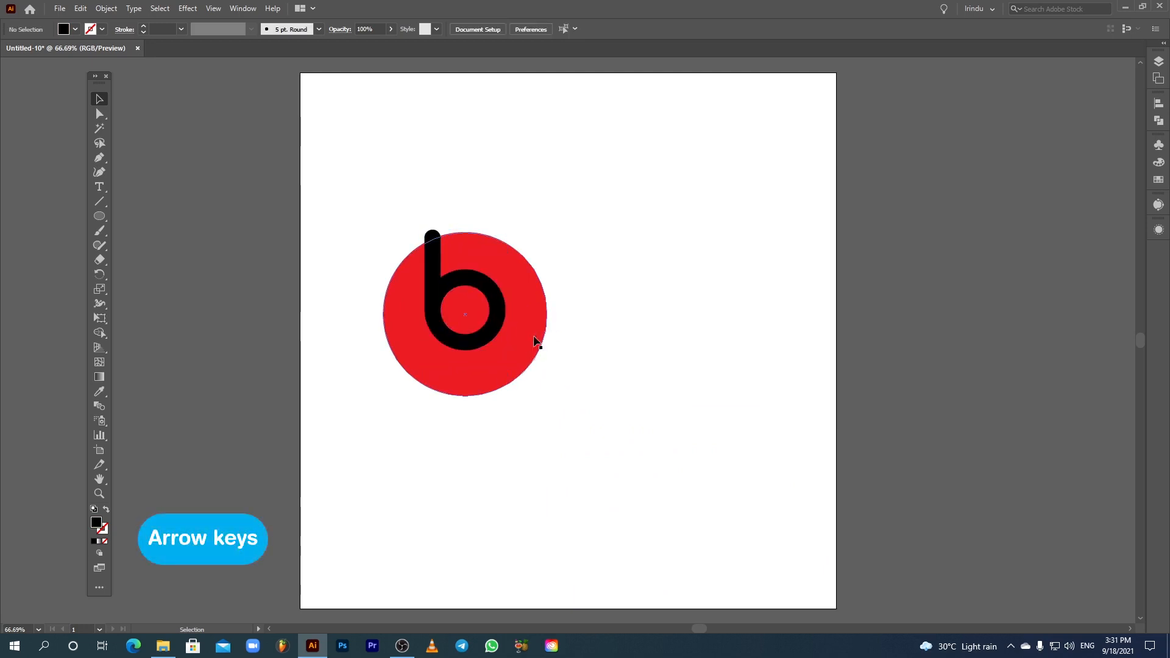
Step: Scale the red circle down proportionally to about 10.19 cm wide
left_click(534, 341)
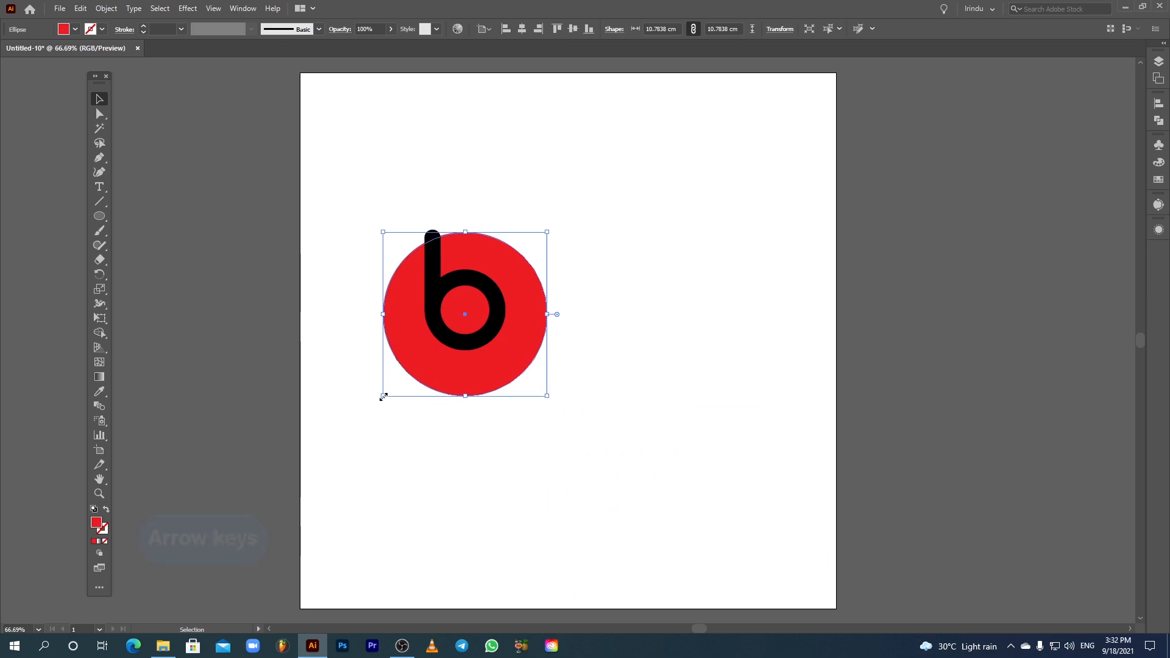
left_click_drag(383, 397, 392, 387)
key("shift")
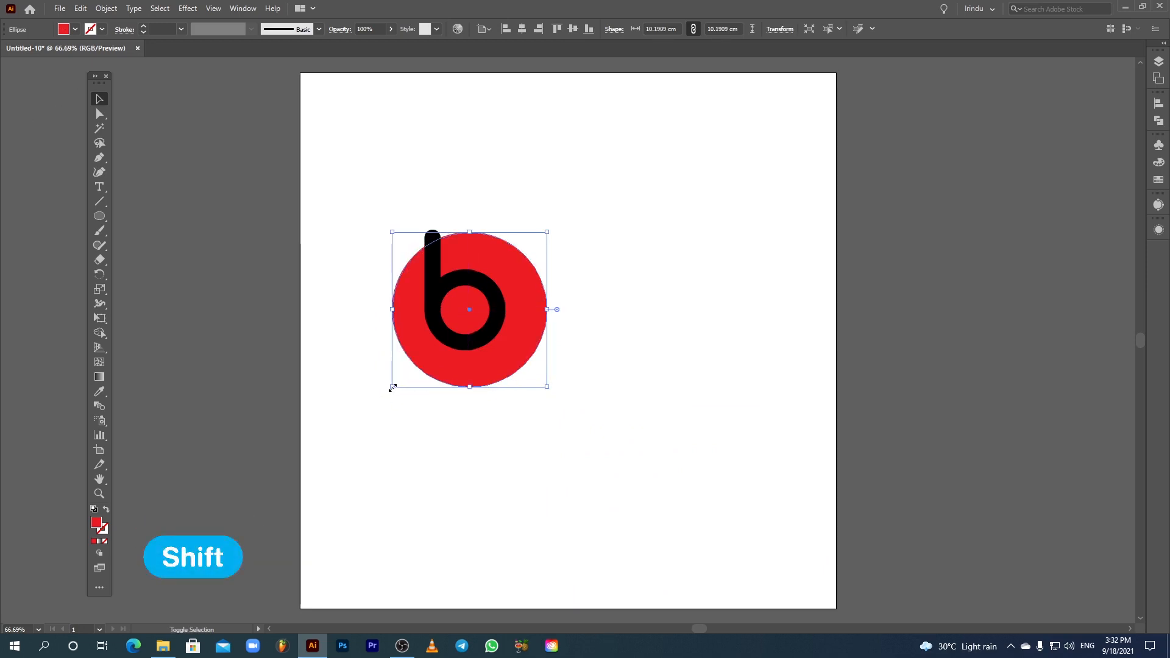
Step: Select the circle and the letter and centre them horizontally again
left_click_drag(353, 191, 534, 385)
left_click(525, 31)
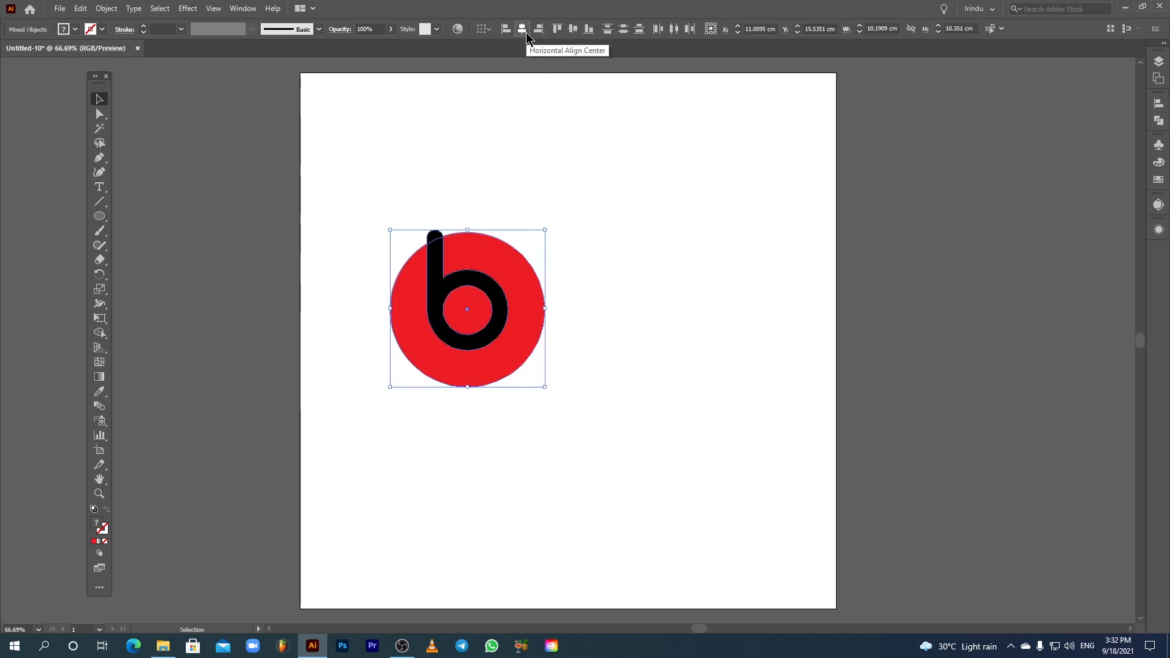
left_click(594, 328)
Step: Fill the b letter with white
left_click(437, 299)
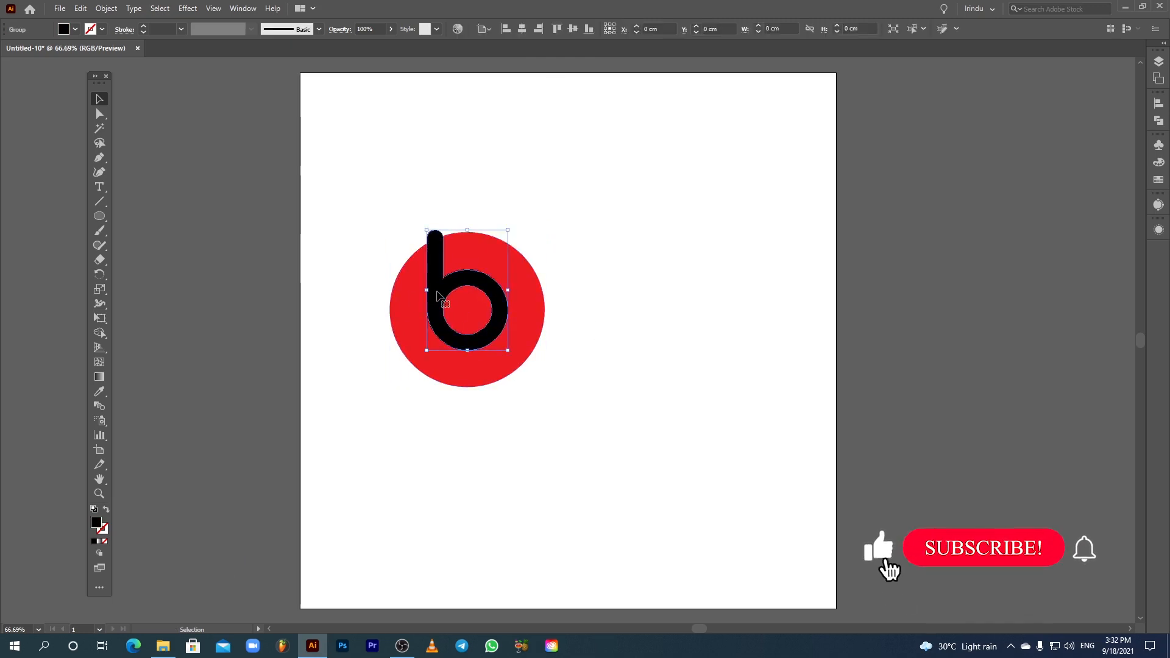
left_click(68, 30)
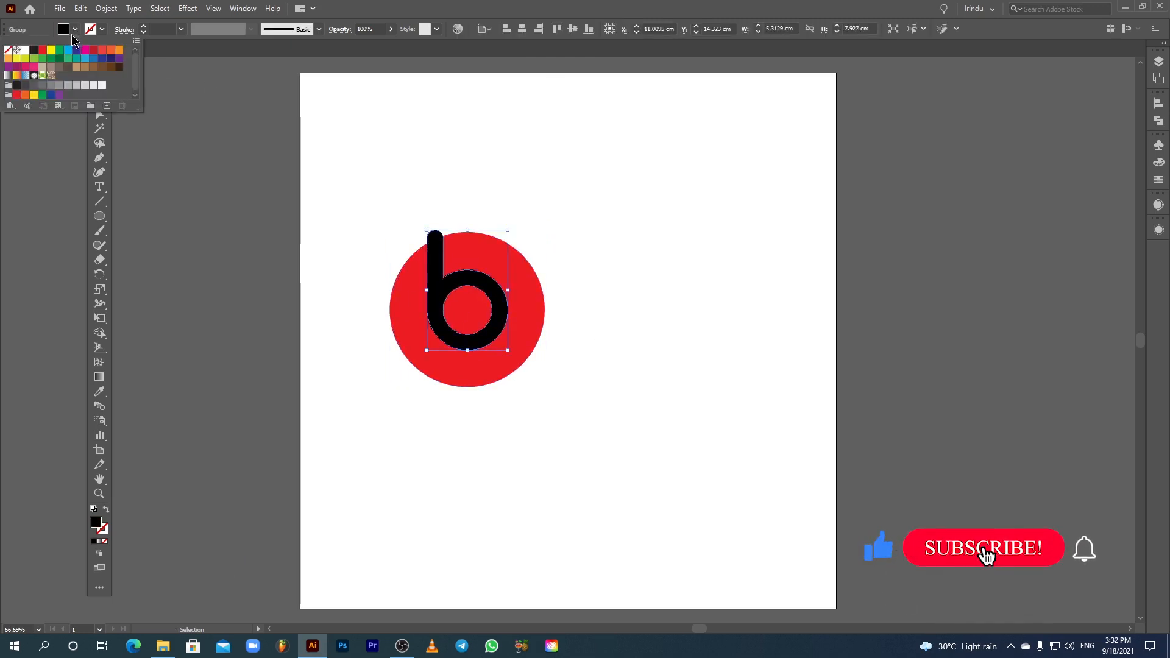
left_click(25, 50)
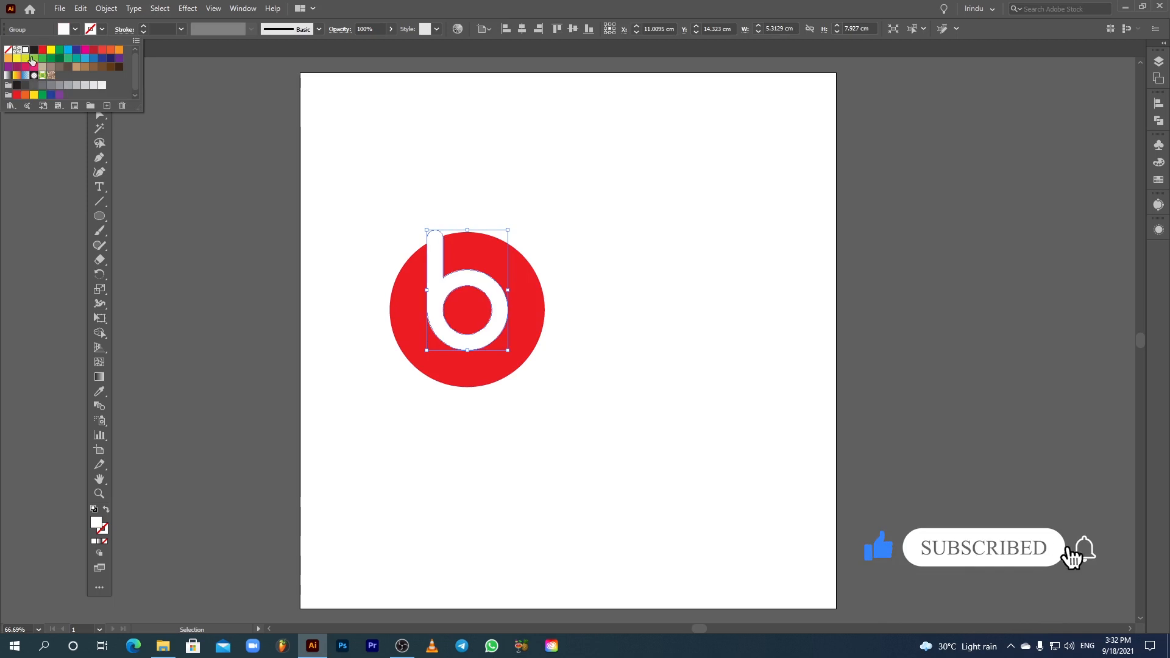
left_click(561, 286)
left_click(562, 286)
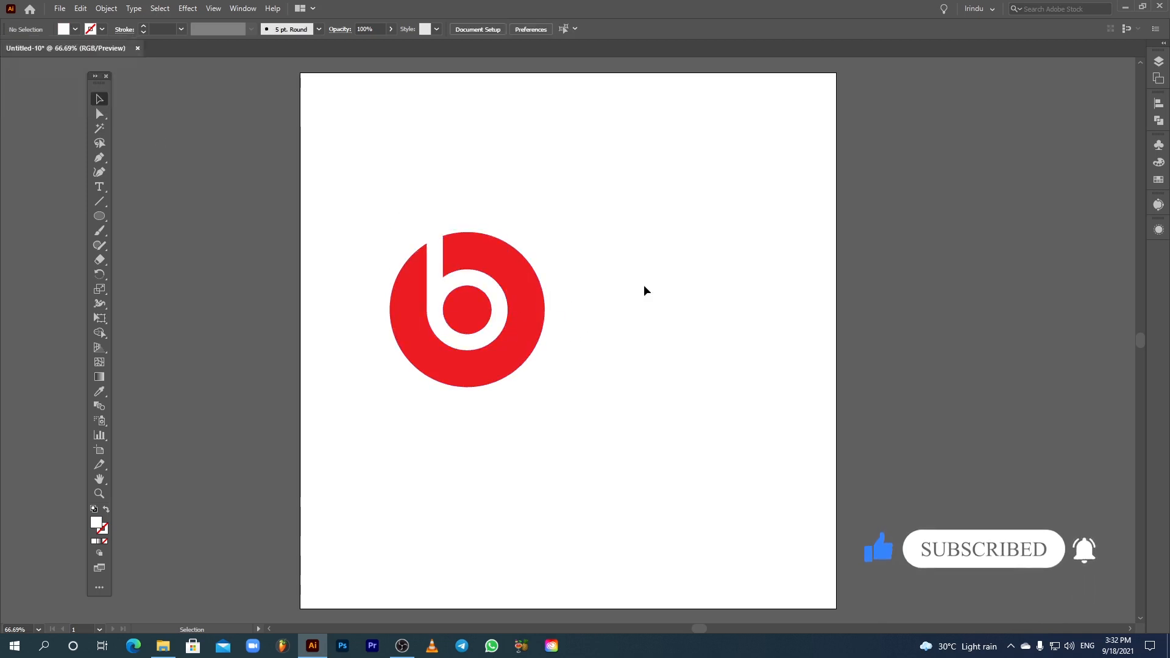
Step: Copy the red circle and paste the copy in front
left_click(536, 301)
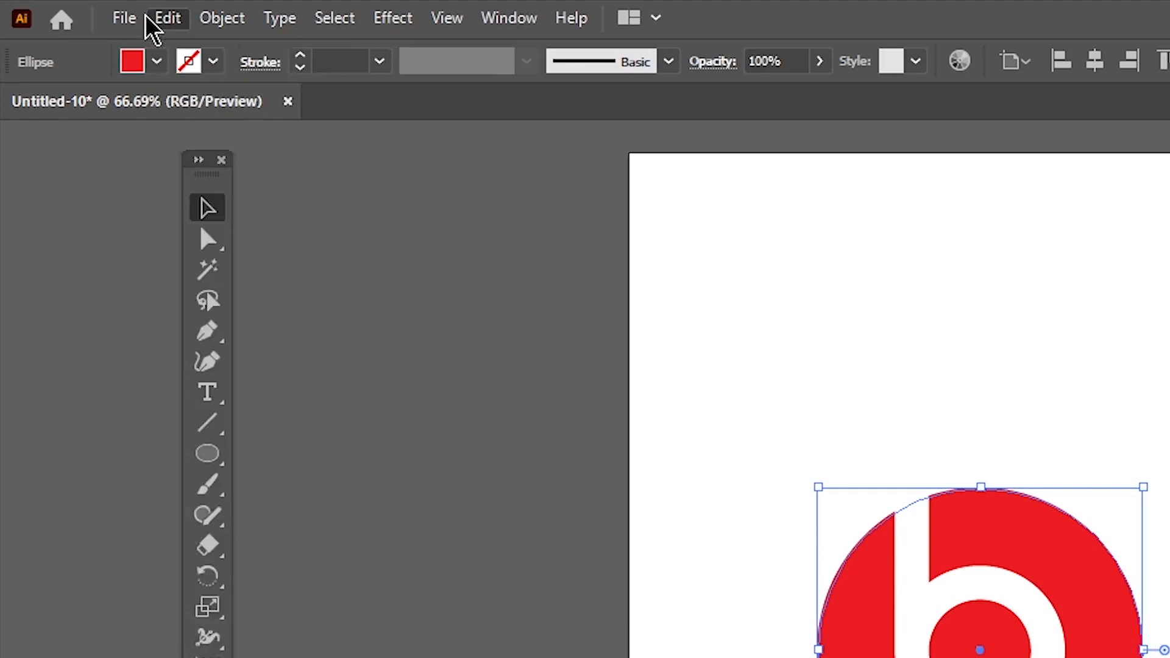
left_click(166, 17)
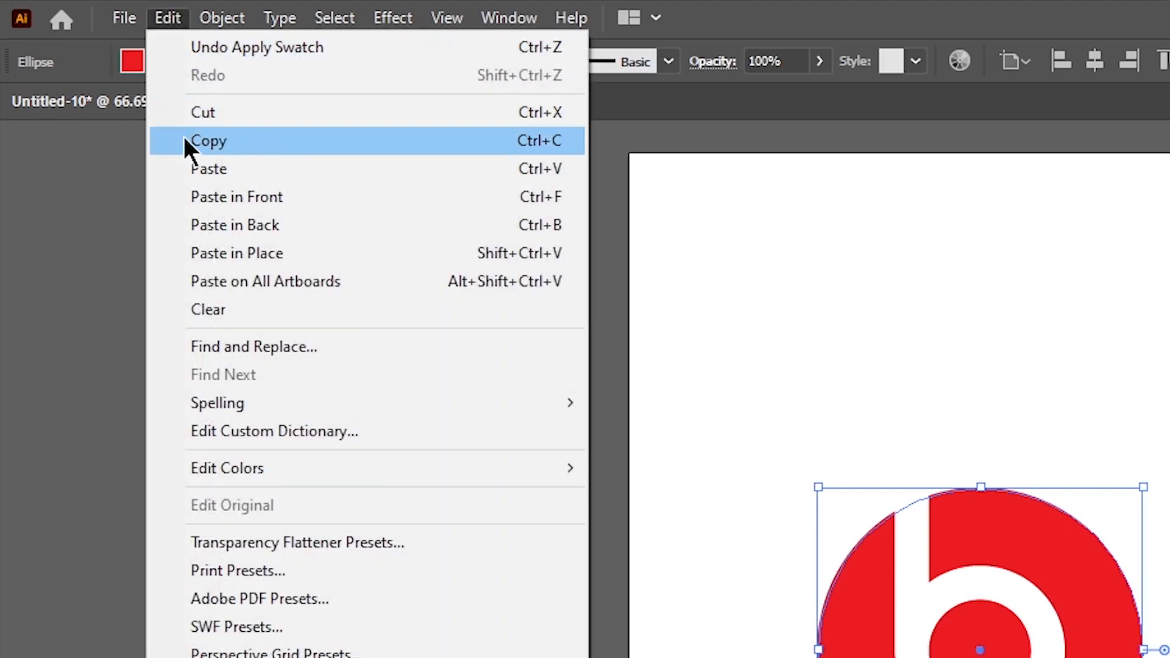
left_click(201, 140)
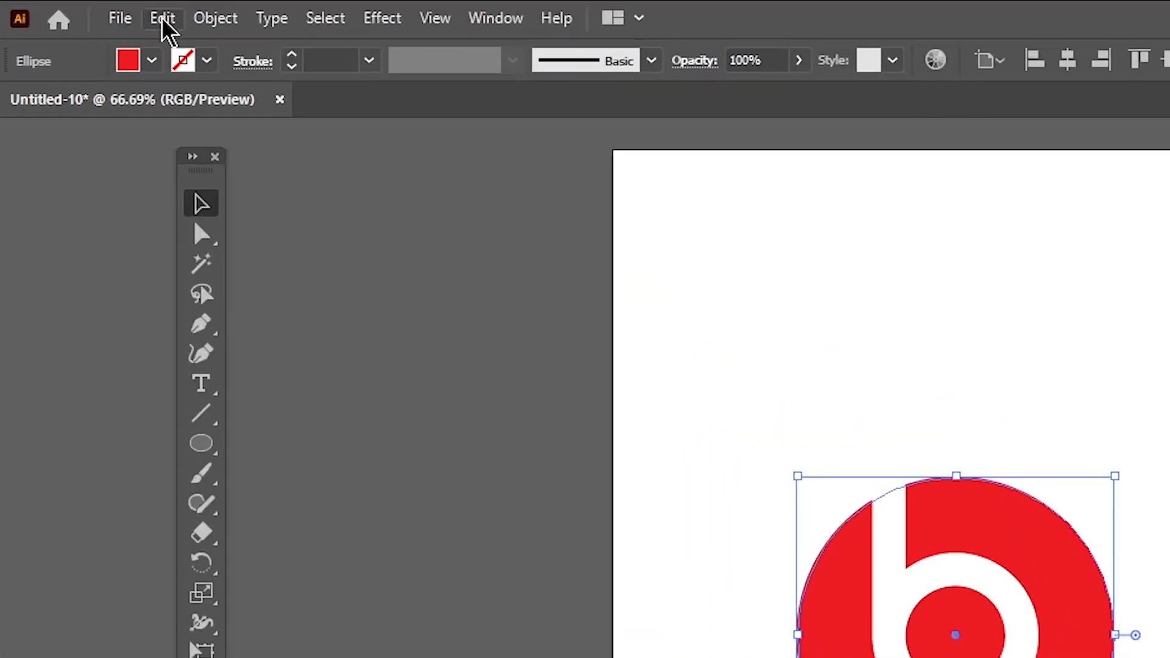
left_click(81, 8)
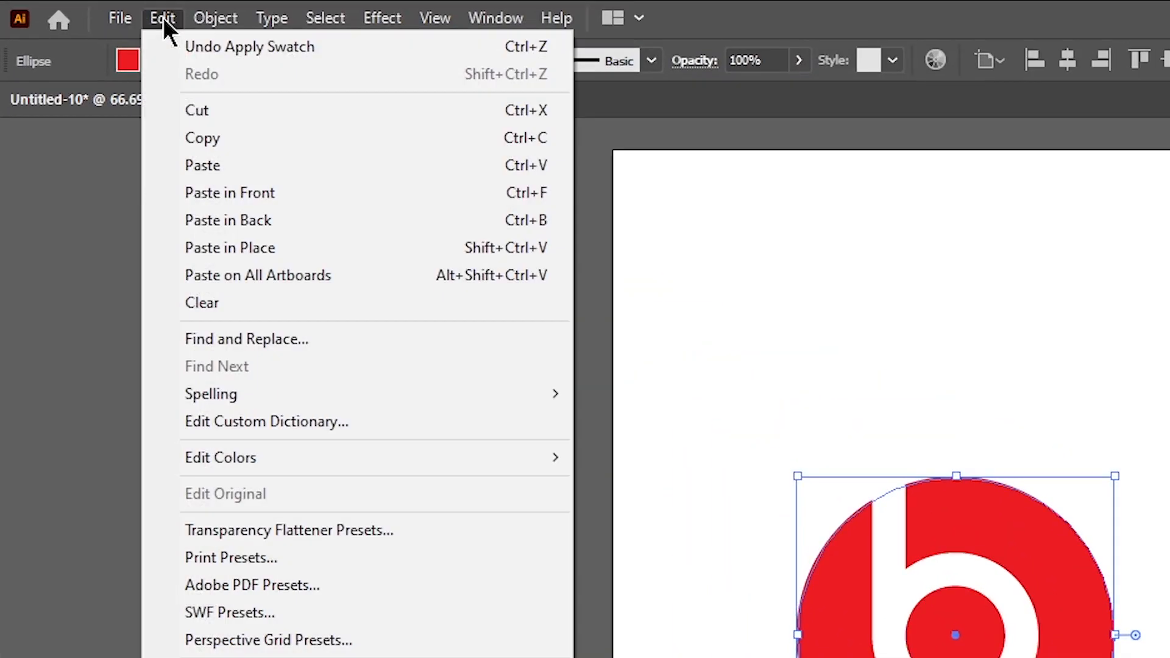
left_click(227, 193)
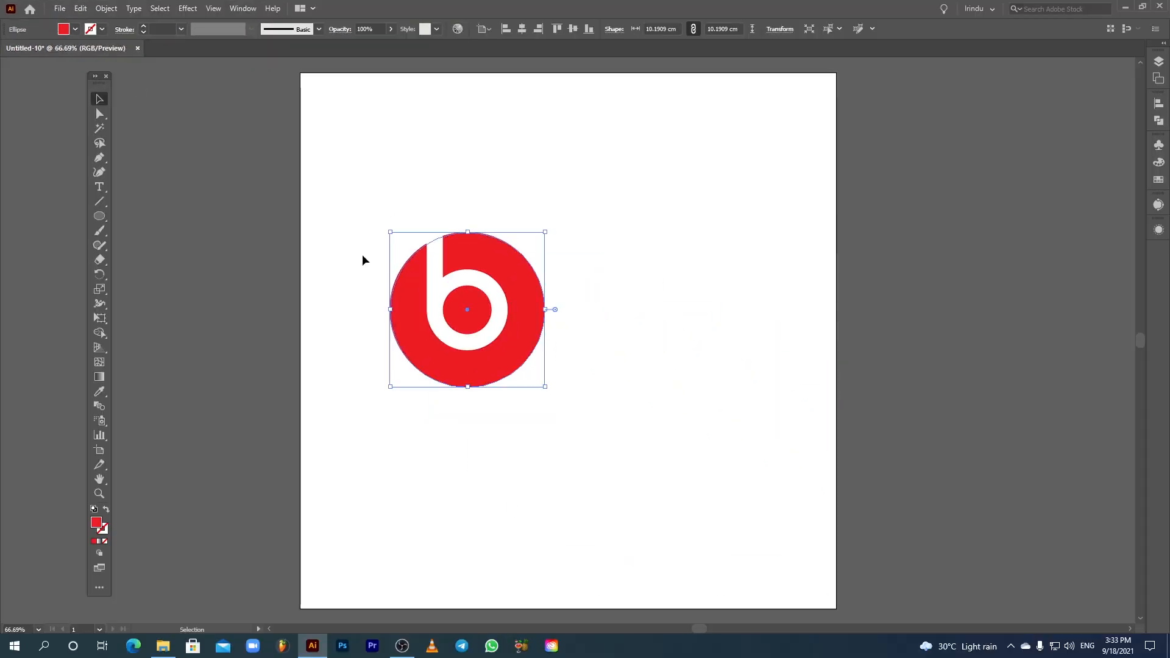
Step: Fill the pasted circle copy with blue
left_click(362, 254)
left_click(473, 297)
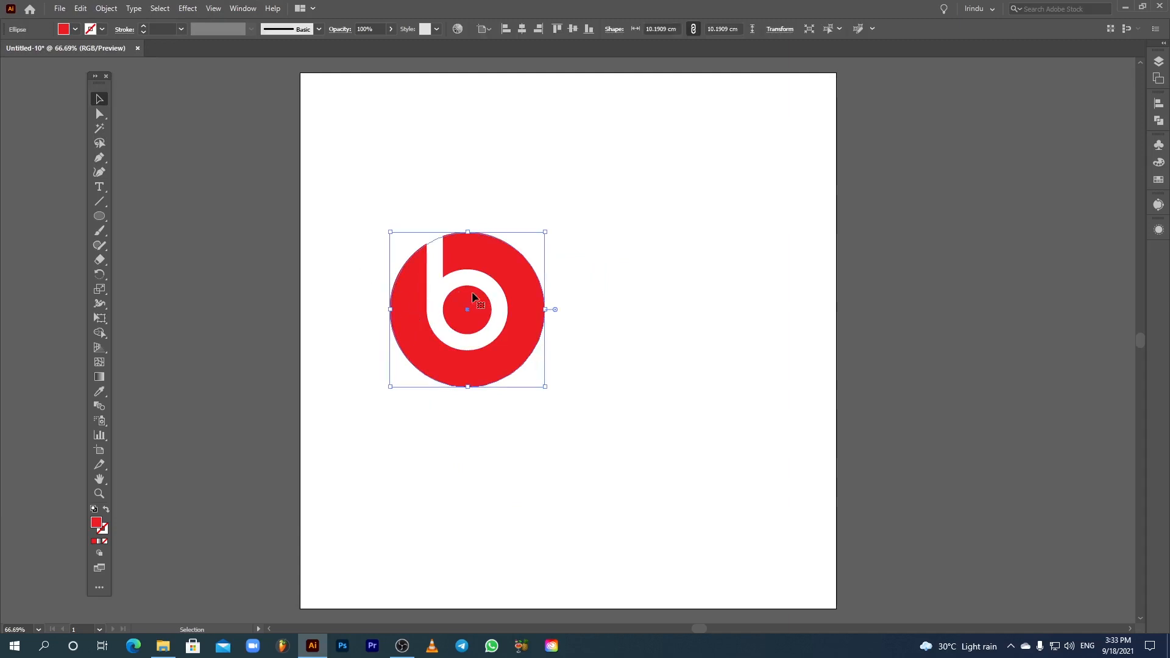
left_click(75, 29)
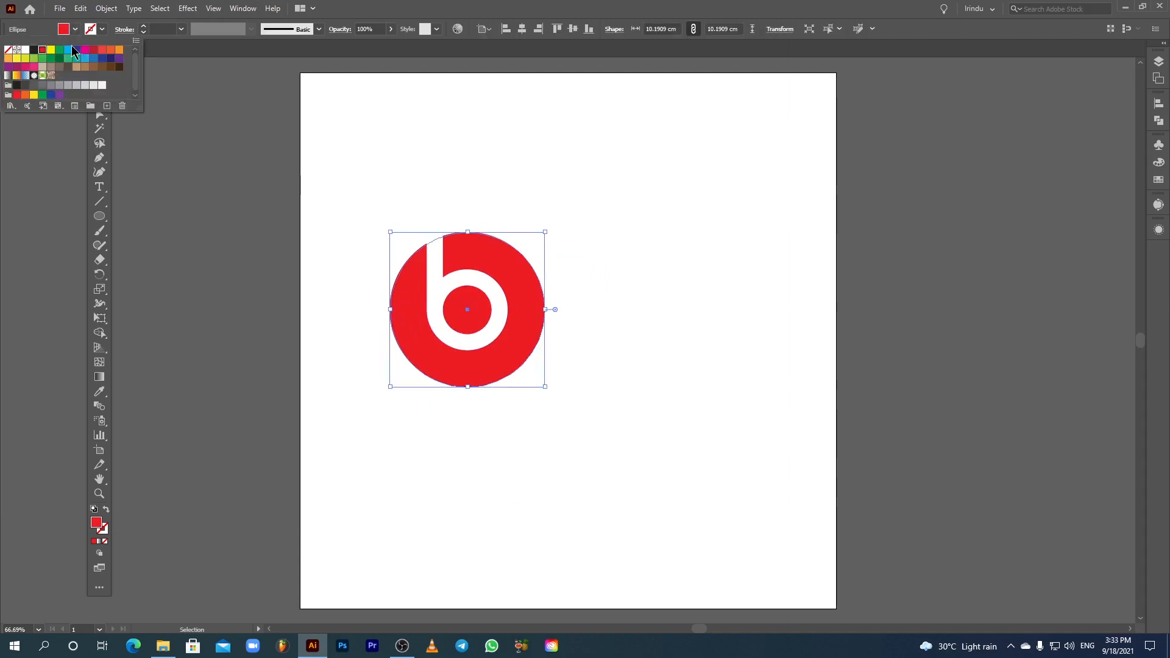
left_click(67, 50)
left_click(328, 286)
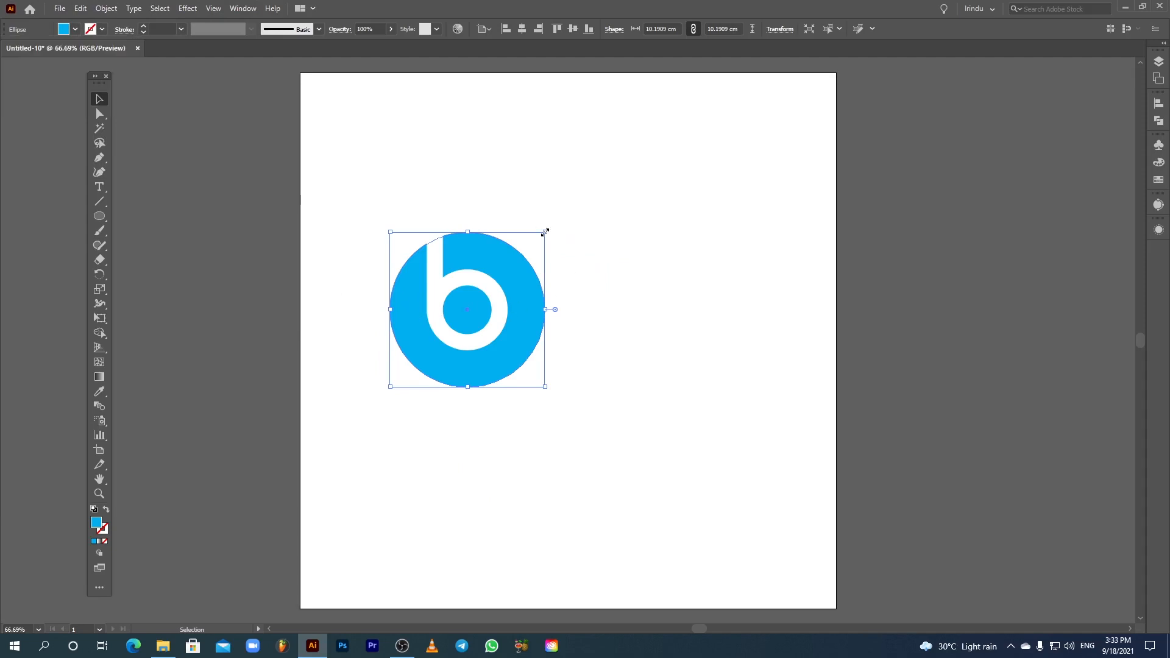
Step: Scale the circle copy down proportionally to about 9.49 cm
mouse_move(544, 232)
left_mouse_down()
mouse_move(529, 250)
mouse_move(540, 233)
left_mouse_up()
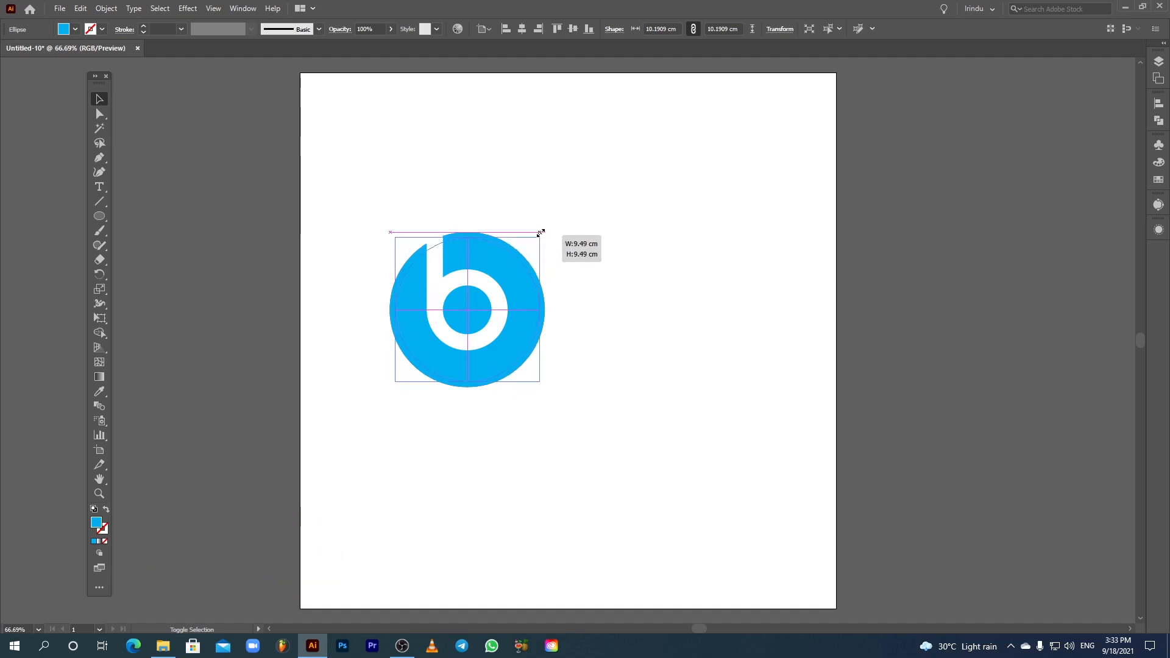
left_click_drag(541, 233, 540, 232)
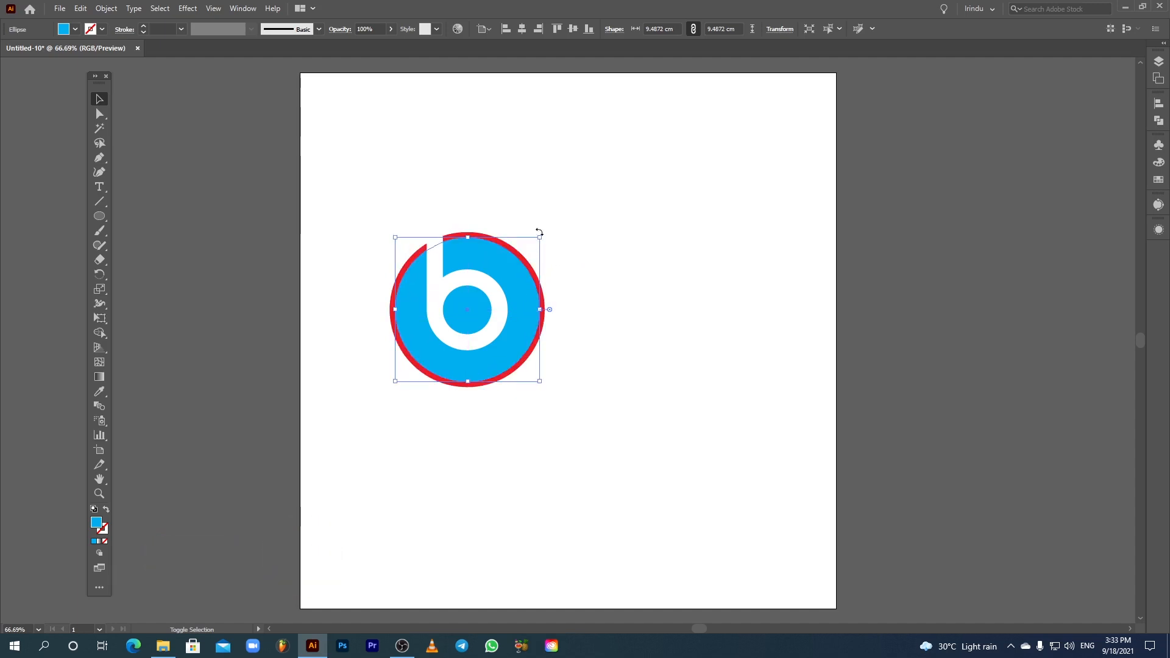
left_click(589, 235)
Step: Fill the smaller circle copy with red
left_click(519, 299)
left_click(75, 29)
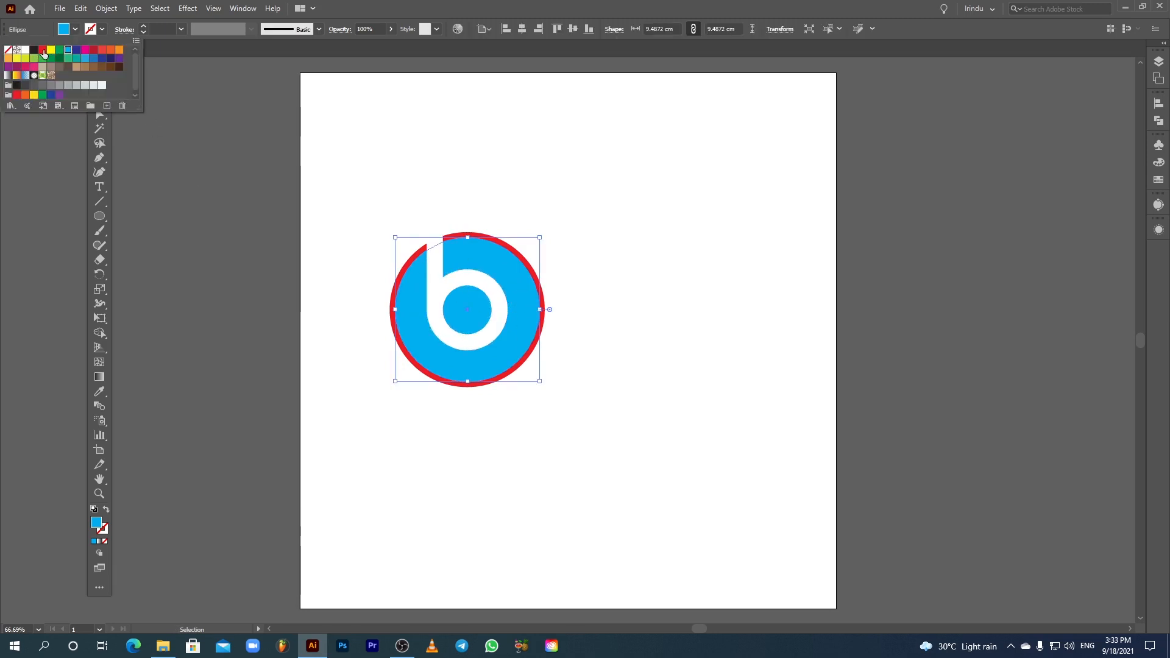
left_click(43, 50)
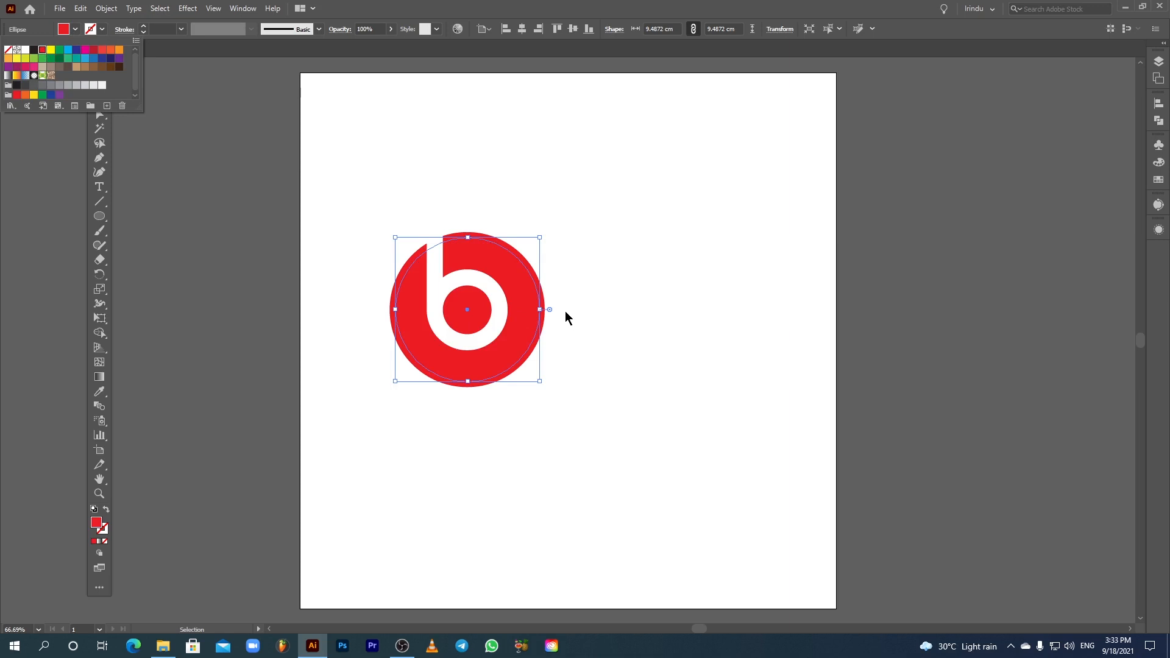
key("Escape")
left_click(609, 329)
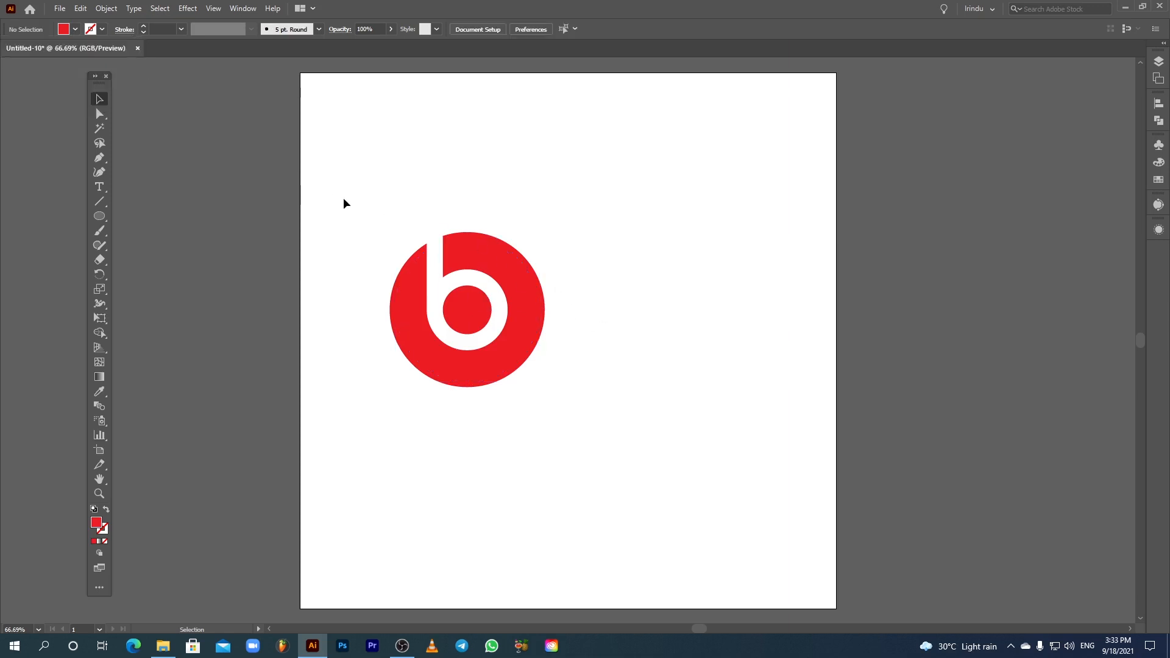
Step: Select all the logo shapes and divide them with the Pathfinder Divide operation
left_click_drag(487, 314, 560, 386)
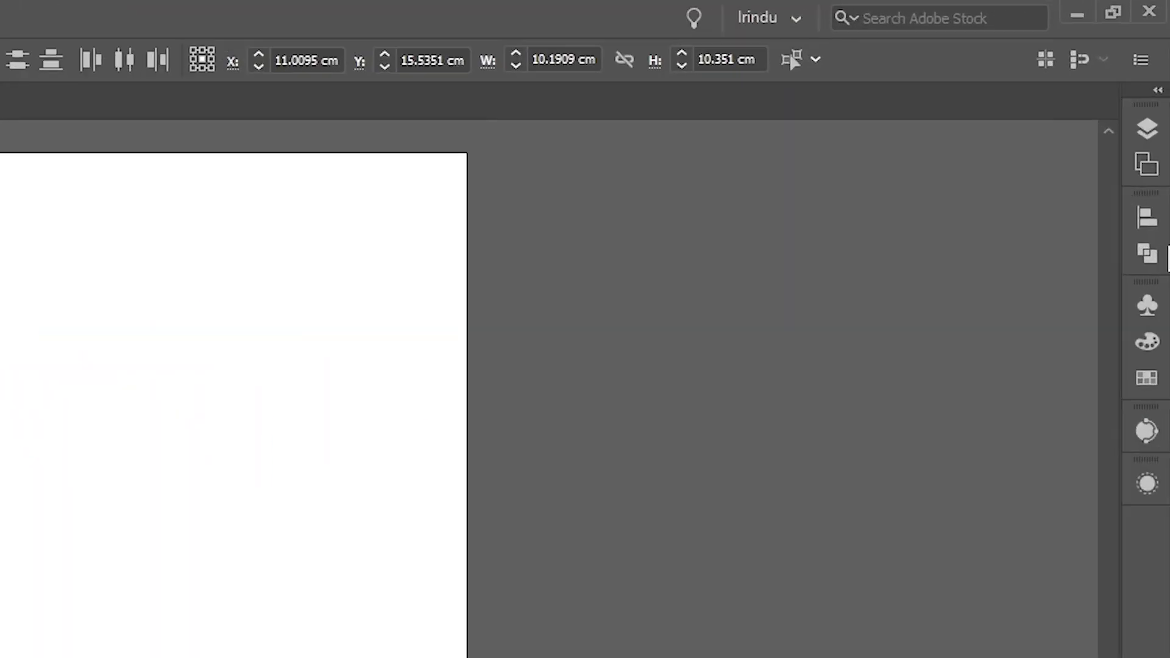
left_click(1158, 120)
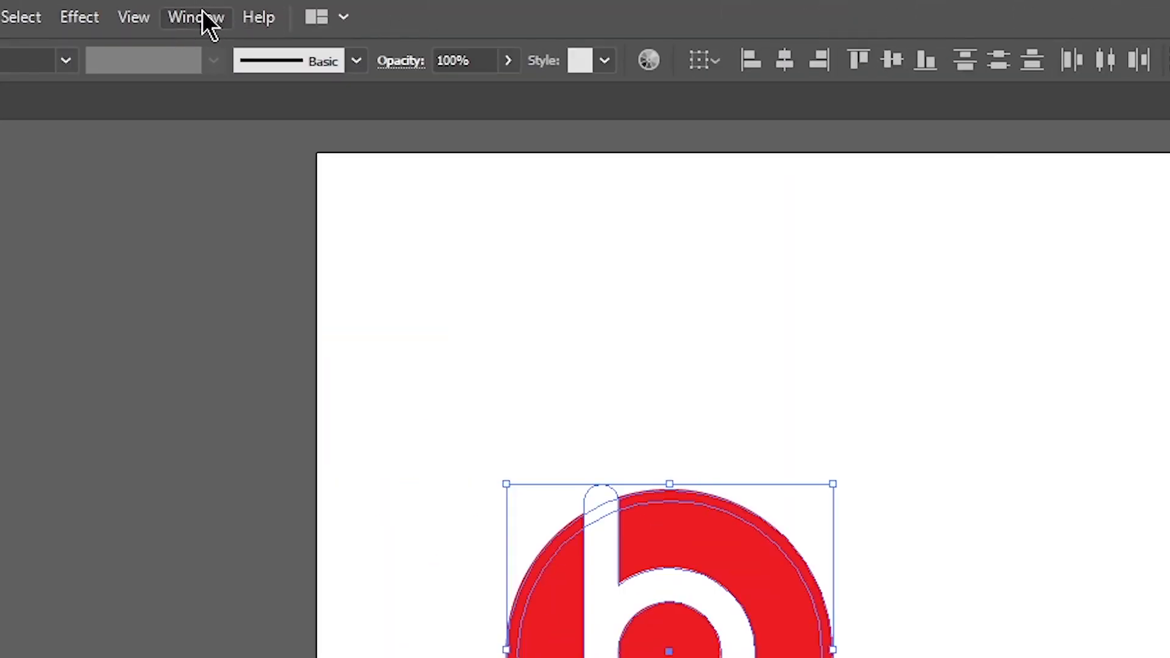
left_click(183, 19)
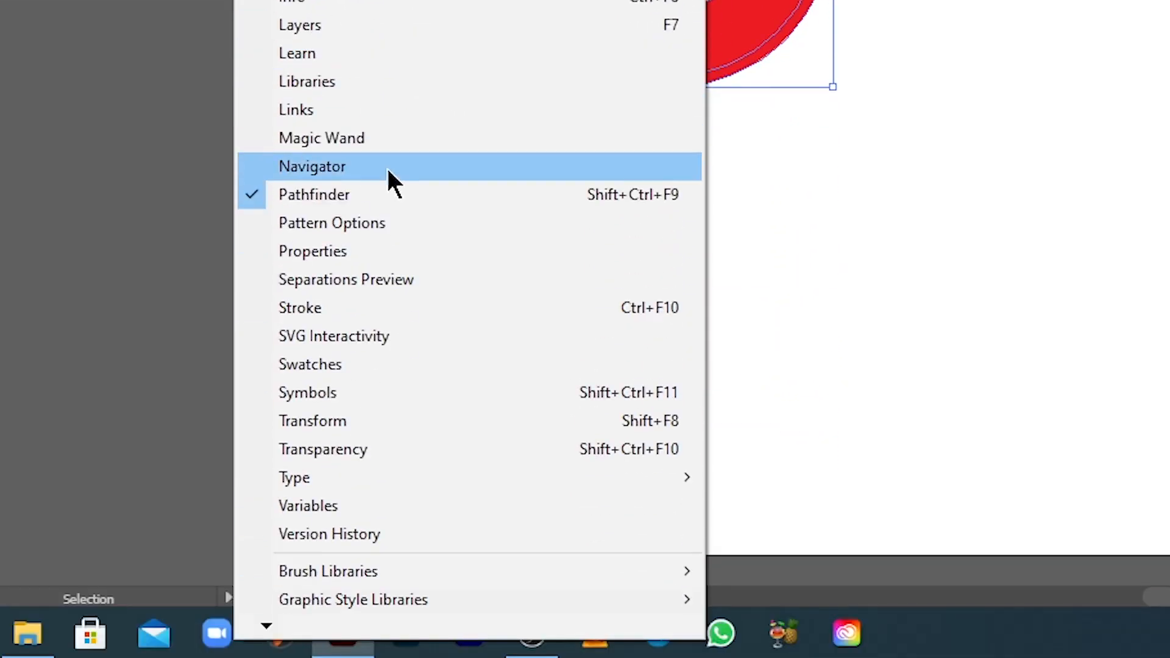
left_click(333, 201)
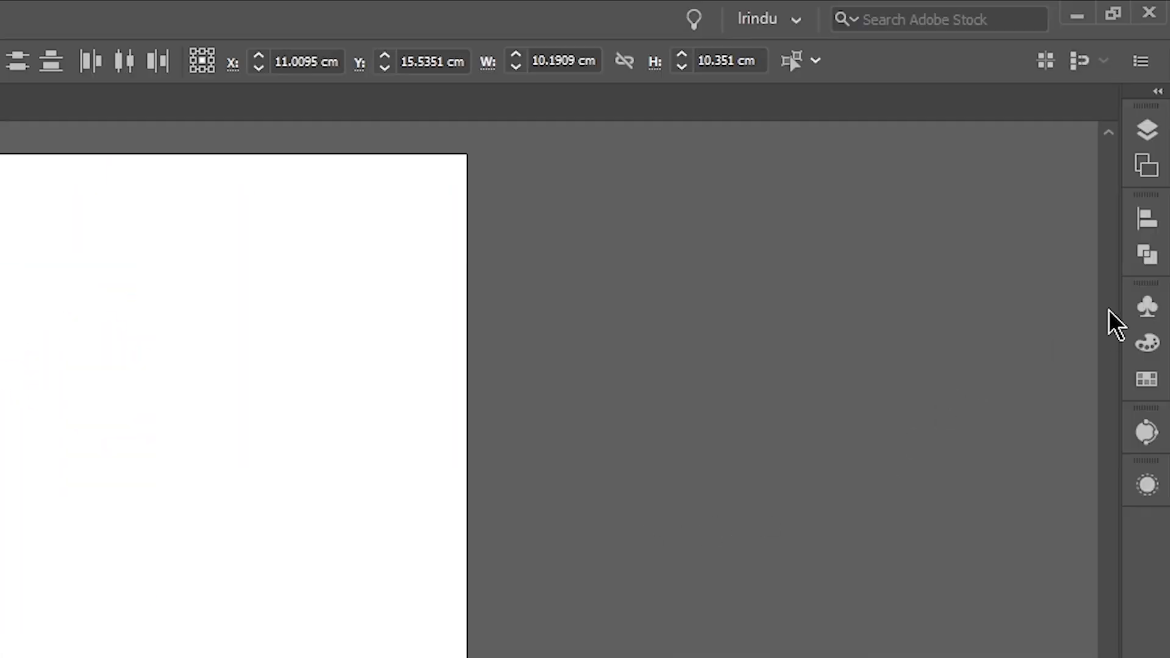
left_click(1147, 254)
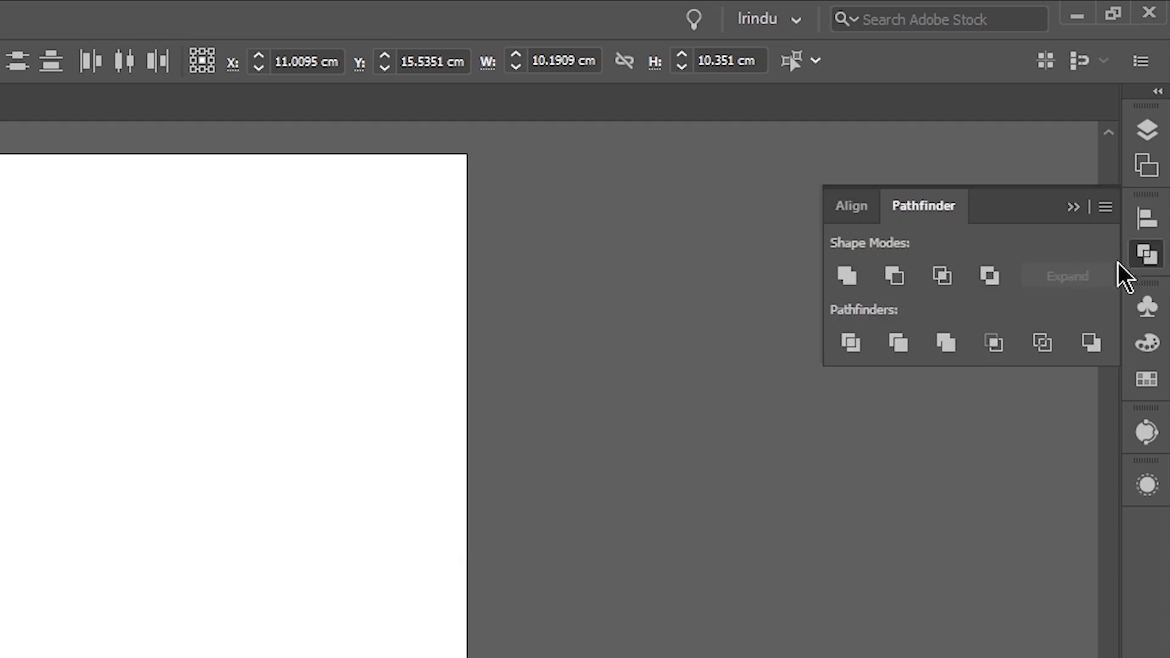
left_click(852, 343)
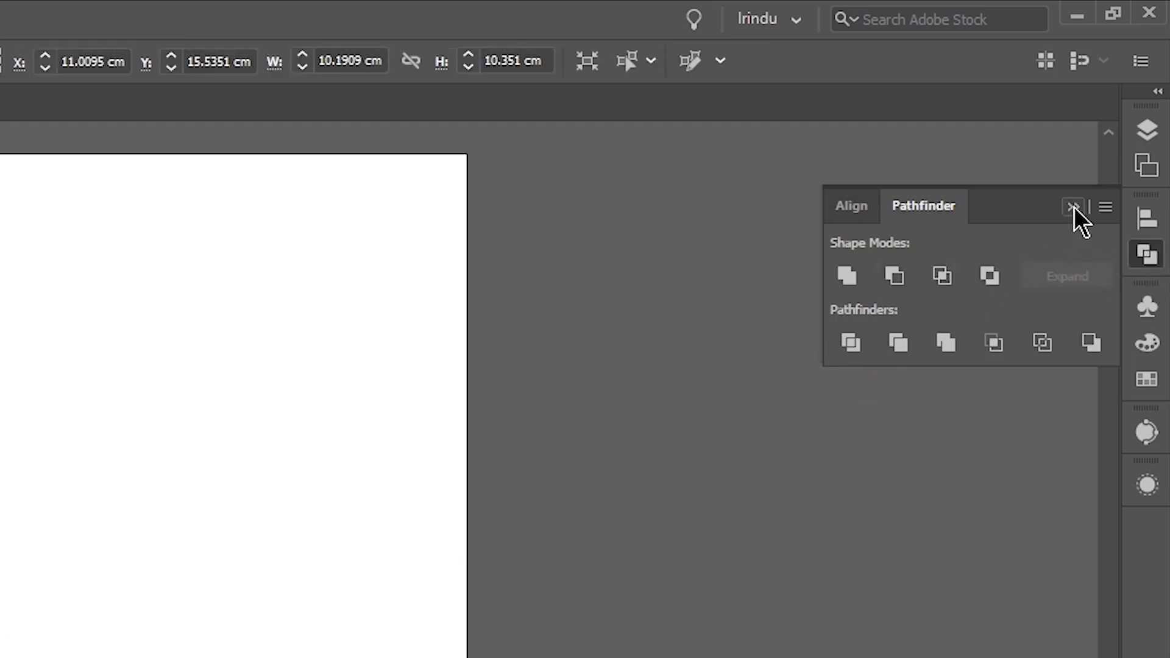
left_click(1074, 206)
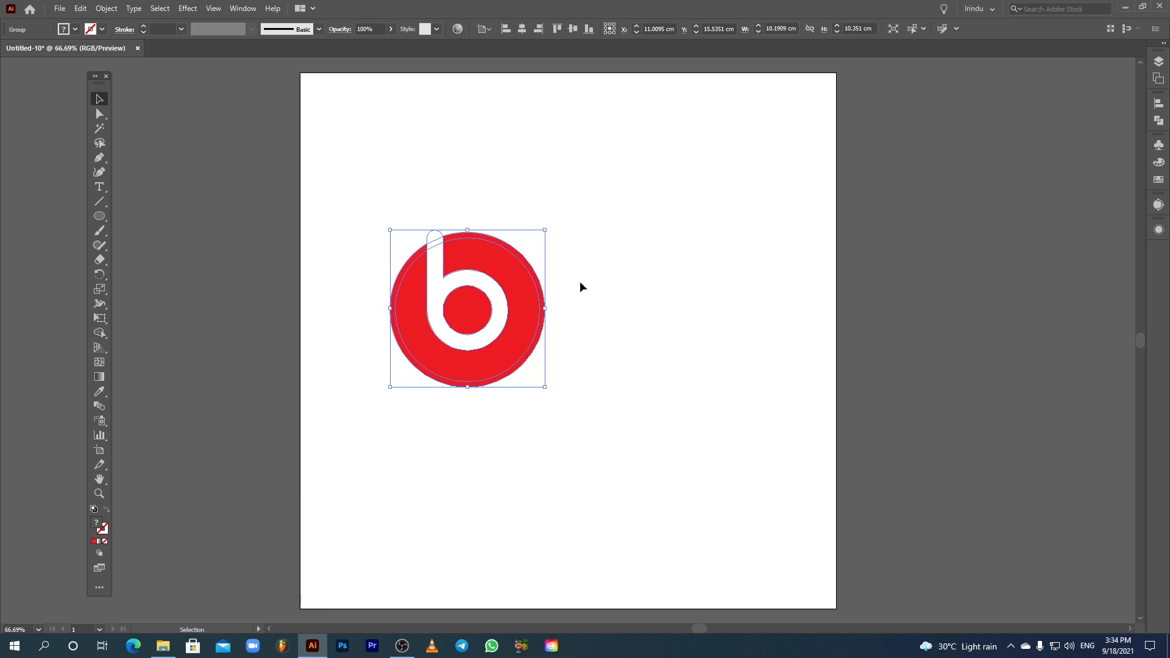
Step: Delete the thin outer ring fragment left around the circle, using the Group Selection Tool
left_click(580, 287)
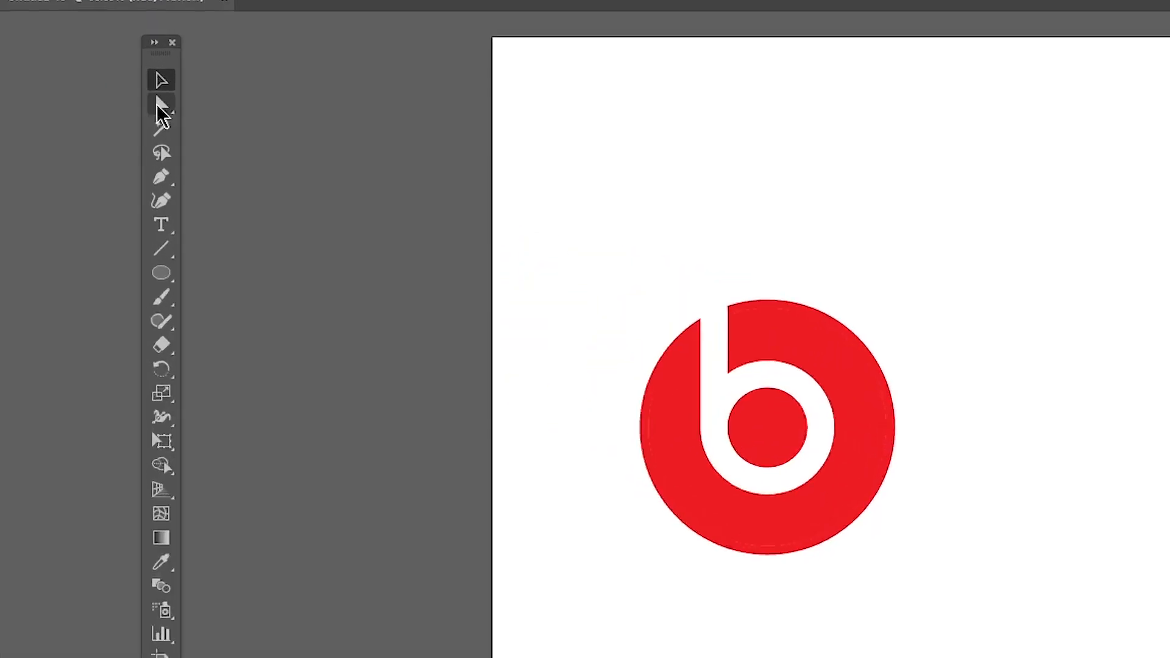
left_click(160, 108)
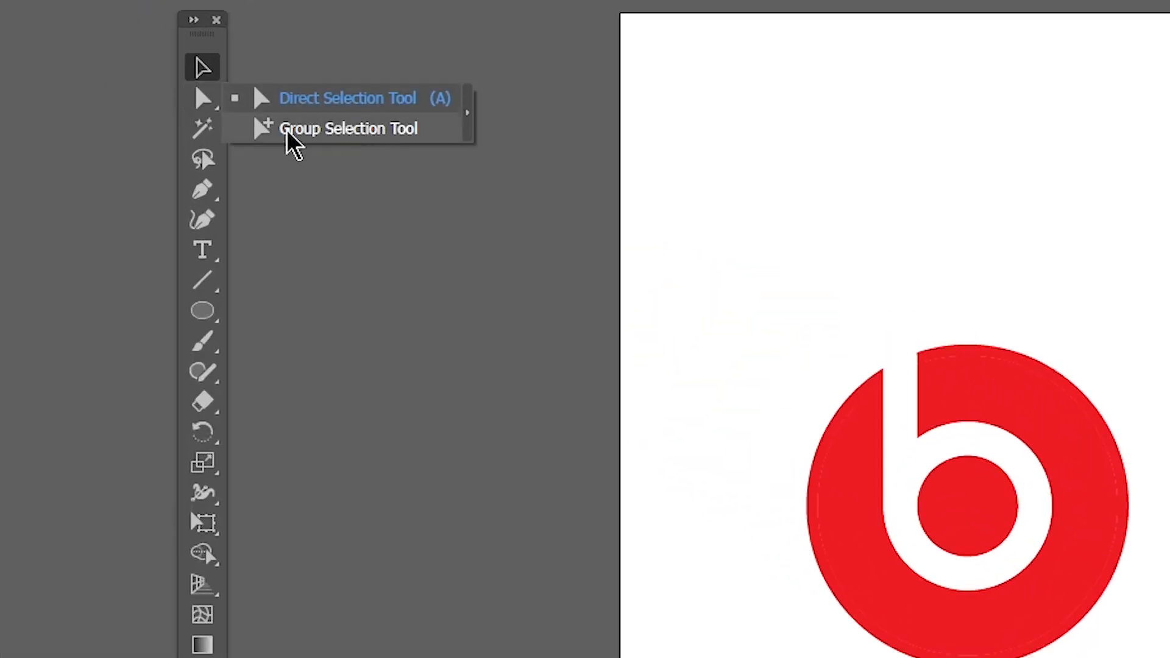
left_click(313, 131)
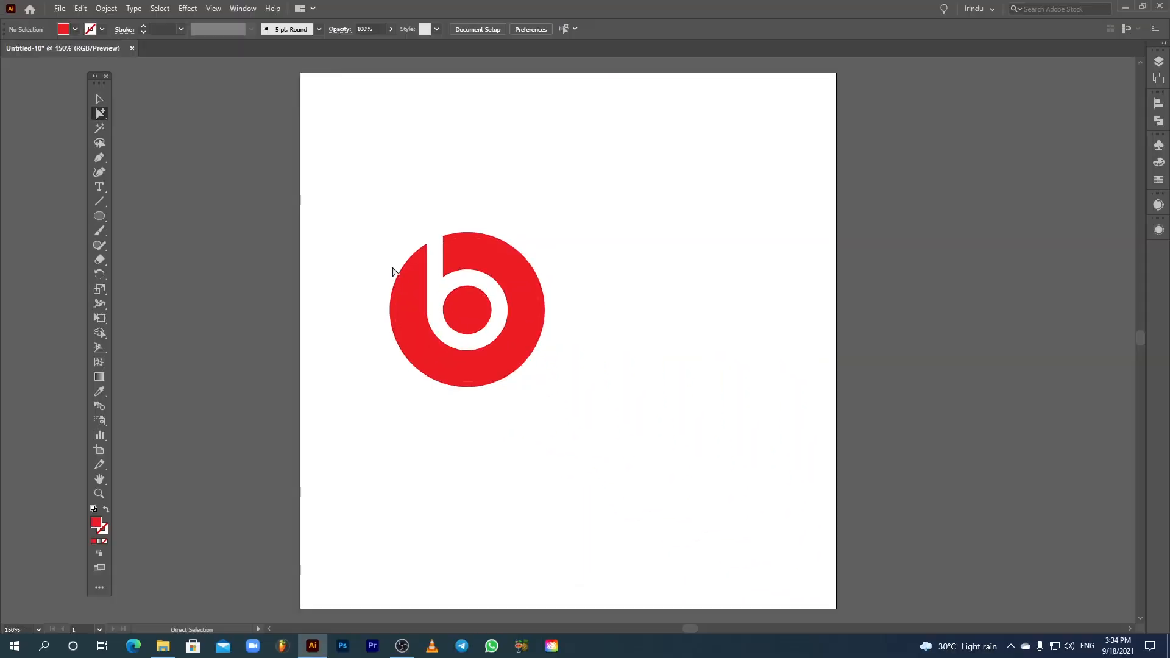
scroll(393, 268, "up", 3)
left_click_drag(538, 253, 514, 264)
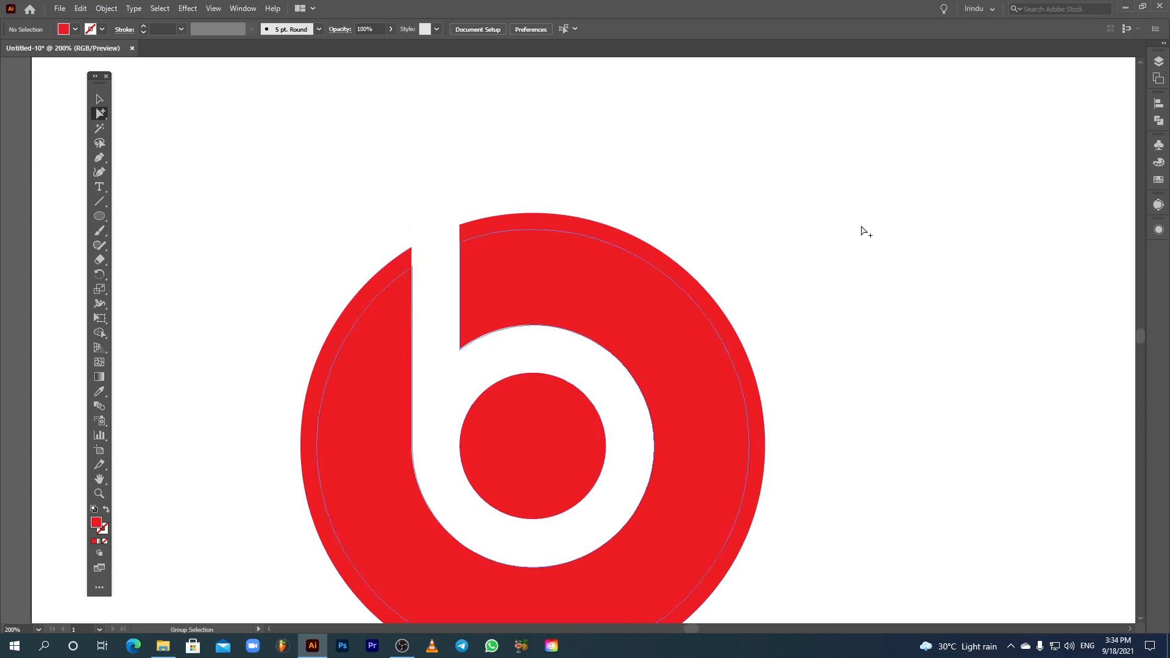
left_click(1159, 125)
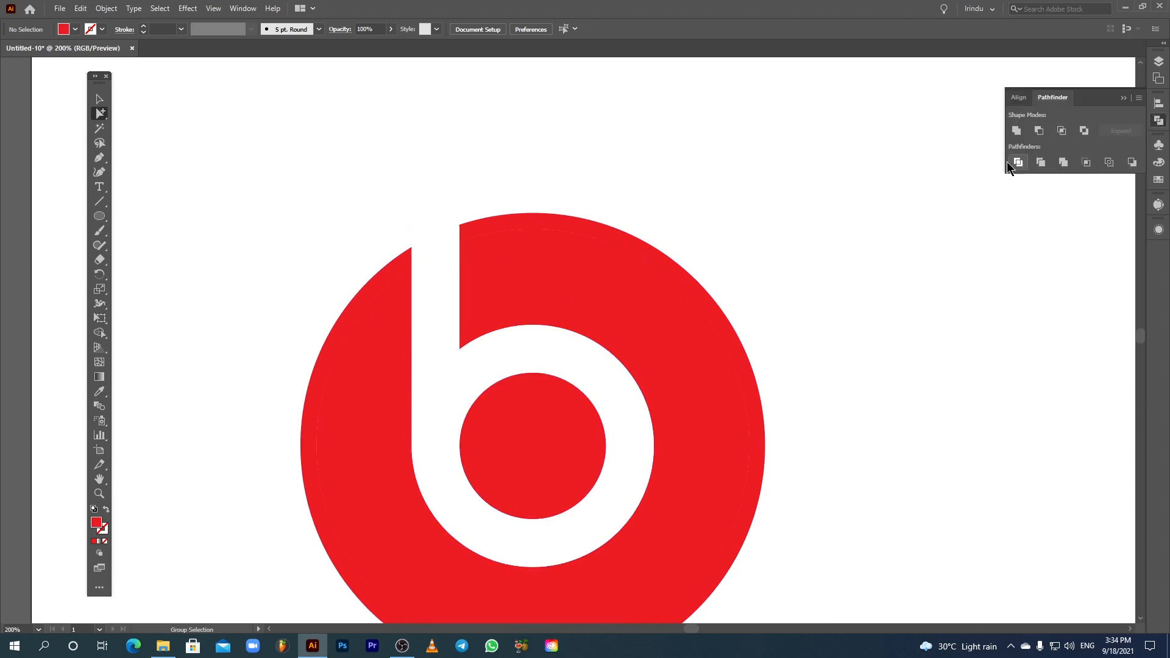
left_click(1124, 99)
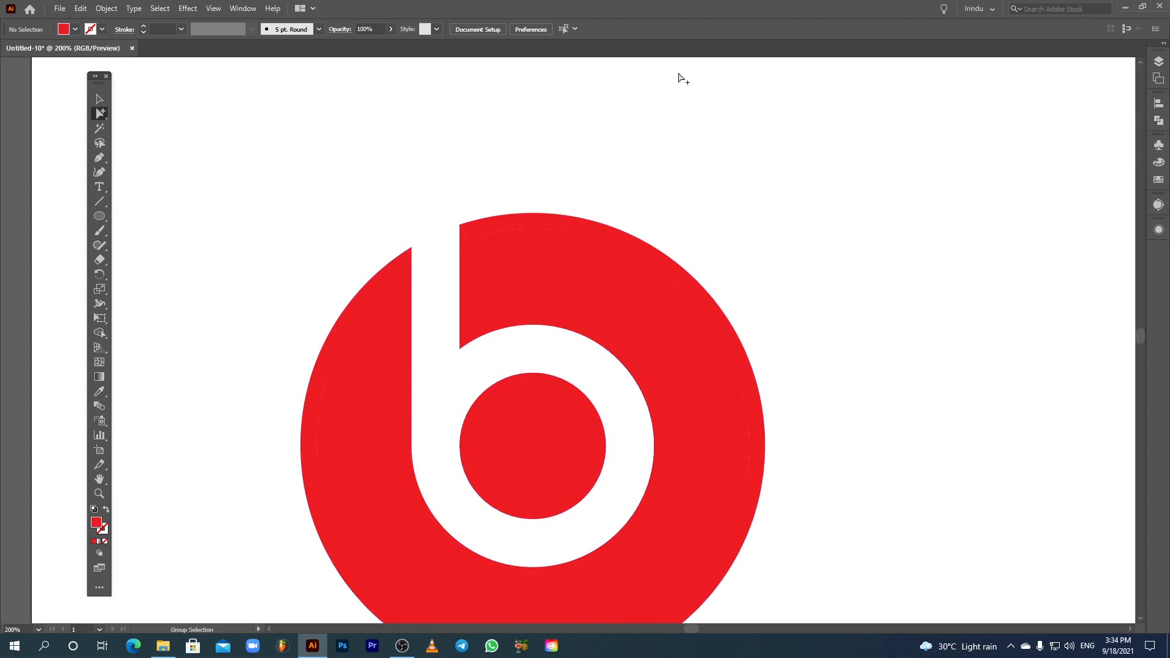
left_click_drag(384, 279, 387, 275)
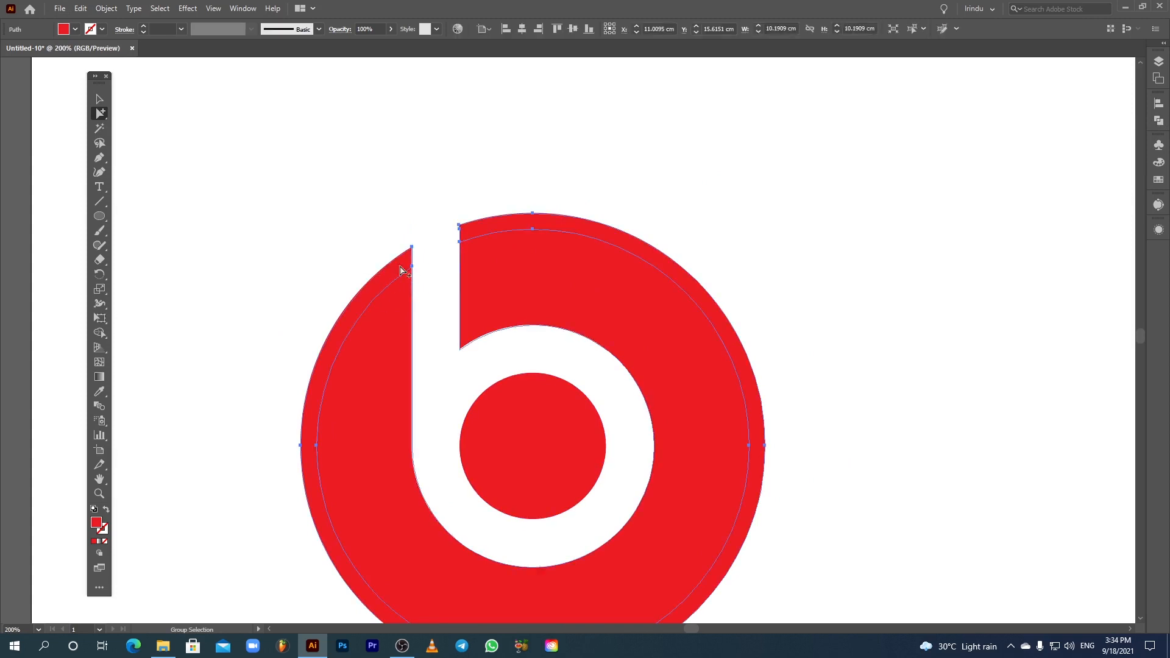
key("Delete")
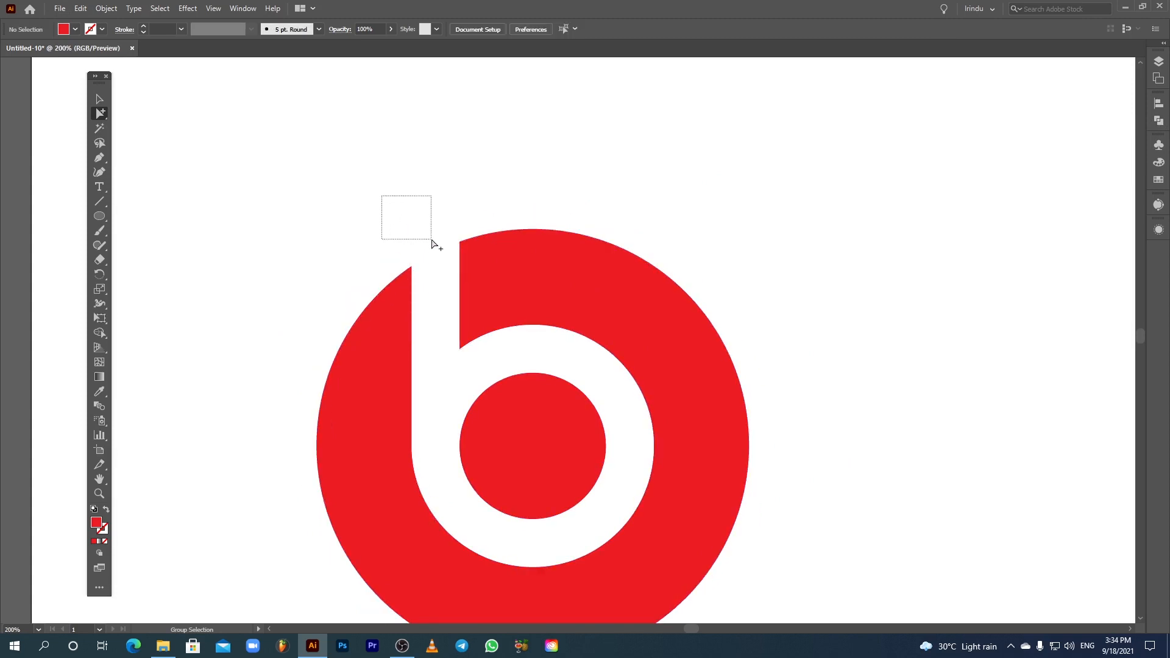
Step: Draw a rectangle covering the whole artboard, about 35.28 cm square
left_click_drag(431, 242, 435, 244)
left_click(389, 269)
left_click(99, 99)
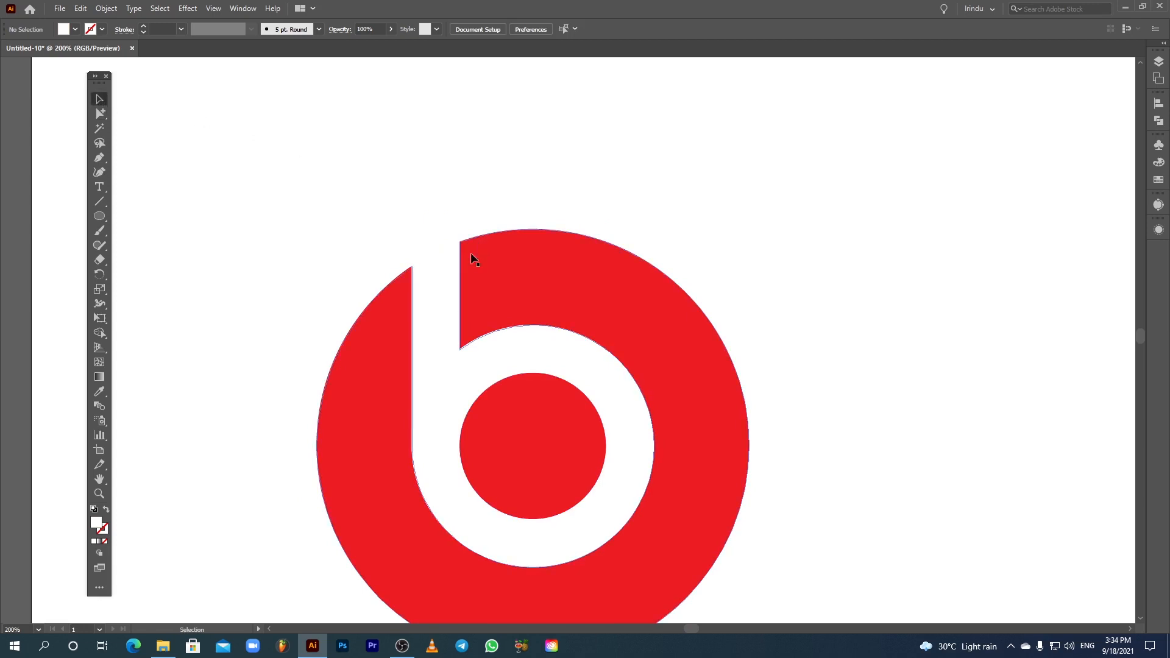
scroll(477, 265, "down", 1)
left_click_drag(477, 265, 437, 263)
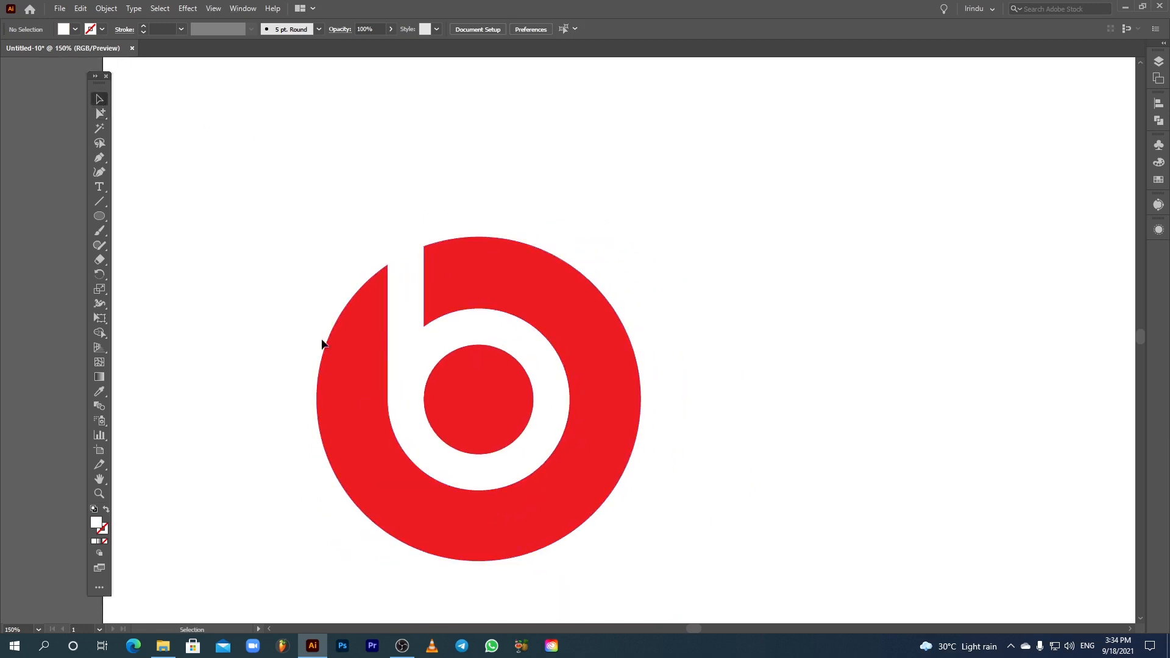
scroll(200, 218, "down", 3)
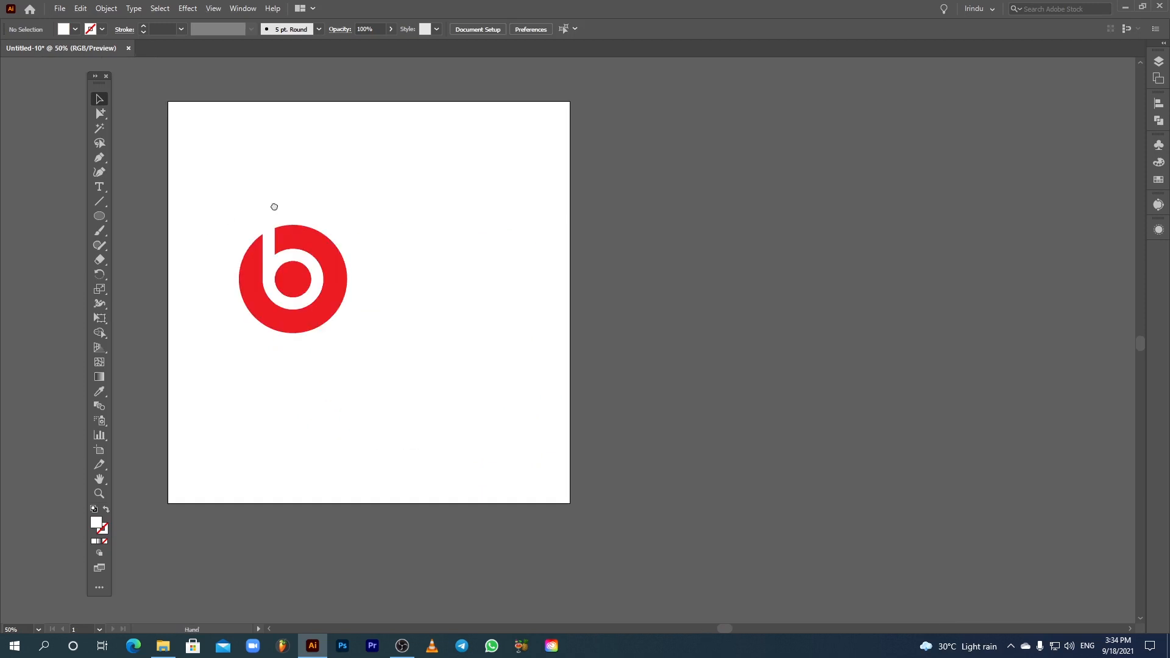
left_click_drag(271, 204, 349, 218)
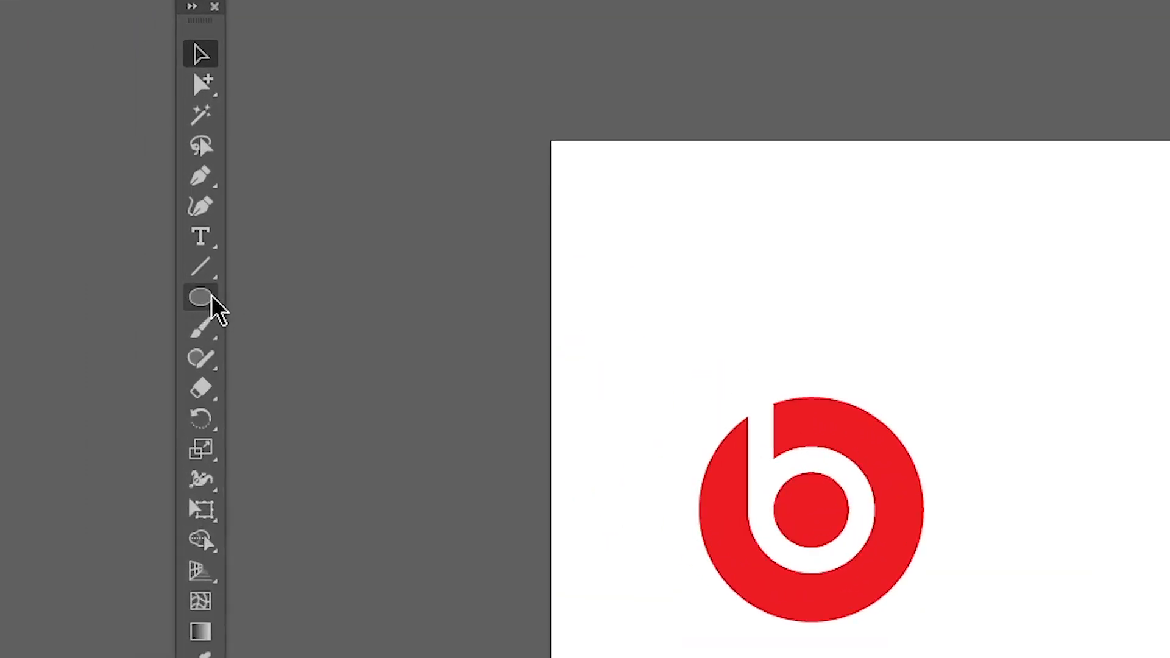
left_click(197, 301)
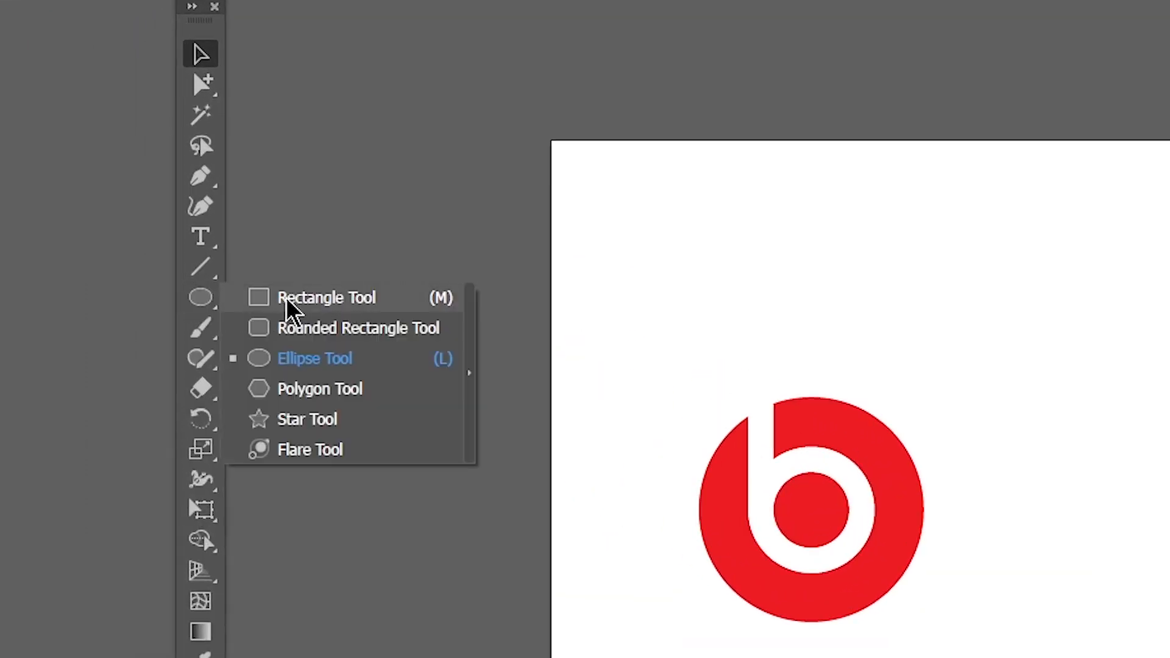
left_click(314, 299)
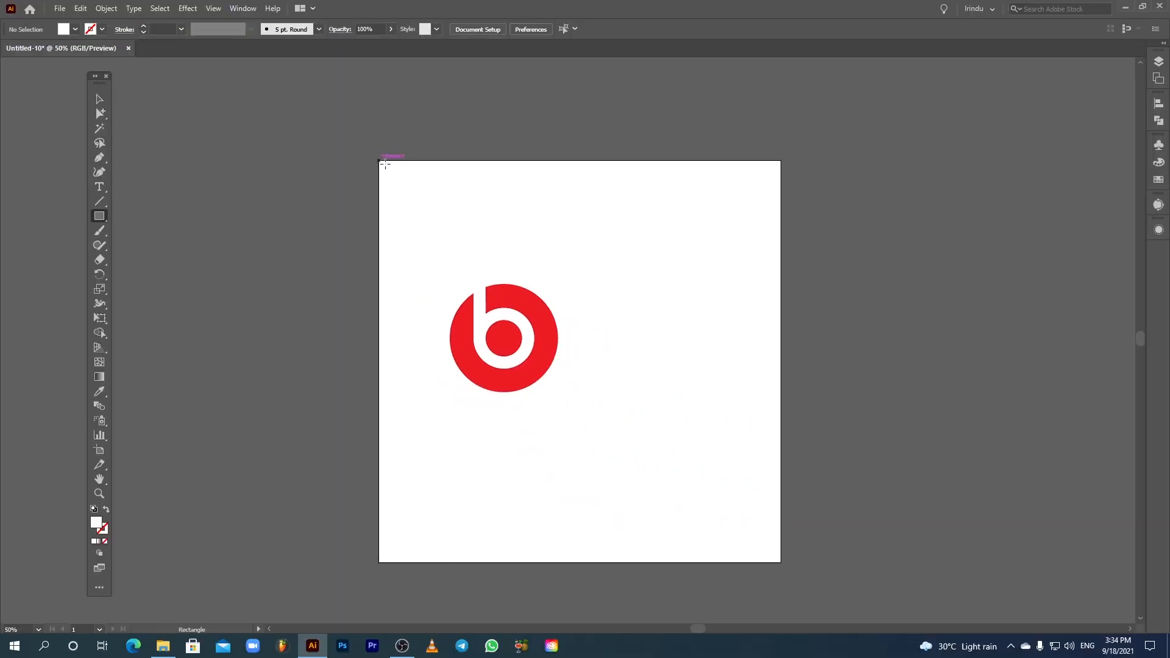
left_click_drag(379, 162, 780, 562)
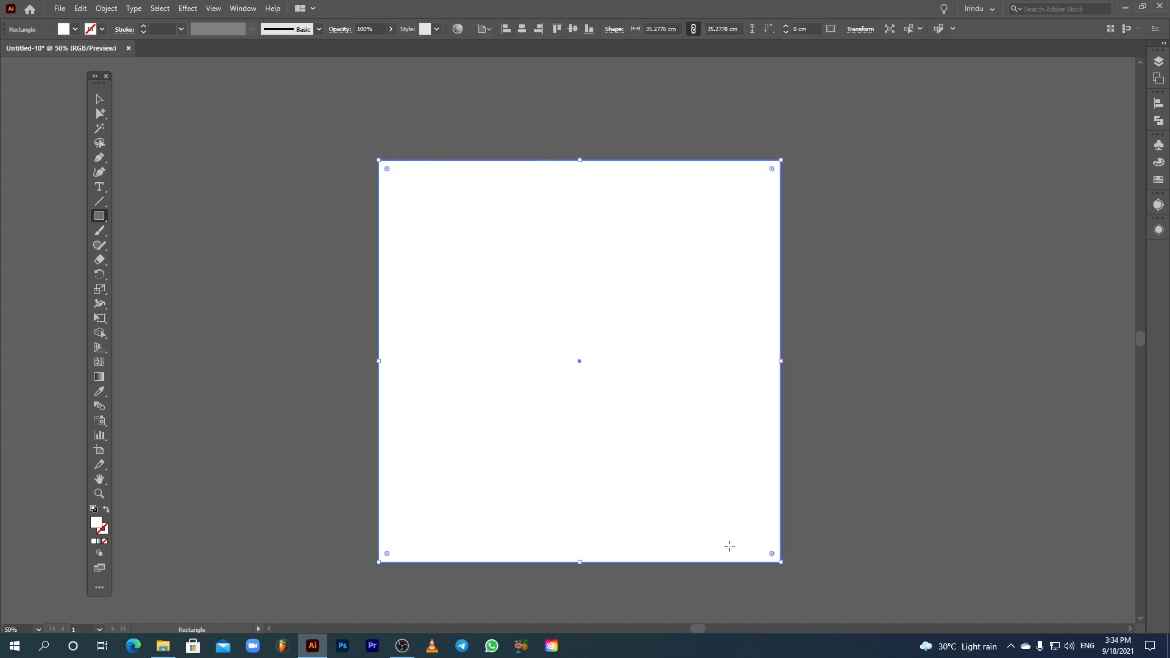
Step: Fill the rectangle with black and return to the Selection Tool
left_click(77, 29)
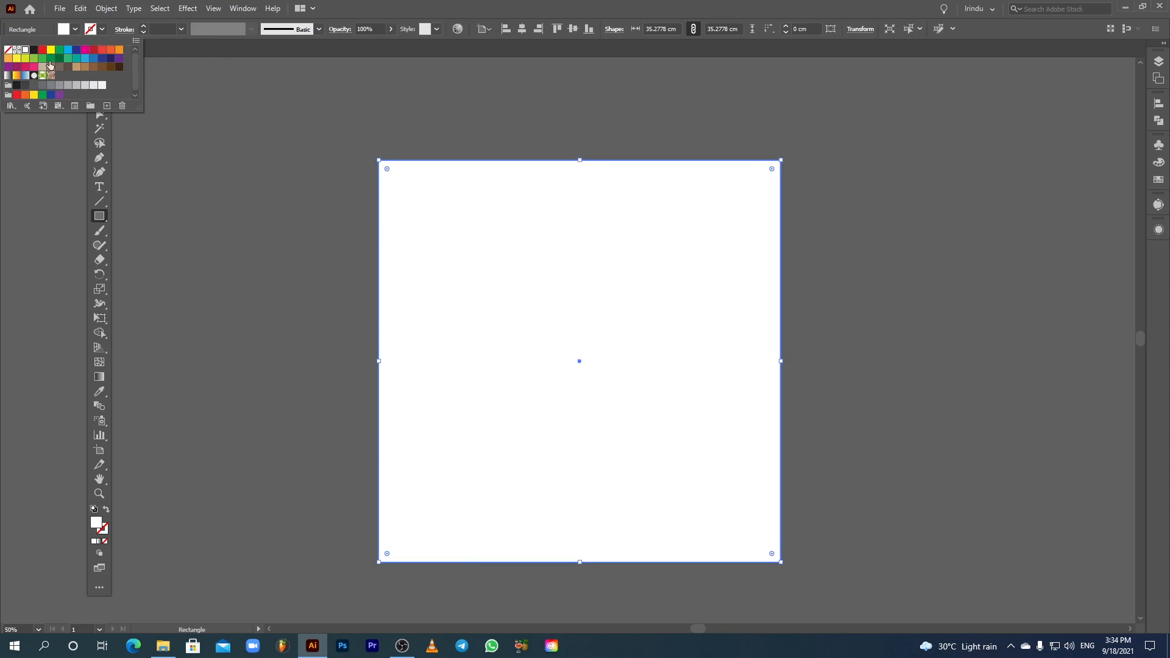
left_click(32, 51)
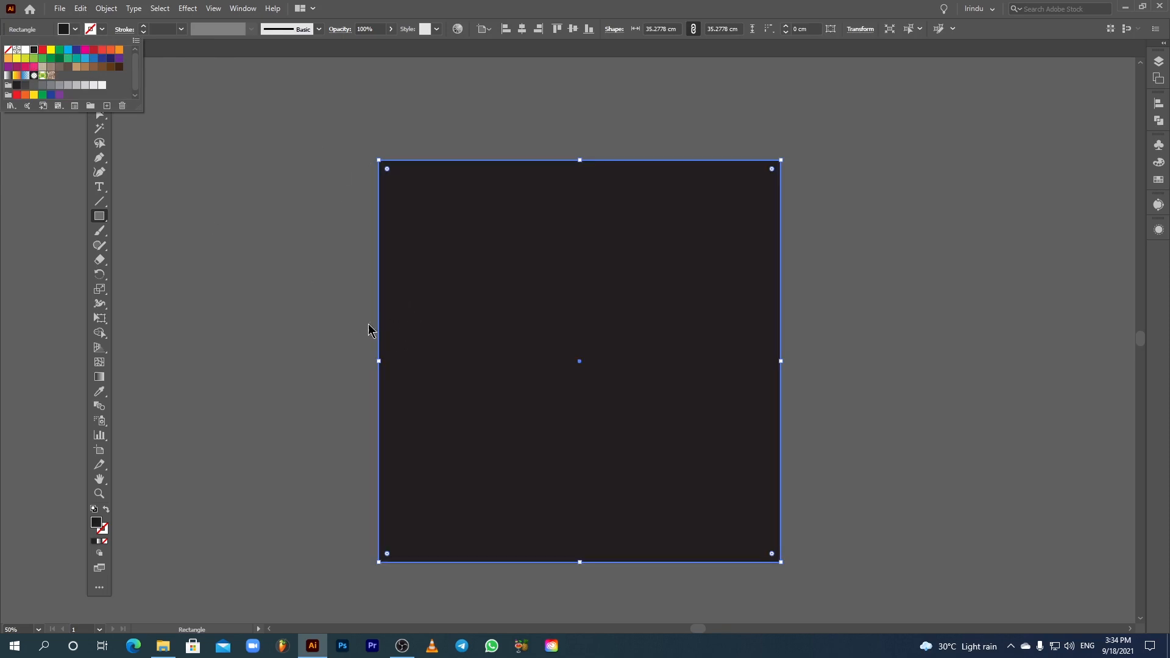
key("Escape")
key("v")
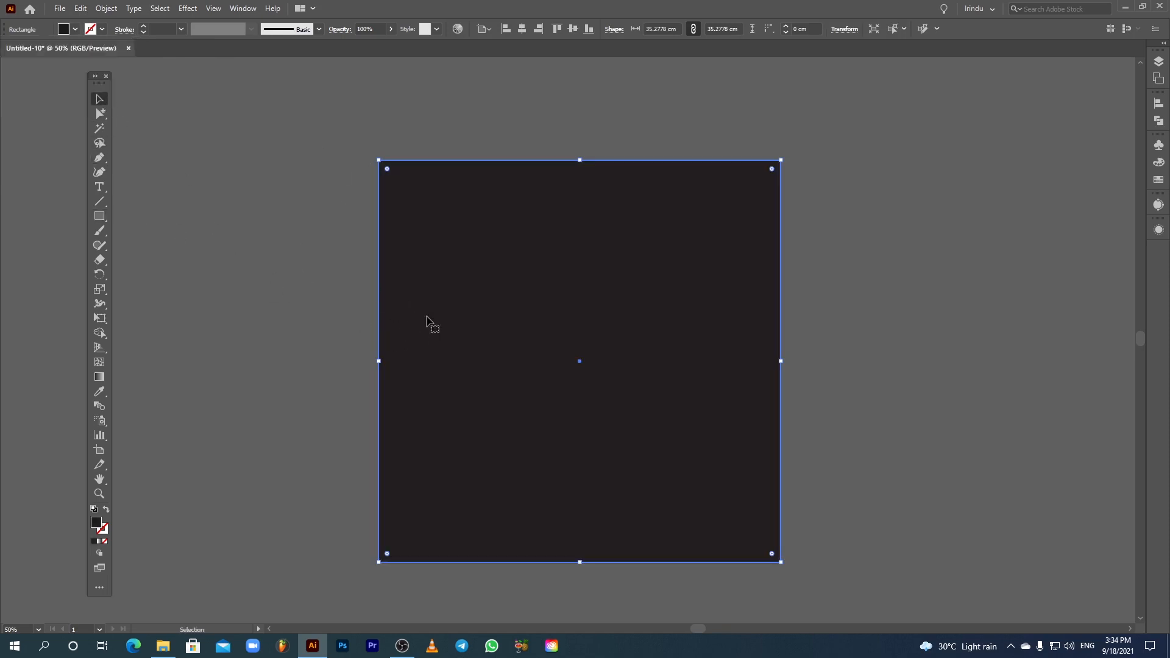
Step: Send the black rectangle to the back behind the logo
left_click(117, 8)
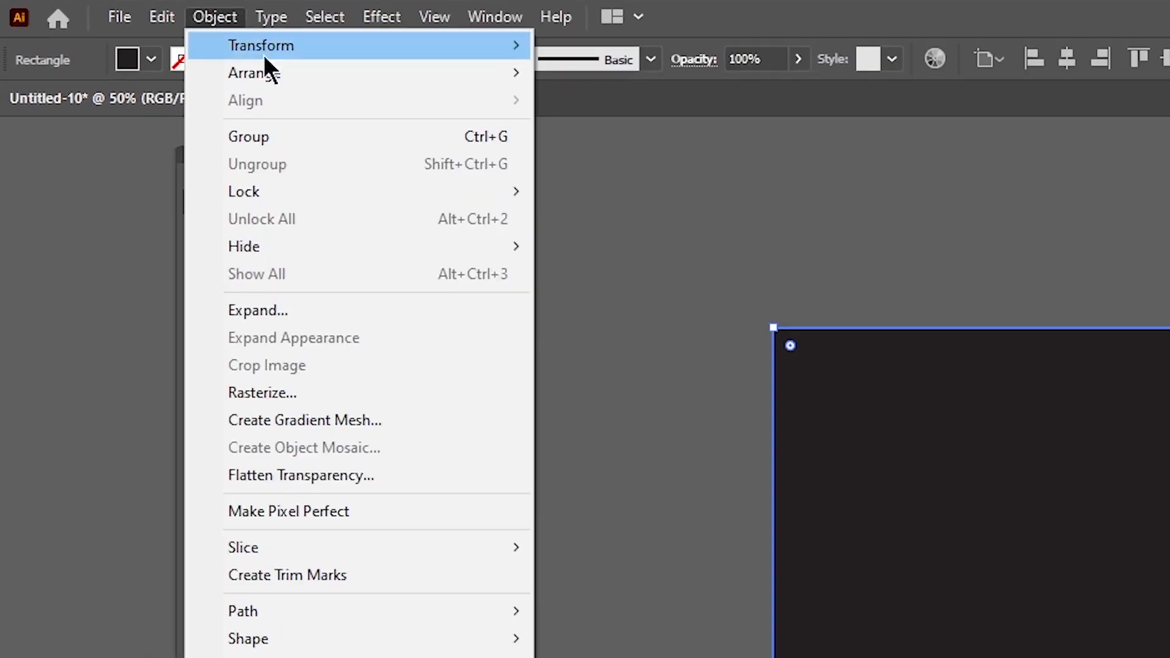
mouse_move(287, 76)
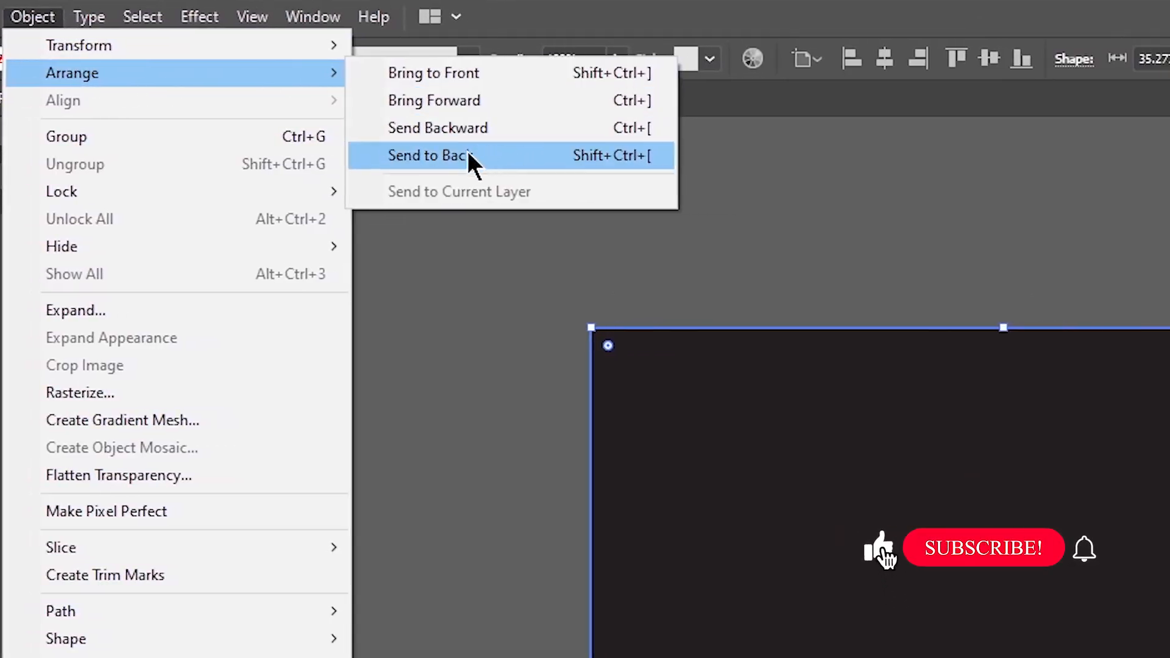
left_click(506, 155)
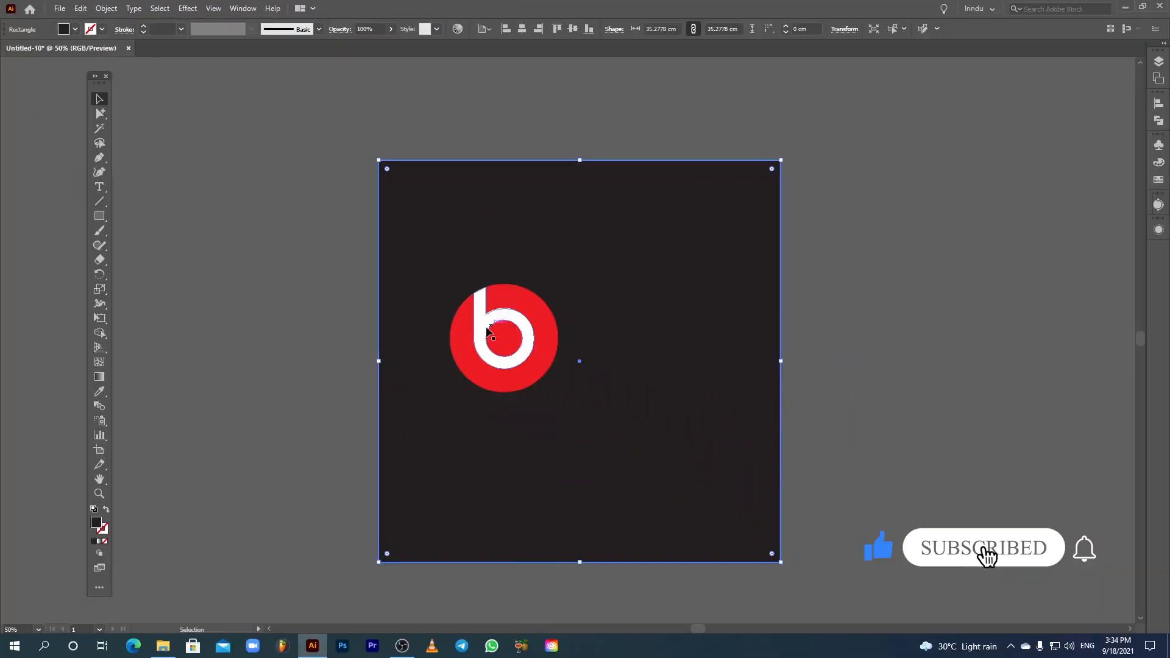
Step: Scale the logo group up proportionally from its corner on the black background
left_click(370, 377)
left_click(650, 448)
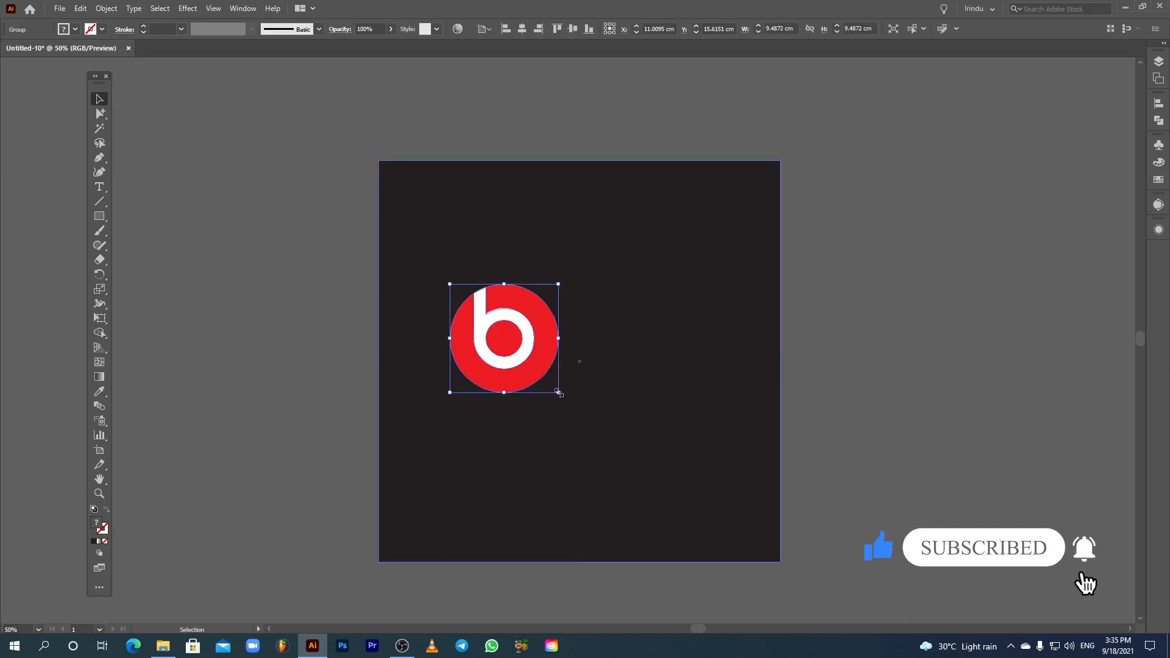
left_click_drag(558, 392, 637, 470)
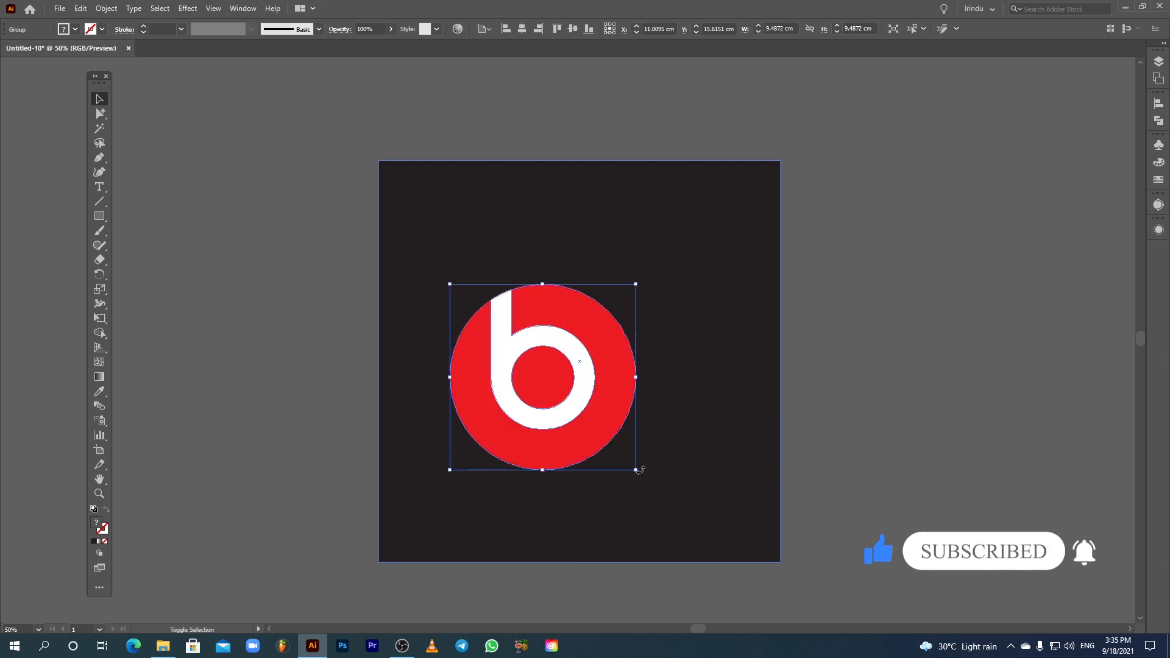
left_click(749, 235)
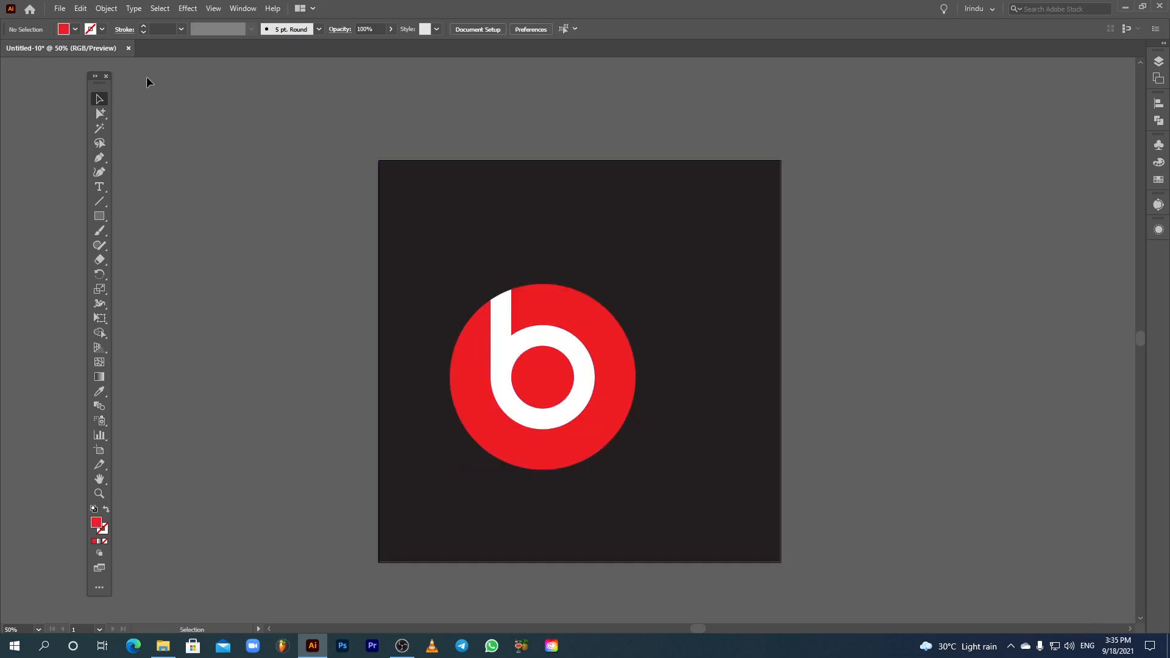
Step: Select the b letter and red circle with the Group Selection Tool and subtract the b from the circle using Pathfinder Minus Front
right_click(98, 113)
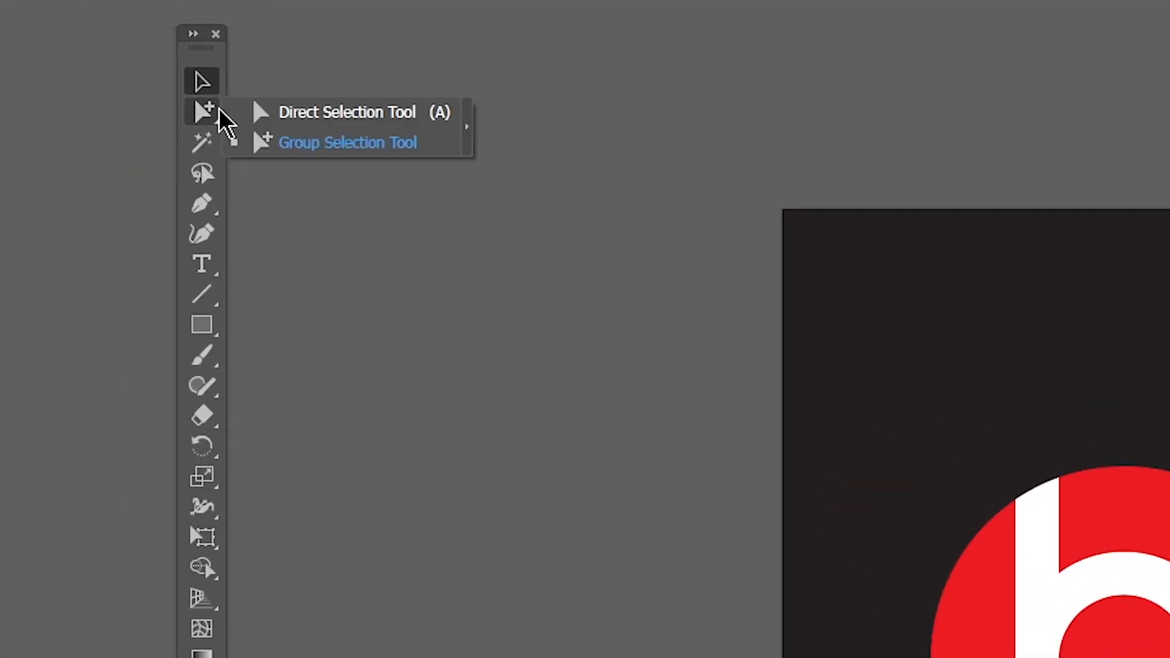
left_click(299, 144)
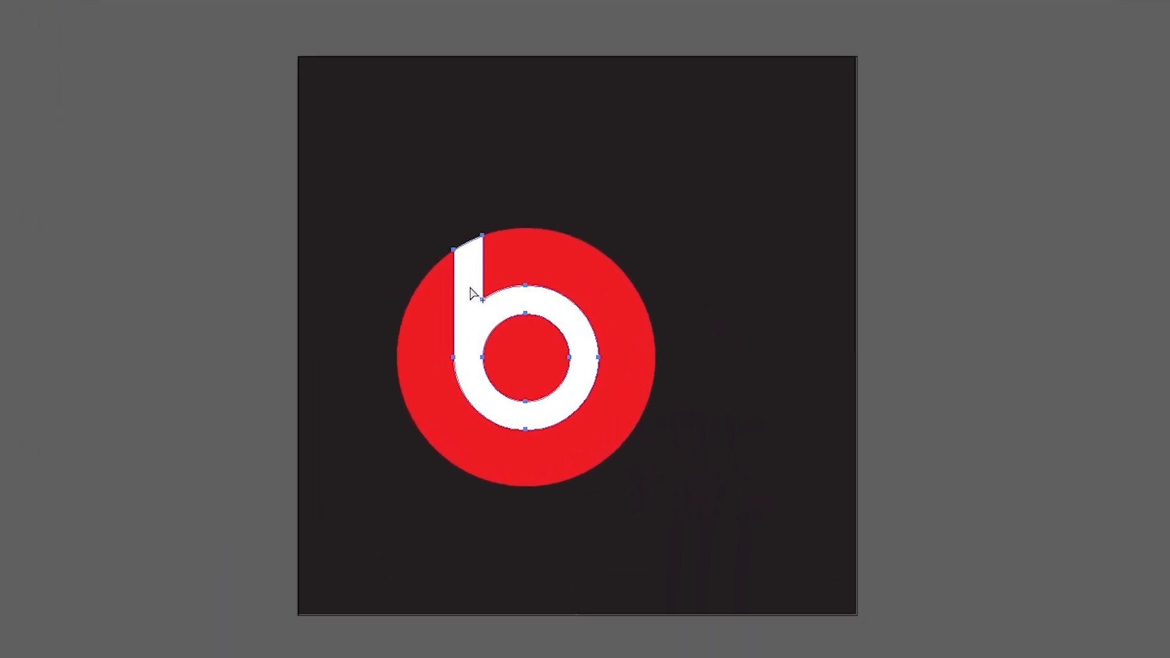
left_click(436, 338)
key("shift")
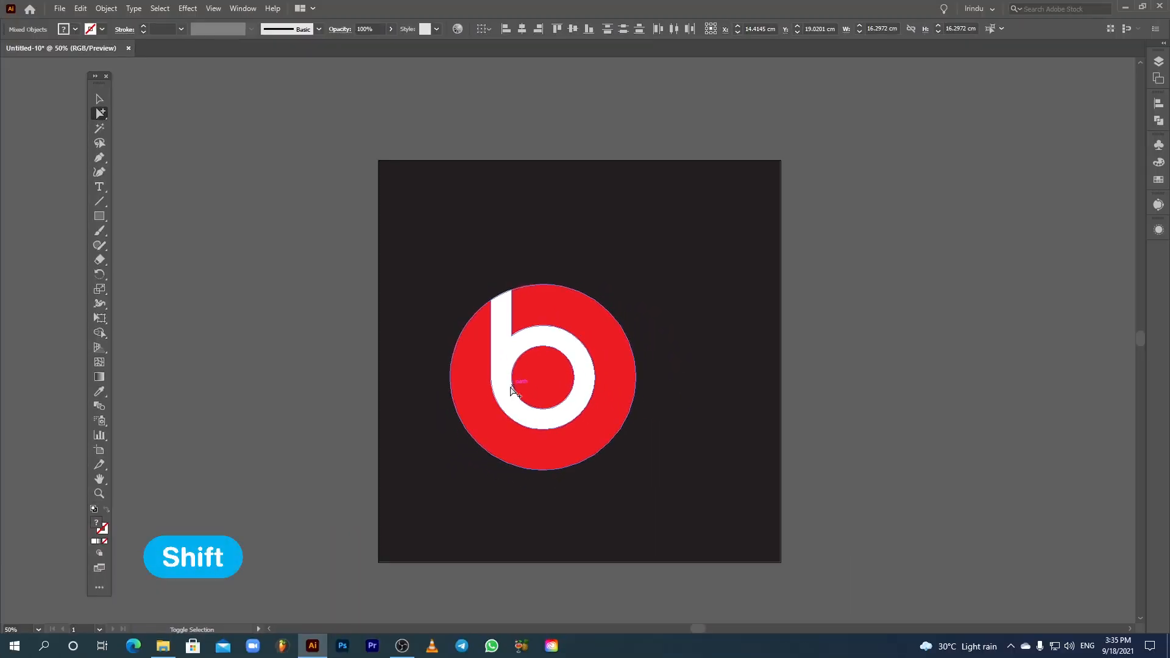
left_click(1160, 123)
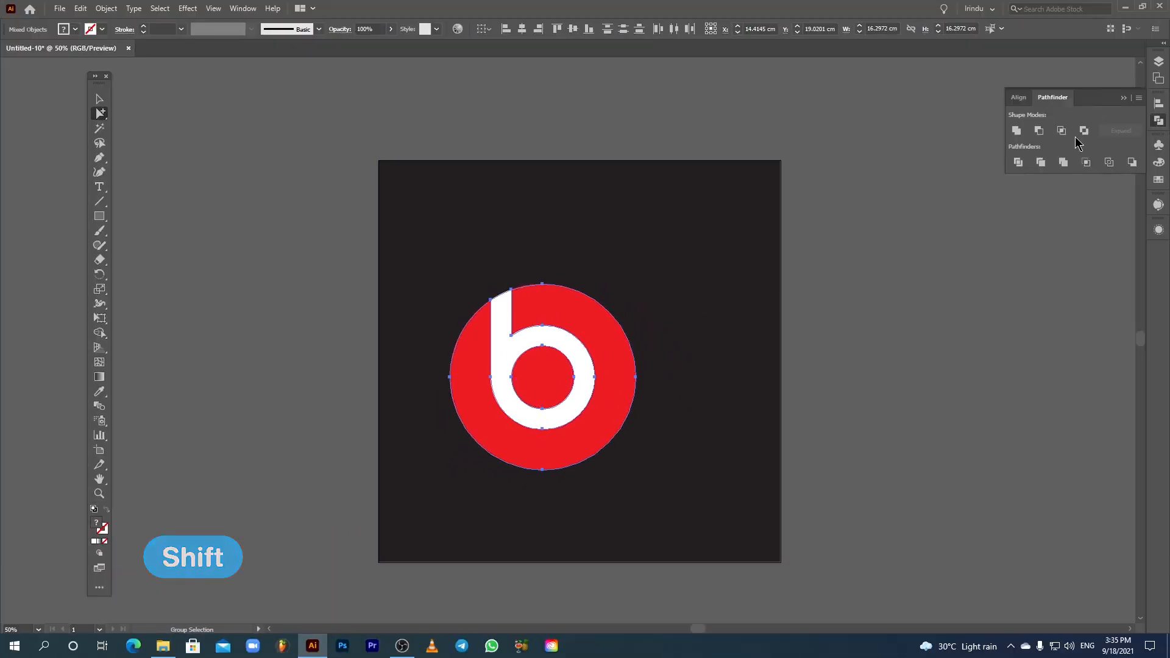
left_click(1039, 130)
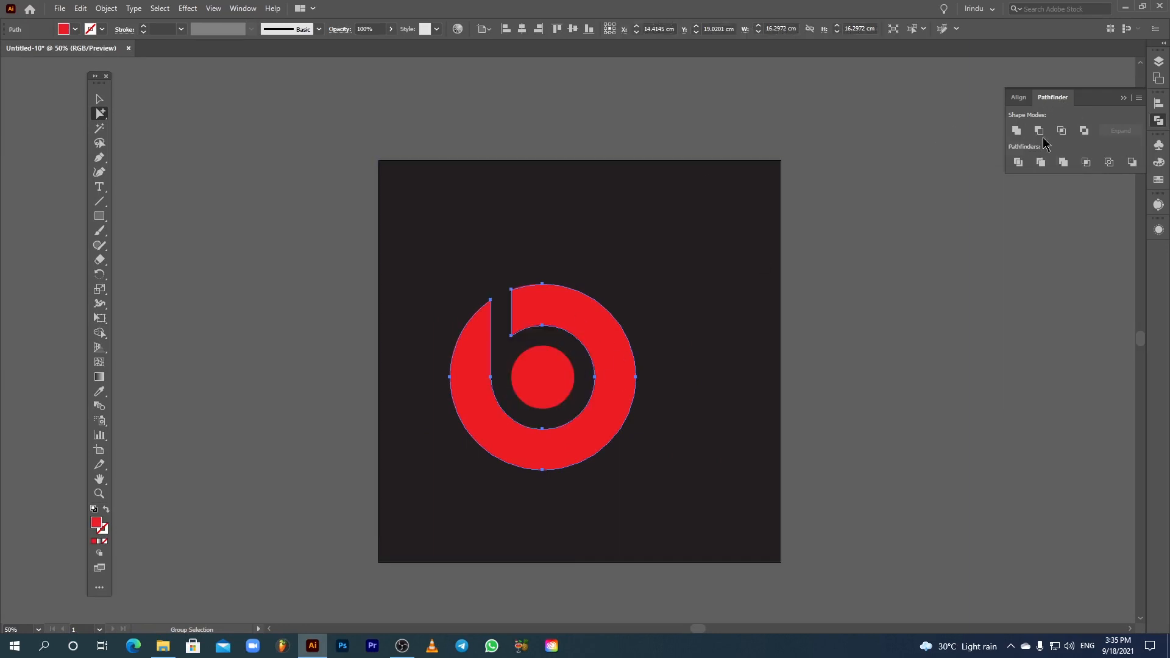
left_click(1123, 100)
left_click(99, 100)
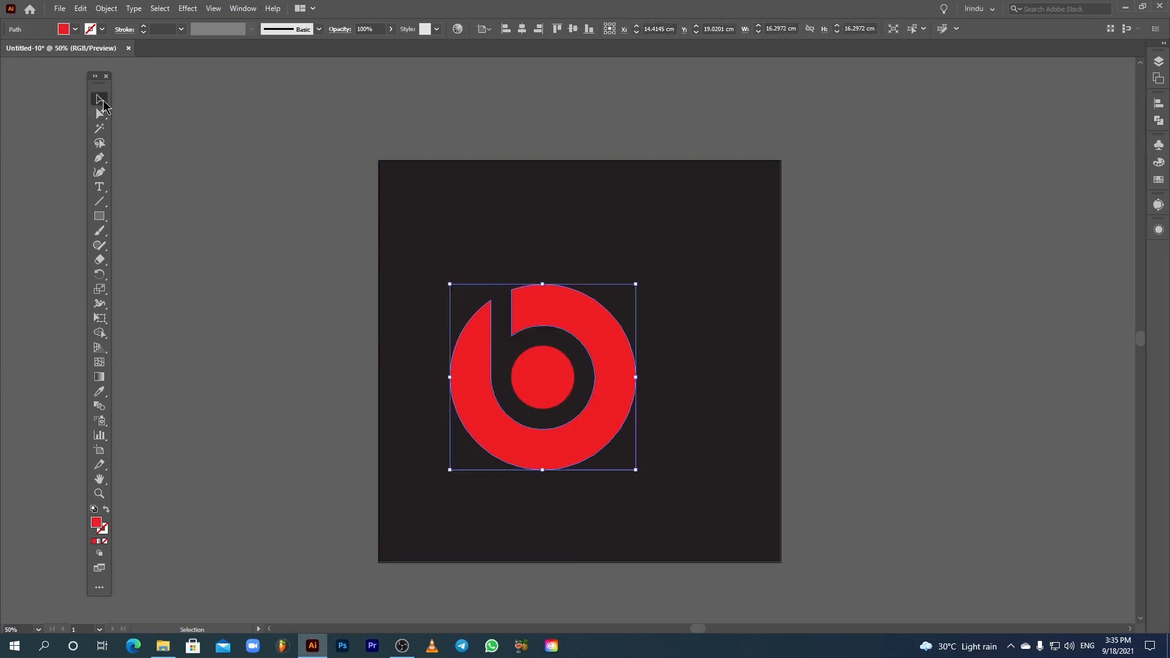
left_click(441, 139)
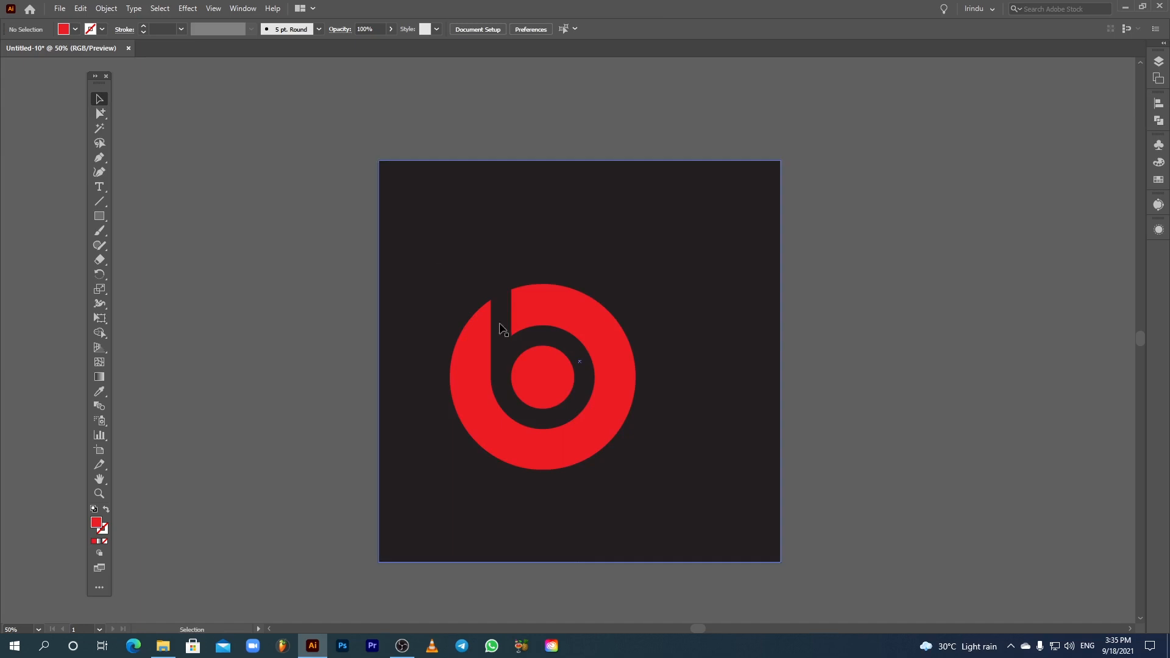
left_click(444, 232)
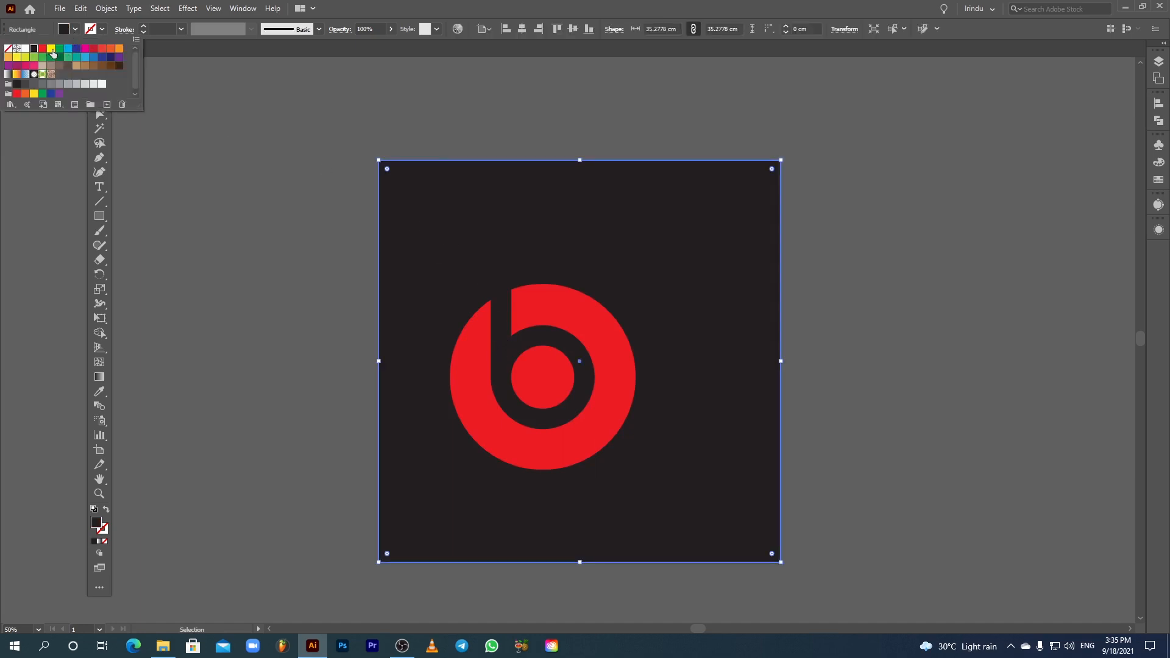
left_click(51, 49)
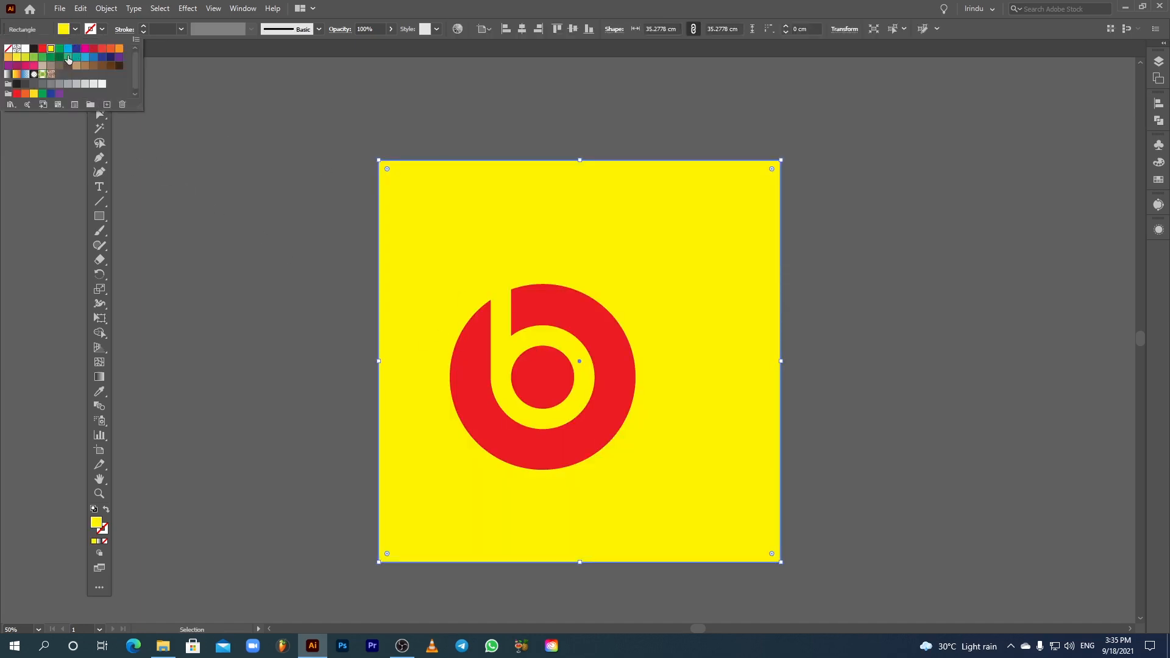
left_click(68, 57)
left_click(33, 50)
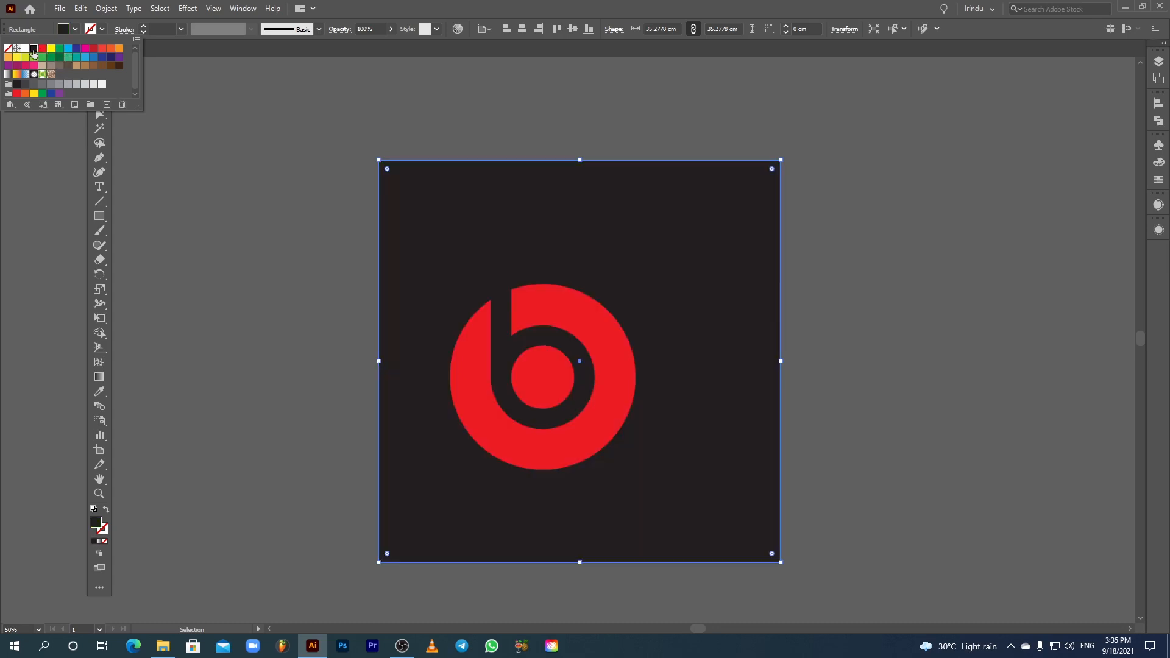
left_click(301, 289)
left_click(302, 288)
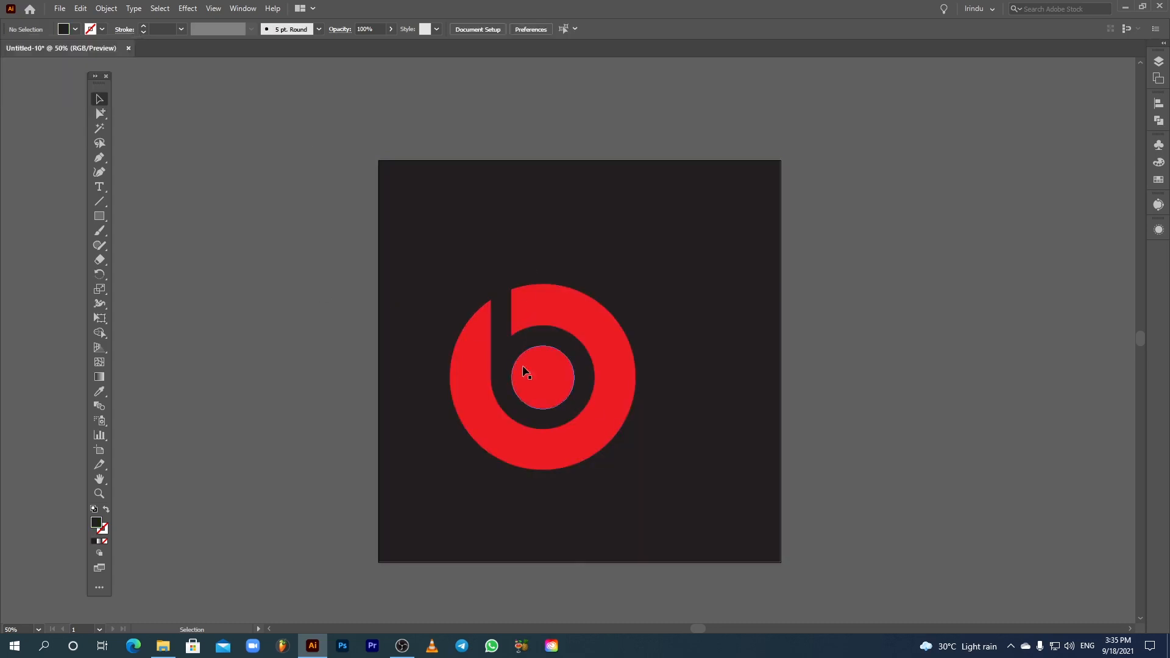
Step: Scale the cut-out logo up proportionally and align it to the horizontal and vertical center
left_click(586, 318)
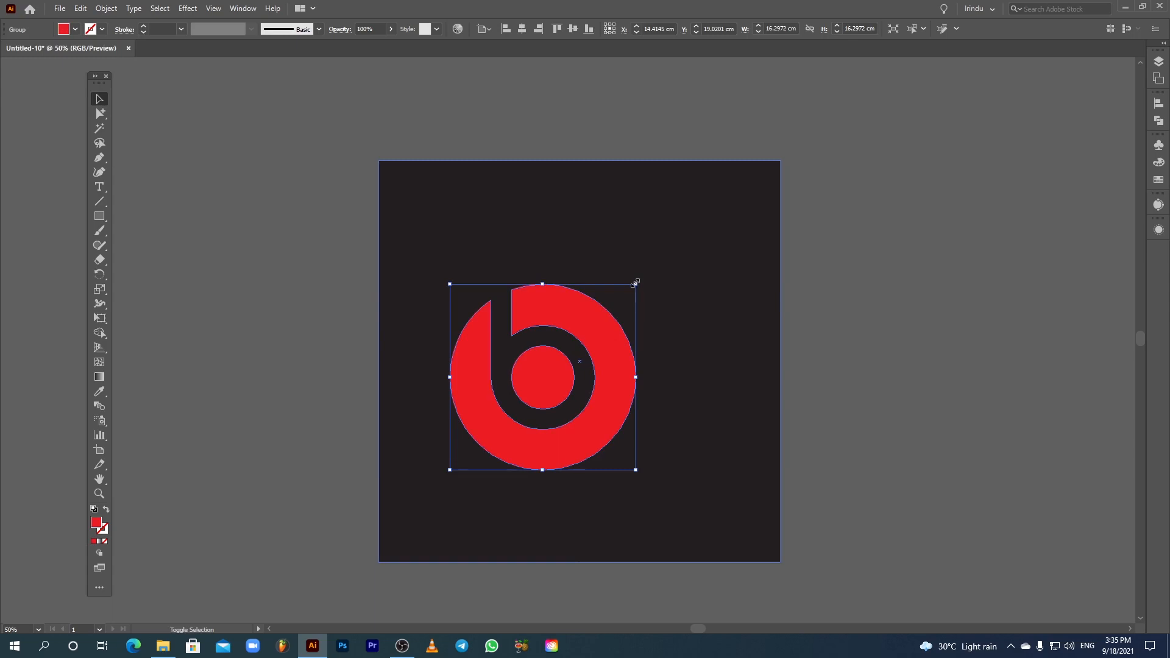
left_click_drag(635, 282, 682, 217)
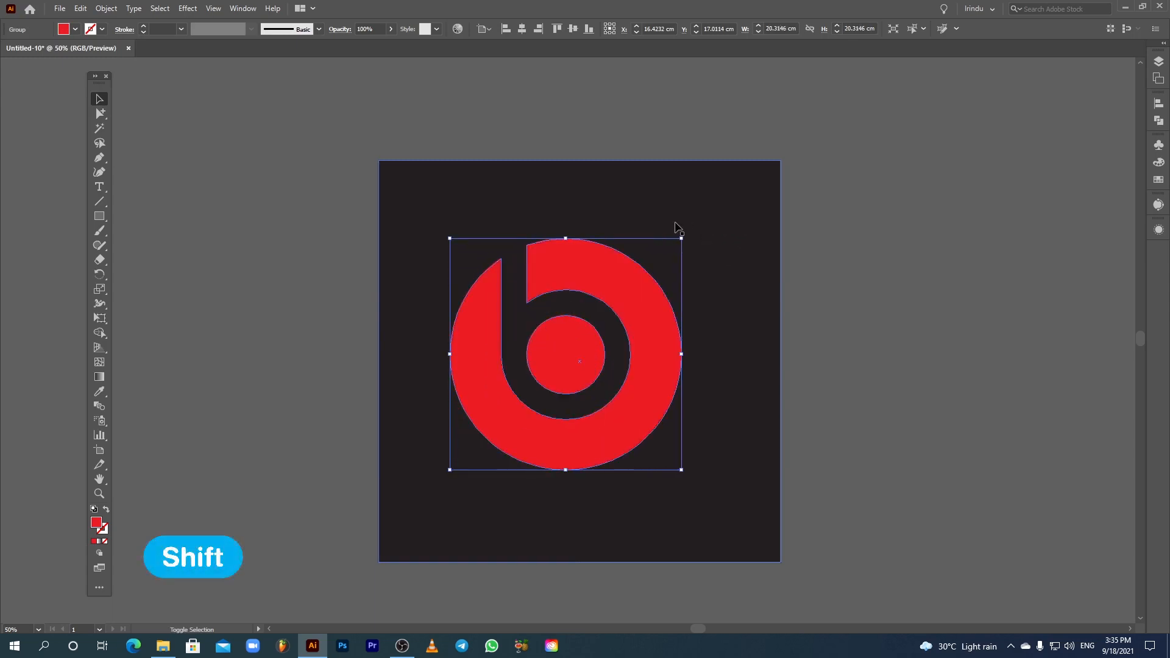
left_click(522, 30)
left_click(572, 29)
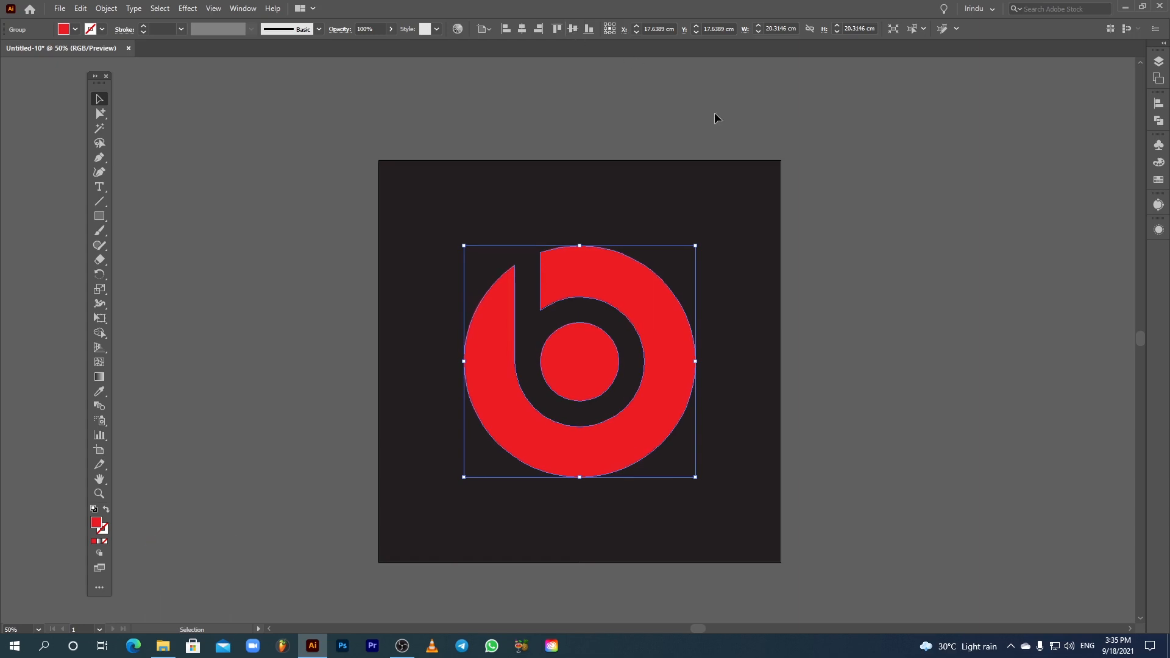
Step: Select the black background rectangle and delete it
left_click(873, 238)
left_click(777, 241)
key("Delete")
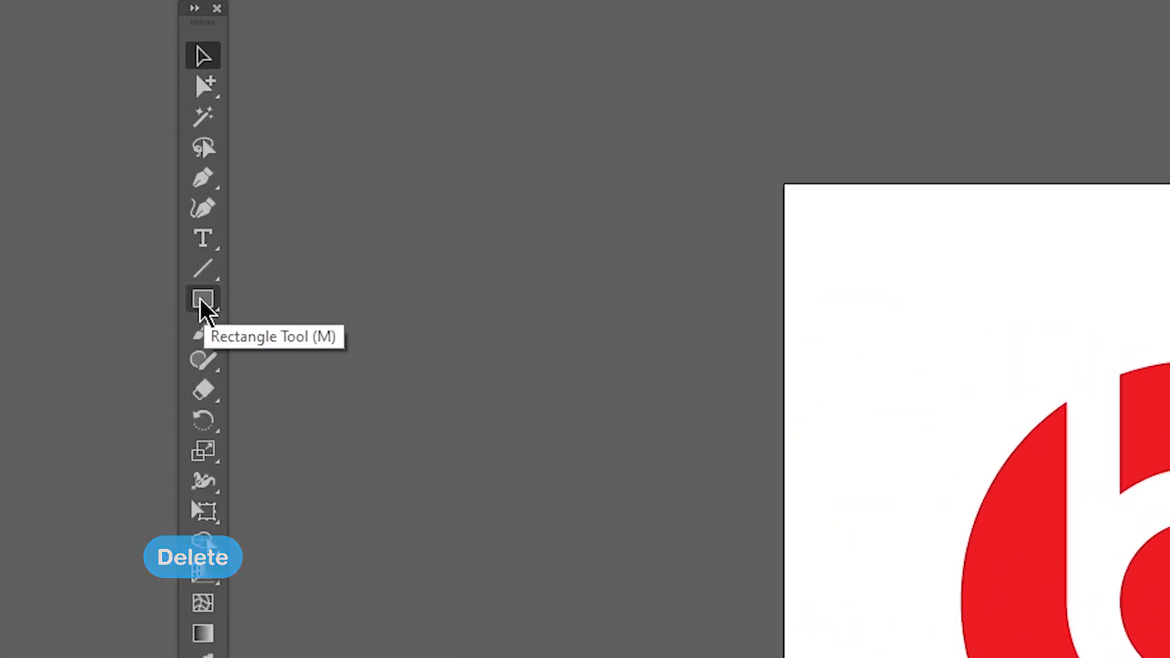
Step: Draw a rectangle about 7.91 cm wide and 14.6 cm tall beside the artboard
left_click(100, 216)
left_click(295, 302)
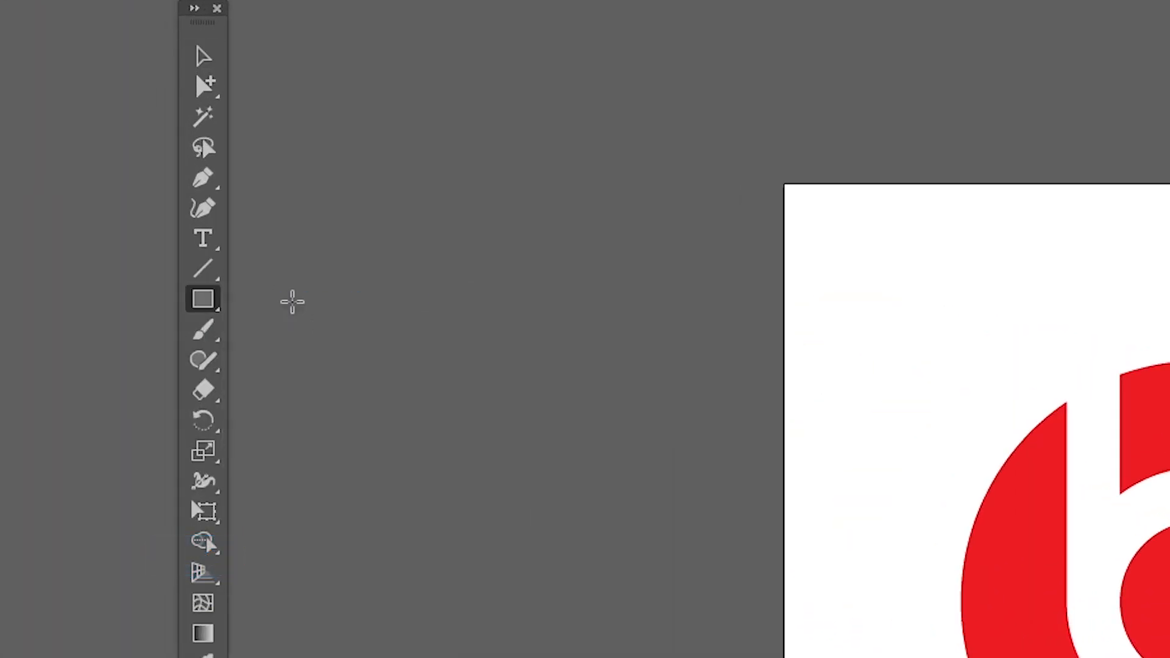
left_click_drag(512, 312, 634, 476)
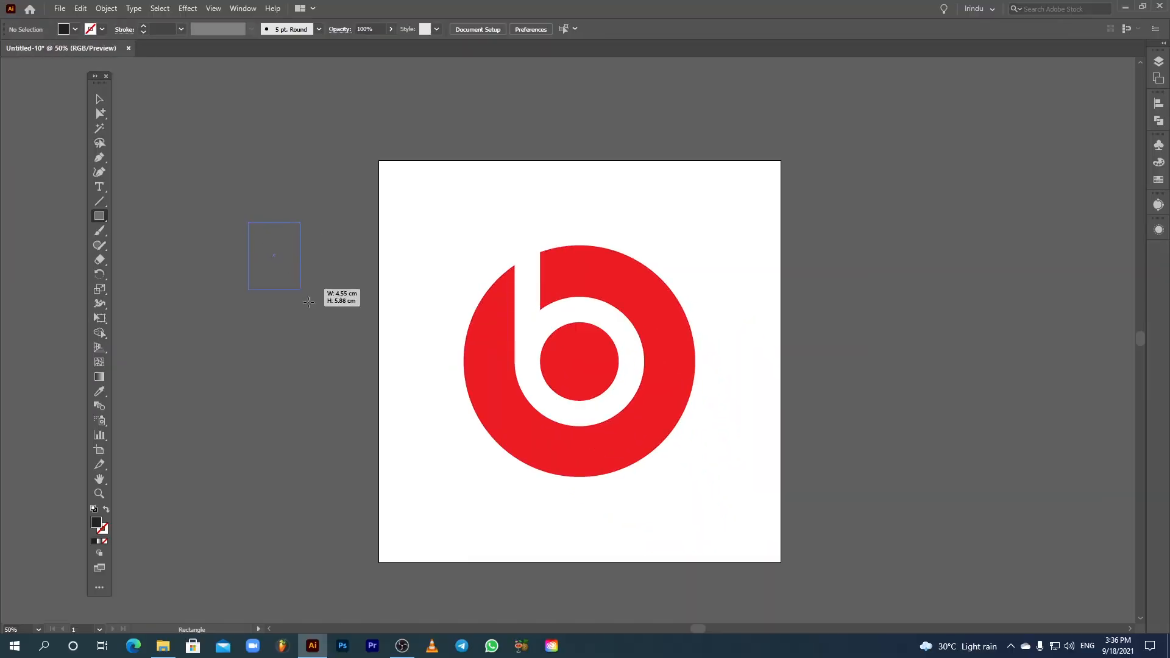
left_click_drag(308, 302, 346, 397)
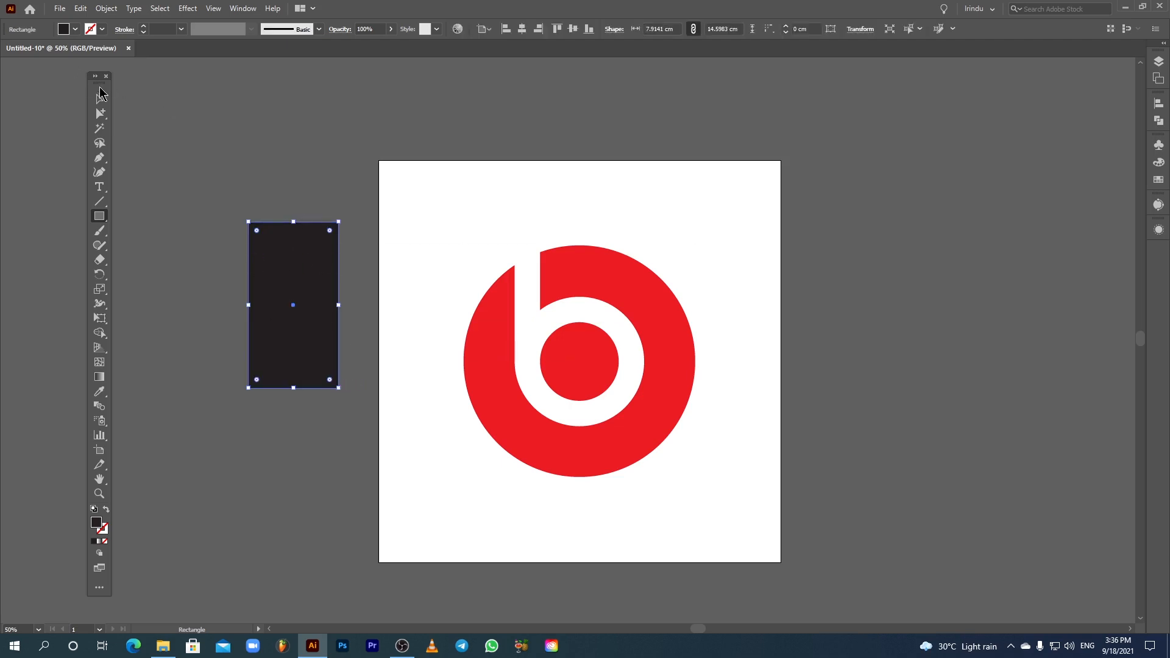
Step: Remove the rectangle's fill and give it a 6 pt stroke
left_click(100, 98)
left_click(102, 31)
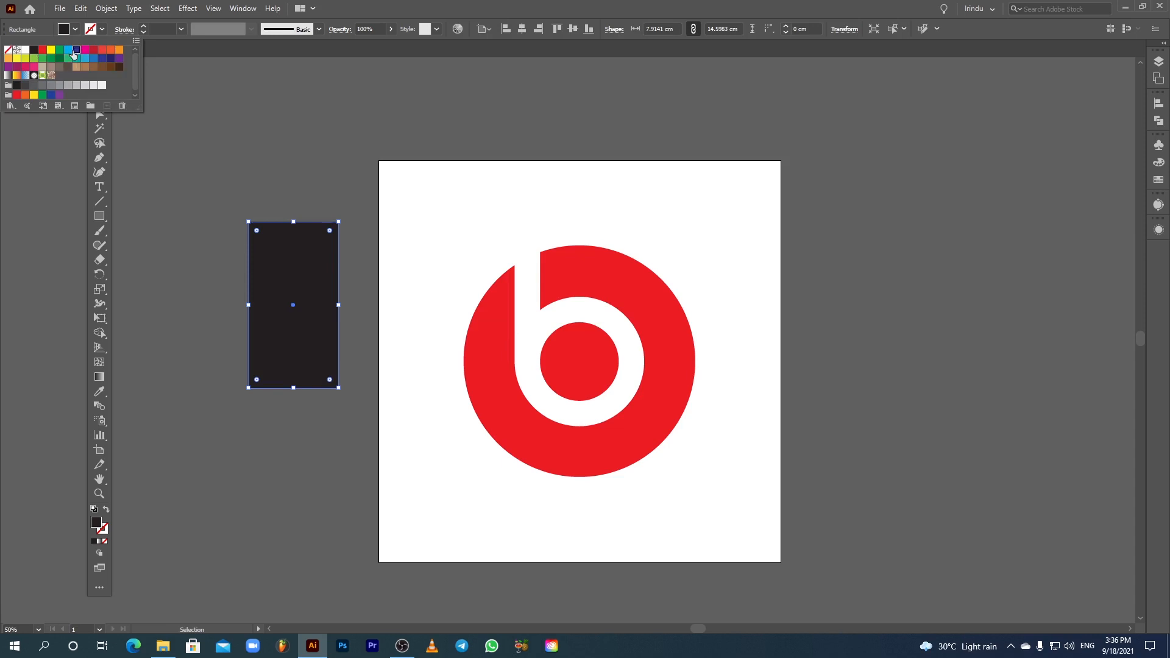
left_click(17, 49)
left_click(9, 51)
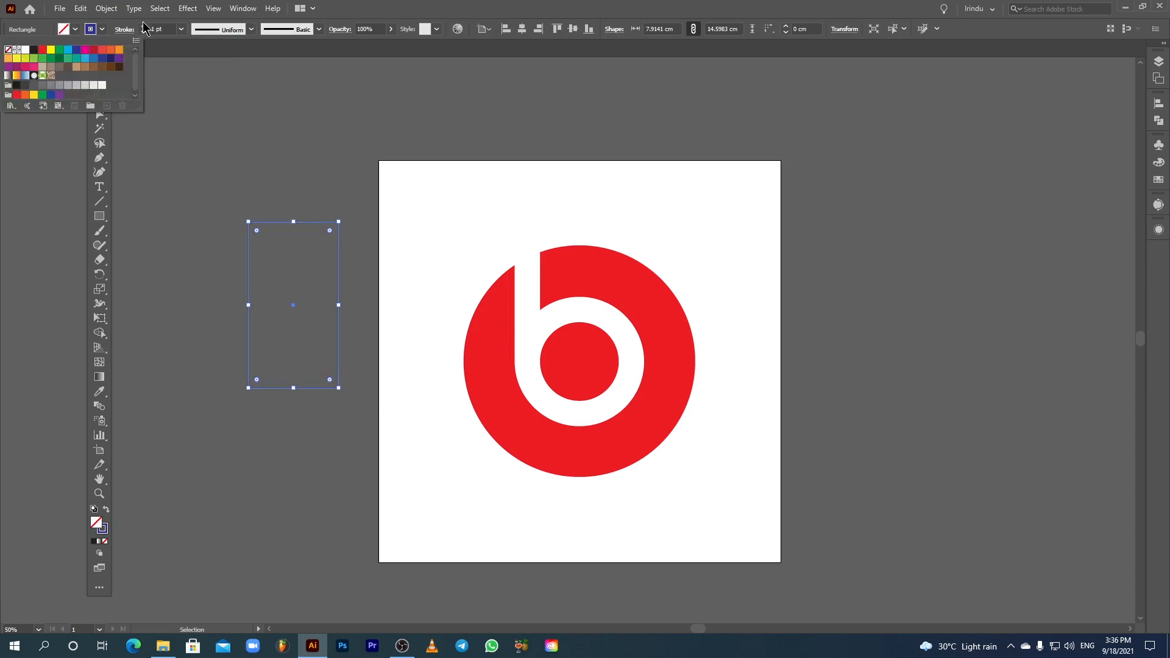
left_click(144, 26)
left_click(144, 26)
left_click(144, 26)
left_click(144, 27)
left_click(144, 26)
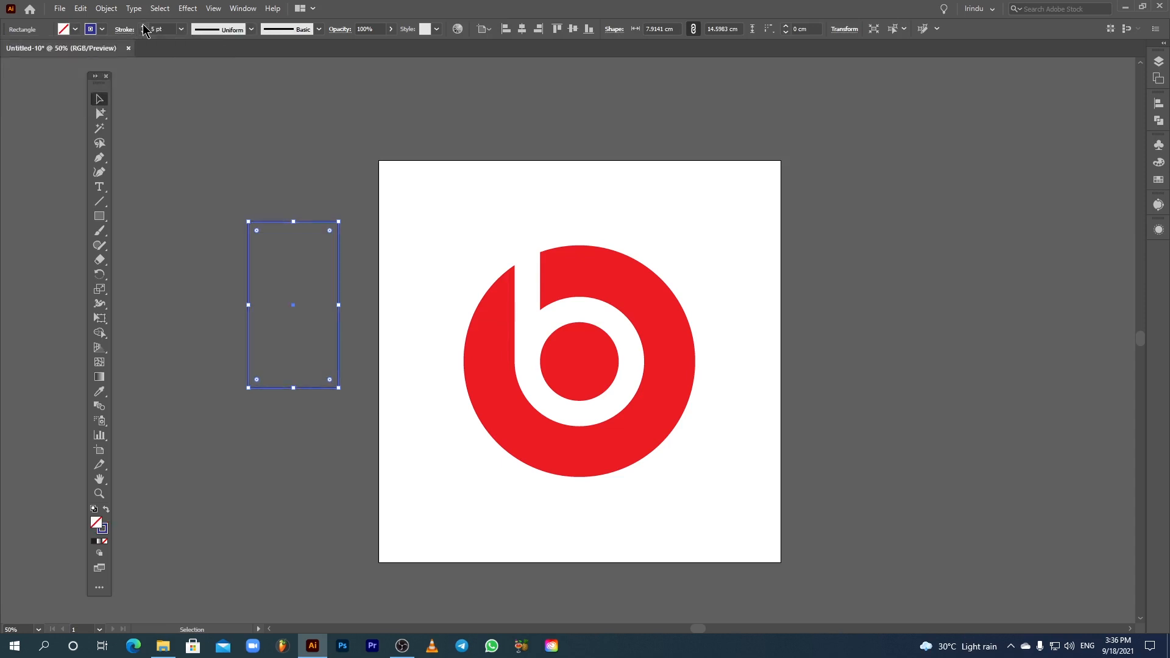
left_click(182, 139)
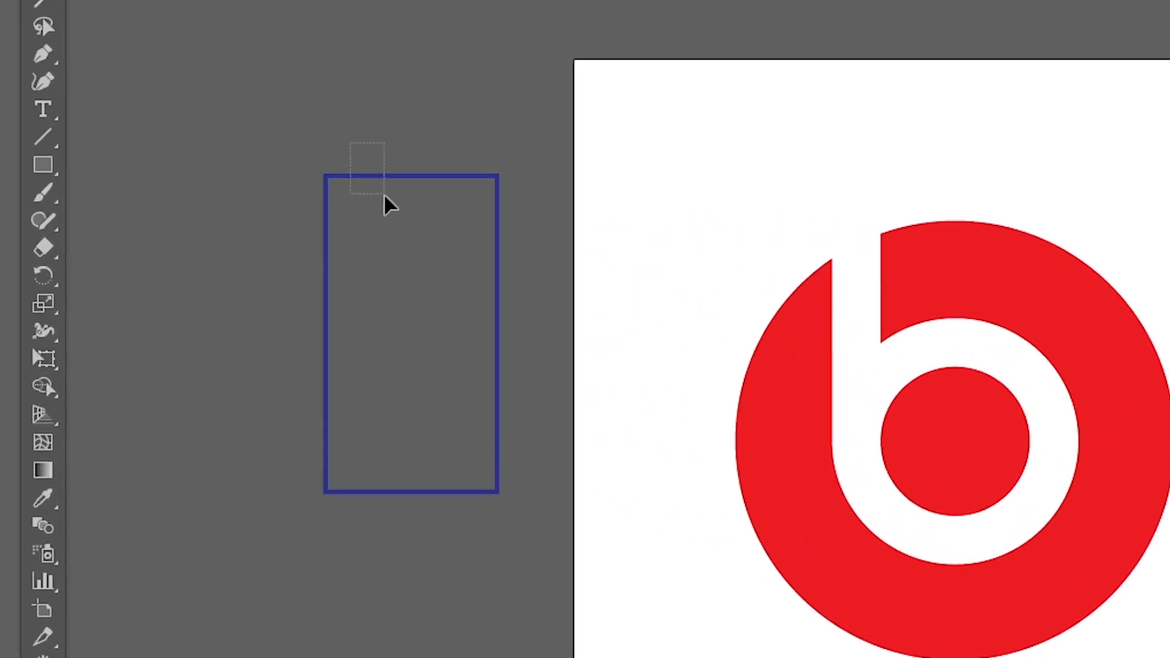
Step: Round the rectangle's top corners fully into a semicircular top
left_click(276, 221)
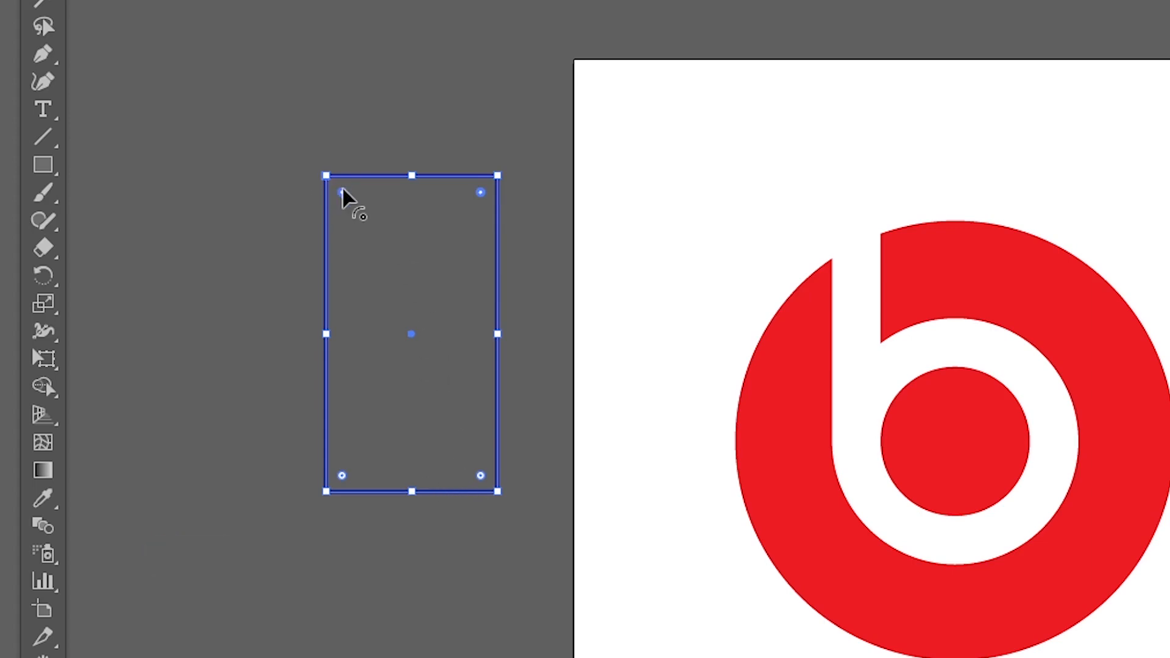
left_click_drag(345, 191, 468, 352)
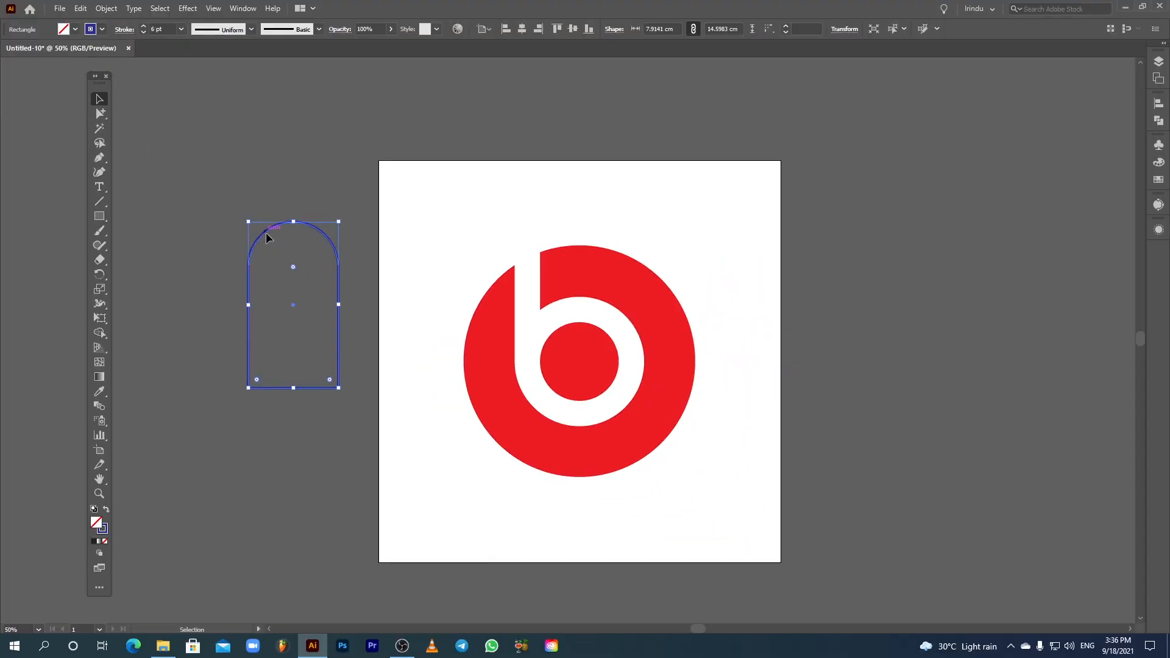
Step: Move the rounded rectangle onto the logo and rotate it to tilt around the b letter
left_click_drag(266, 237, 526, 286)
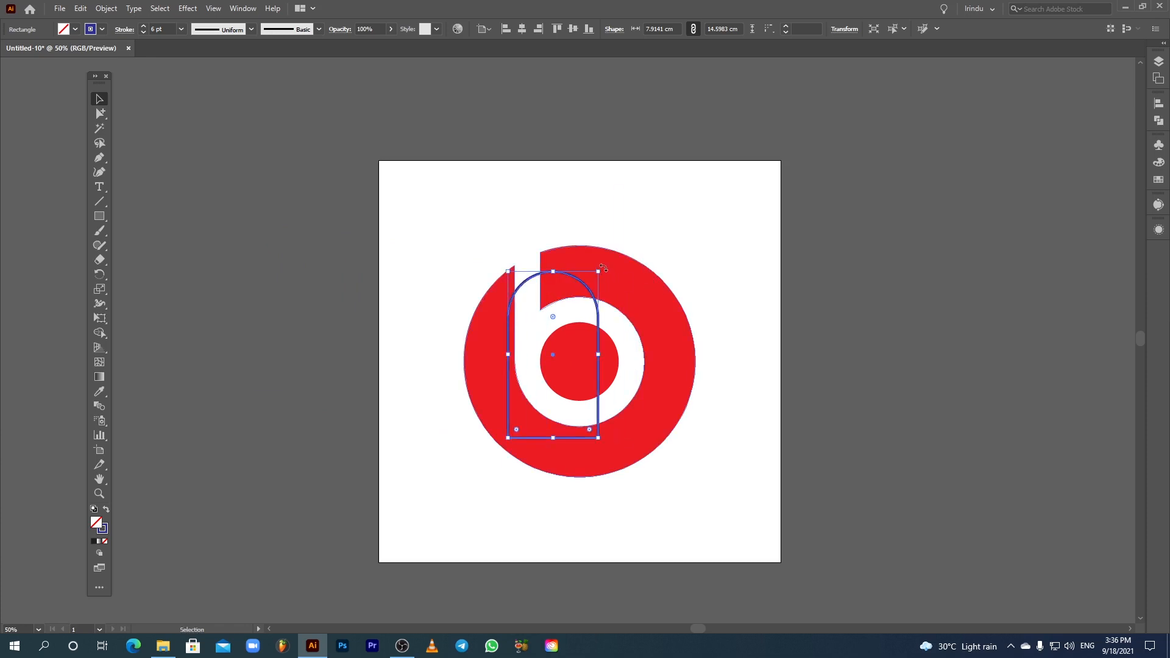
left_click_drag(603, 268, 465, 251)
left_click_drag(491, 302, 487, 299)
left_click_drag(540, 395, 517, 451)
left_click_drag(513, 338, 645, 401)
key("shift+Up")
key("shift+Up")
key("shift+Up")
key("shift+Up")
key("shift+Up")
key("shift+Up")
key("shift+Up")
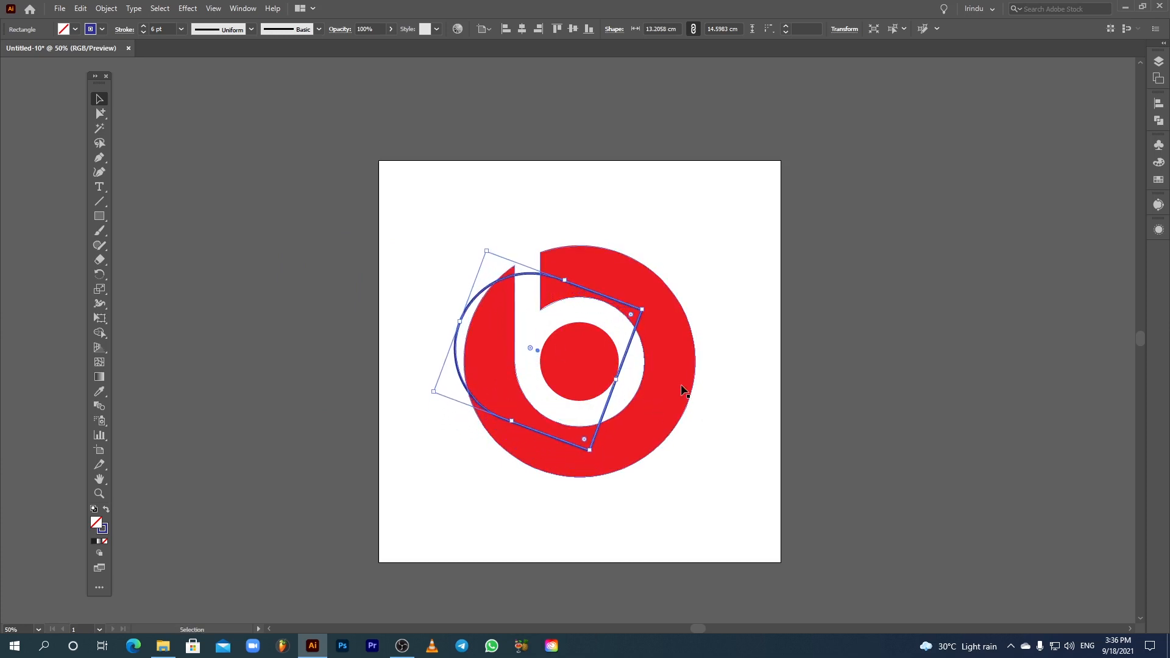
key("shift+Right")
key("shift+Right")
key("shift+Right")
key("shift+Right")
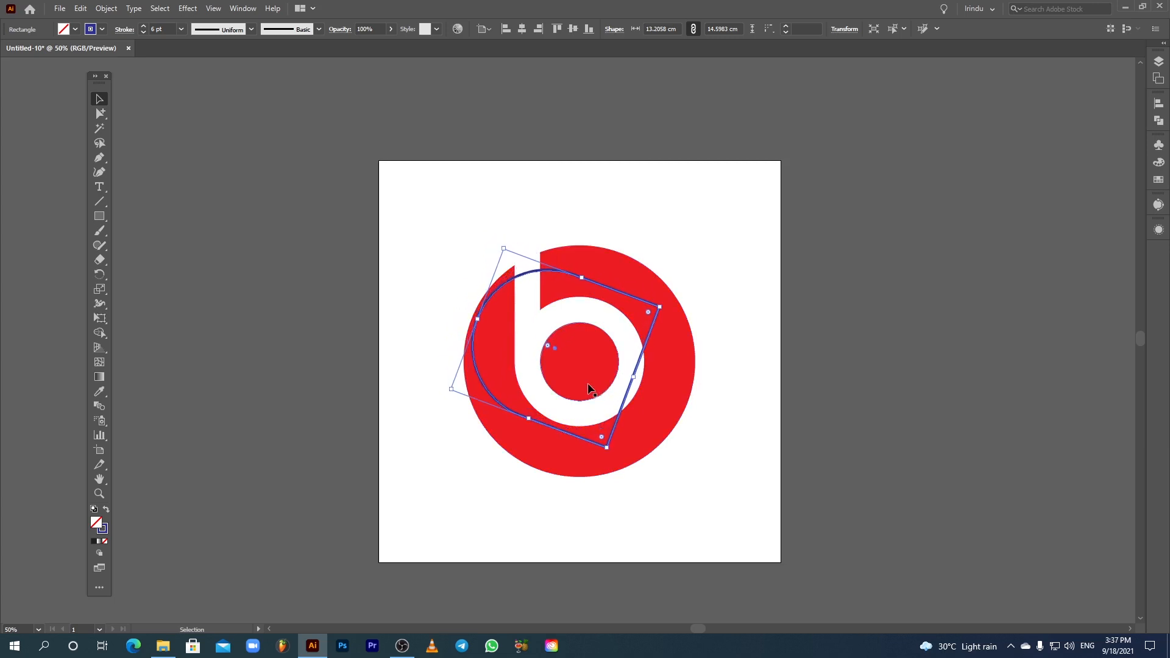
Step: Scale the tilted rounded rectangle up so its curved end follows the red circle's edge
left_click_drag(528, 418, 510, 458)
left_click_drag(581, 277, 588, 242)
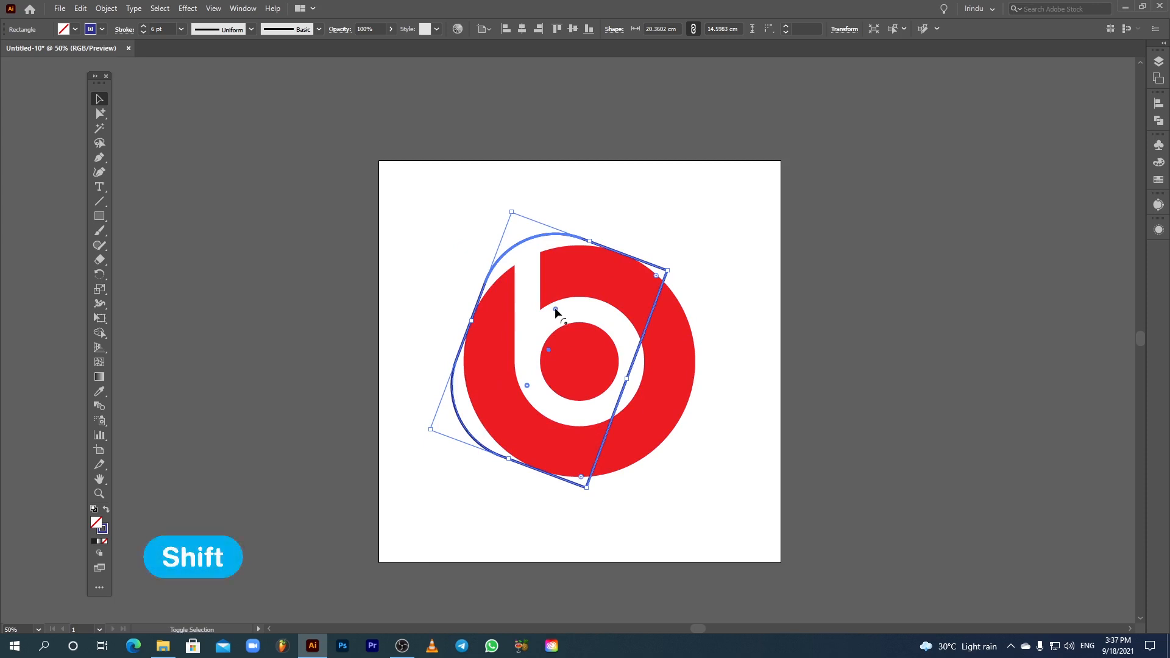
left_click_drag(554, 307, 734, 404)
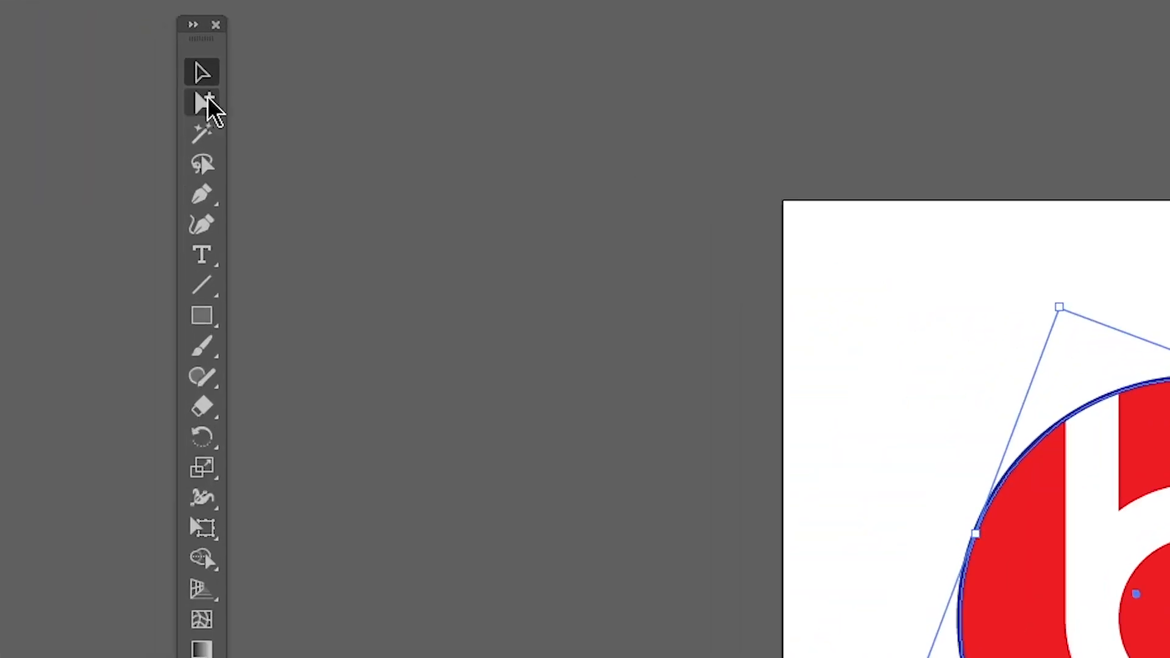
left_click(102, 115)
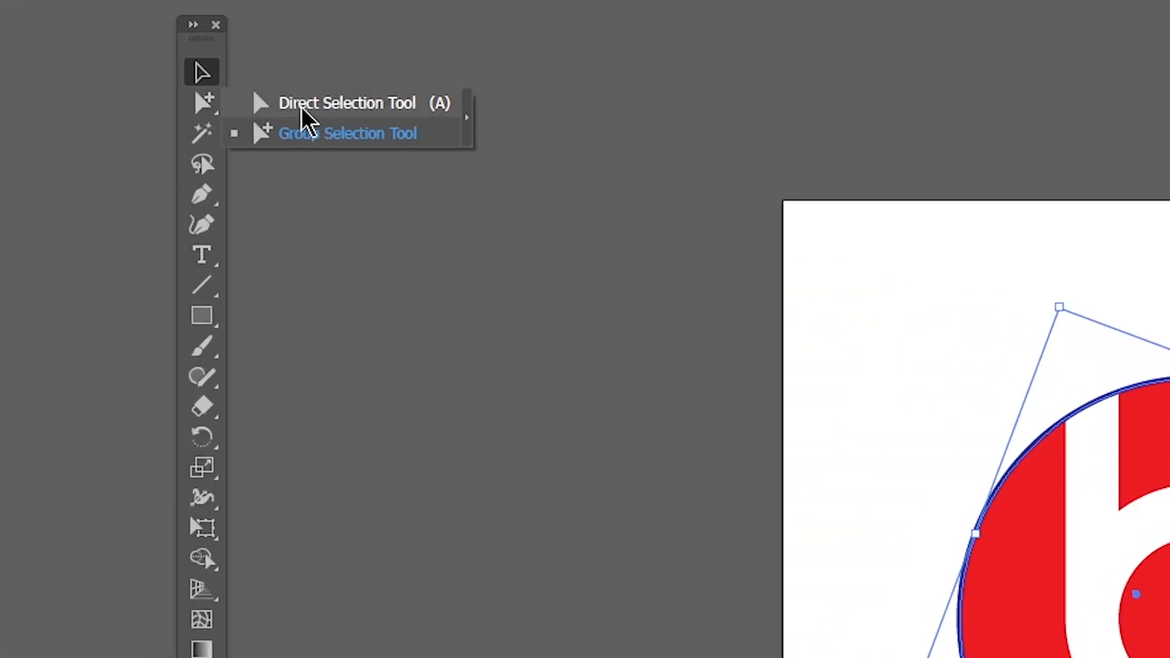
left_click(329, 108)
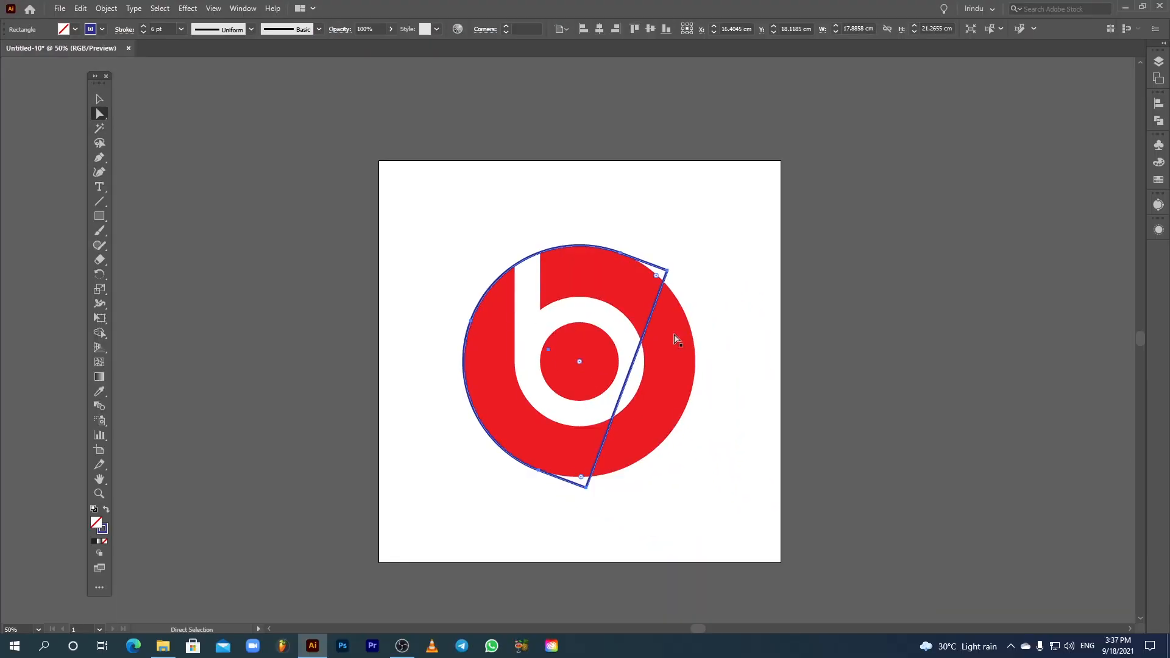
left_click(587, 489)
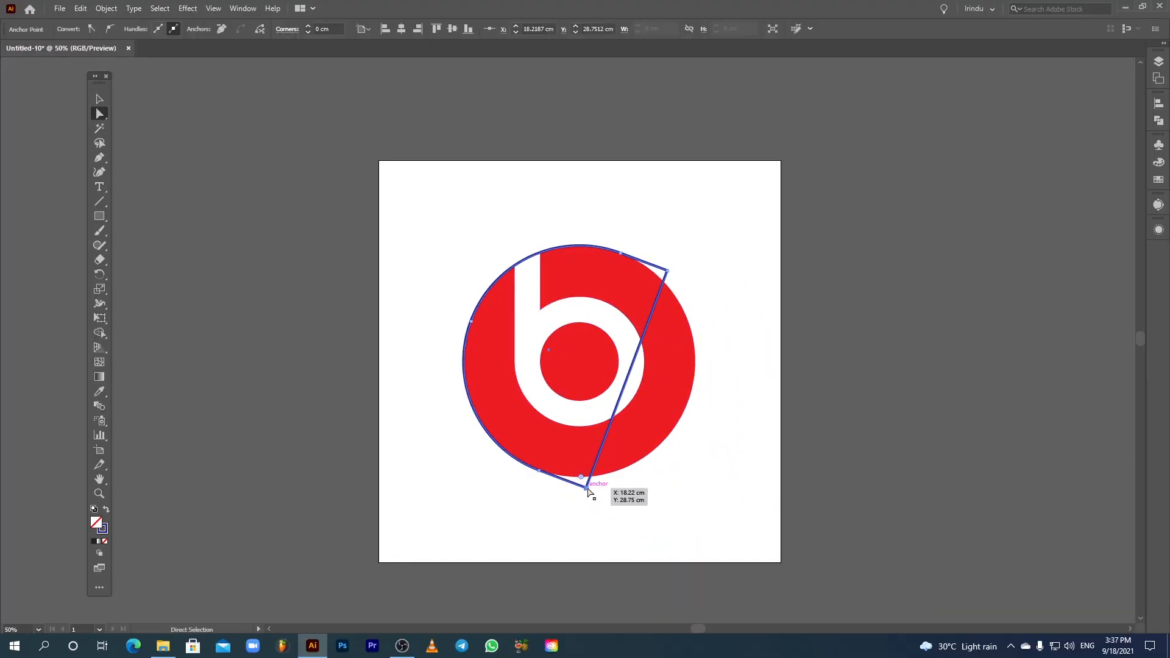
left_click_drag(589, 491, 639, 511)
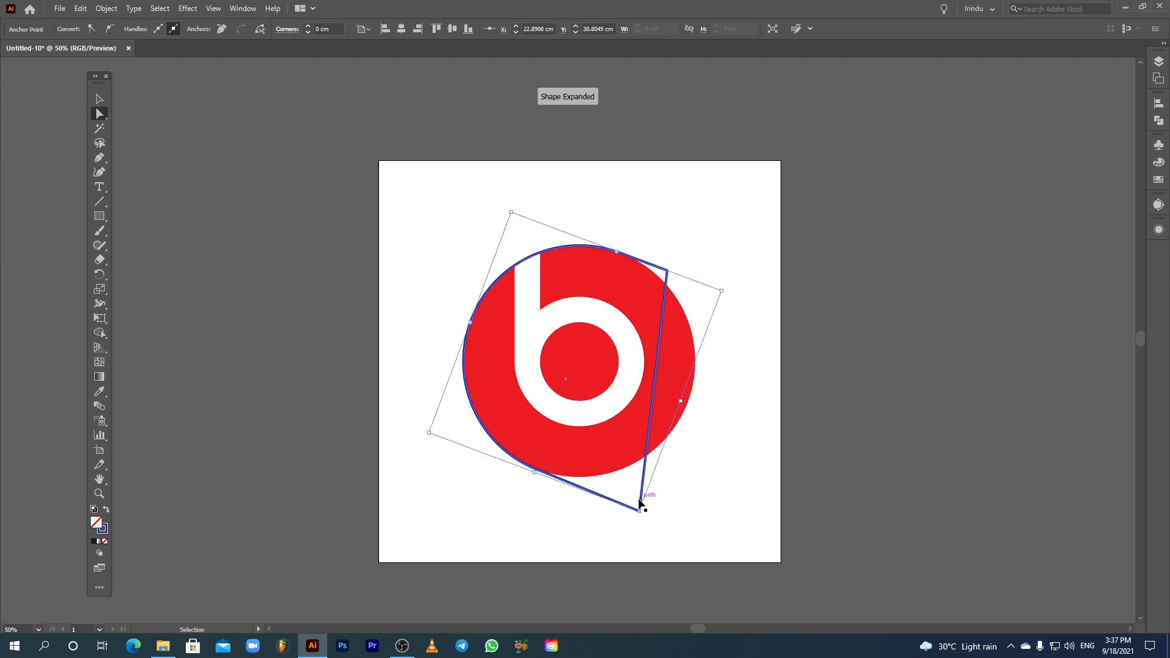
key("ctrl+z")
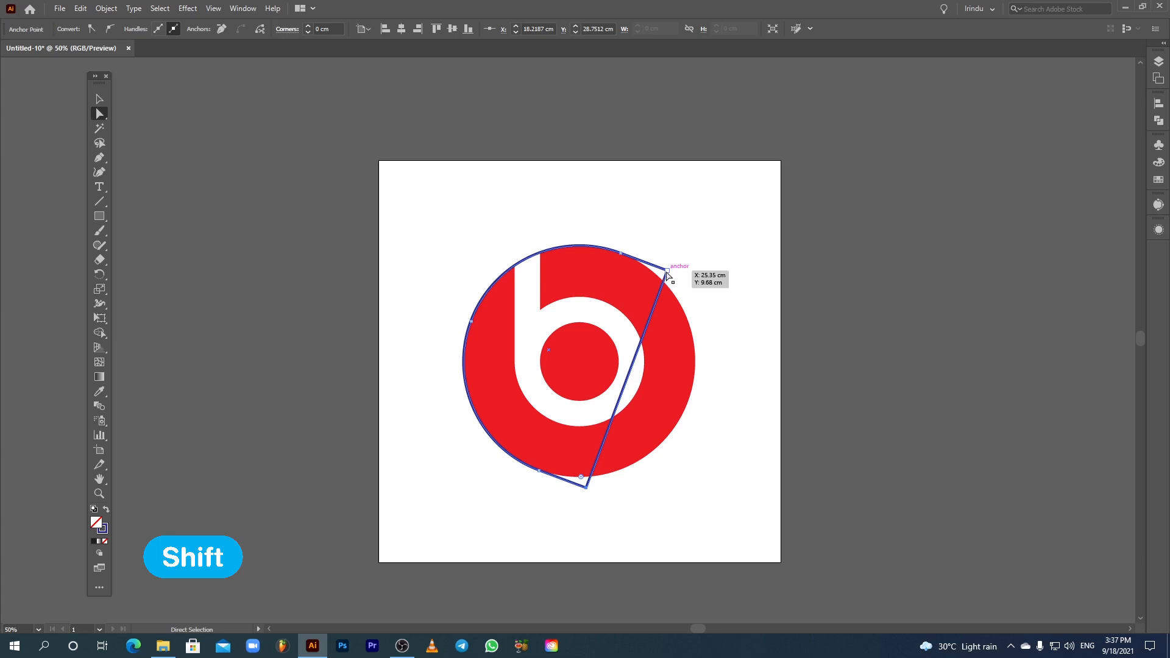
Step: Drag the shape's upper-right anchor far out to the right beyond the artboard edge, then deselect
left_click_drag(670, 274, 894, 390)
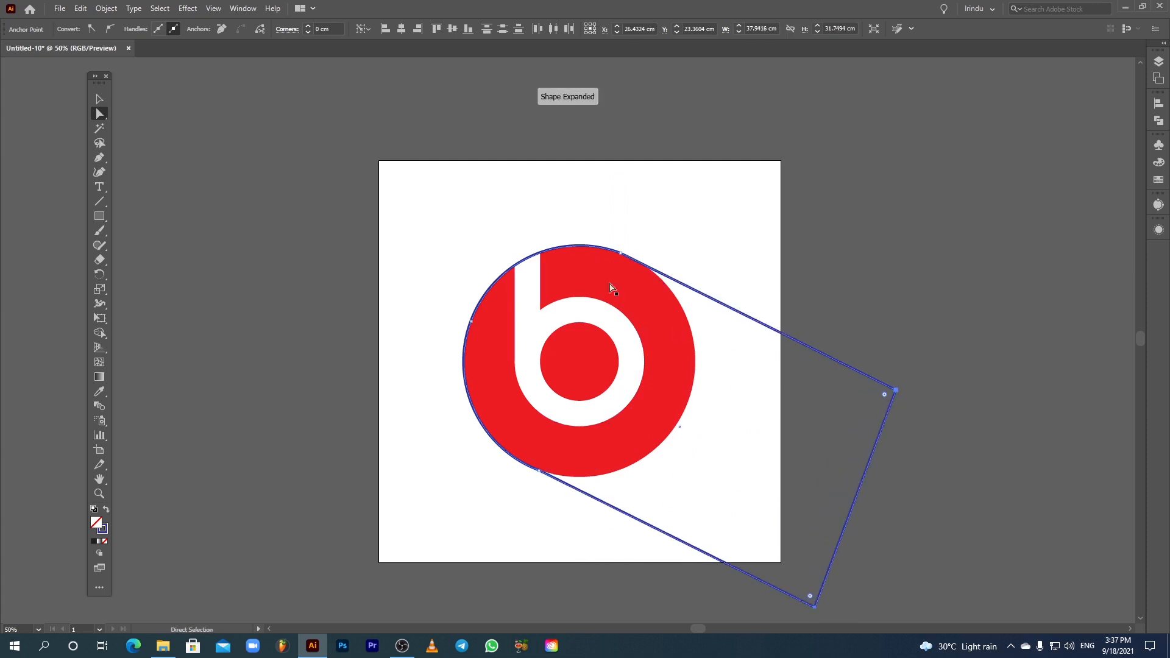
left_click(99, 99)
left_click(285, 206)
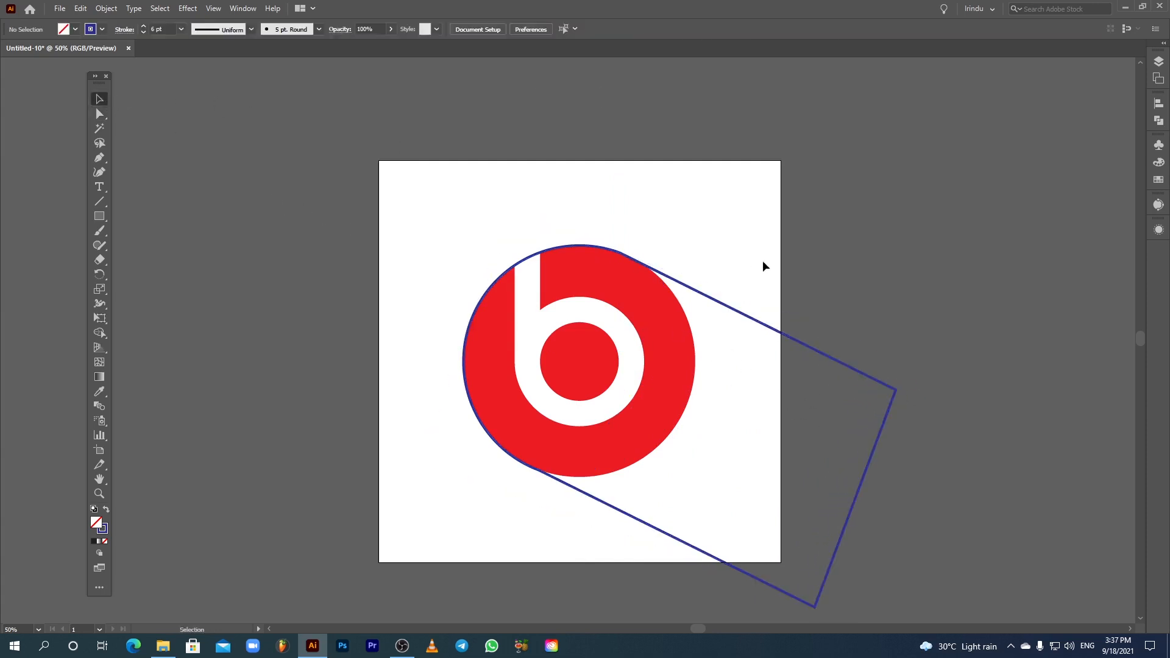
Step: Select the tilted rounded-rectangle shape, fill it with black and remove its stroke
left_click(766, 324)
left_click(74, 29)
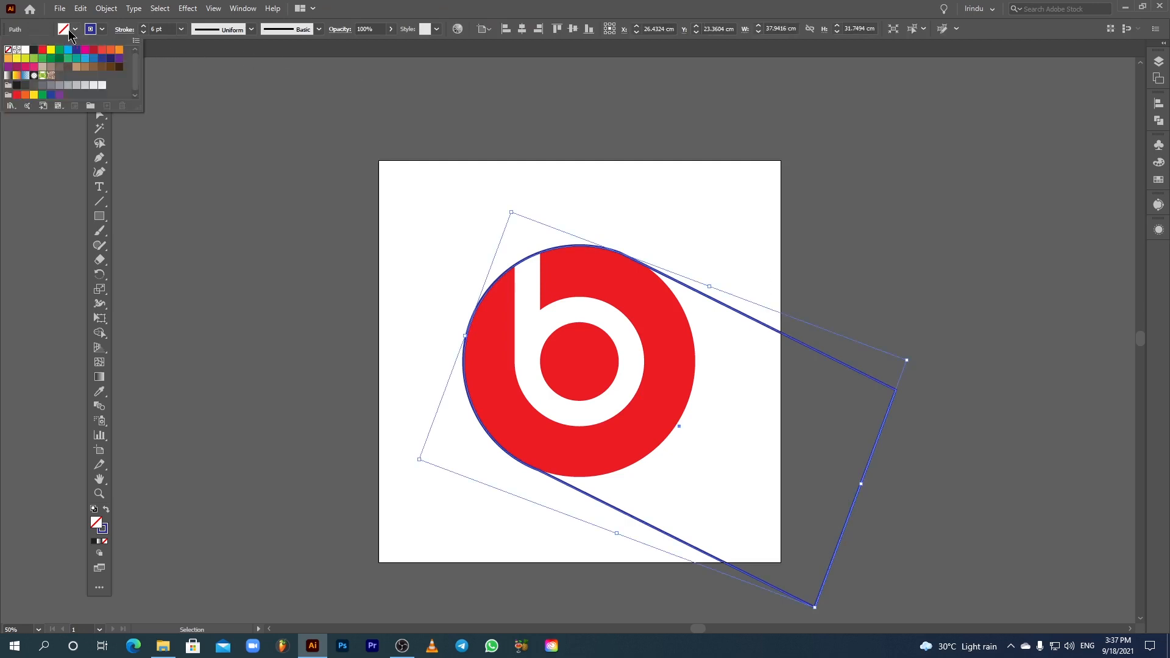
left_click(37, 49)
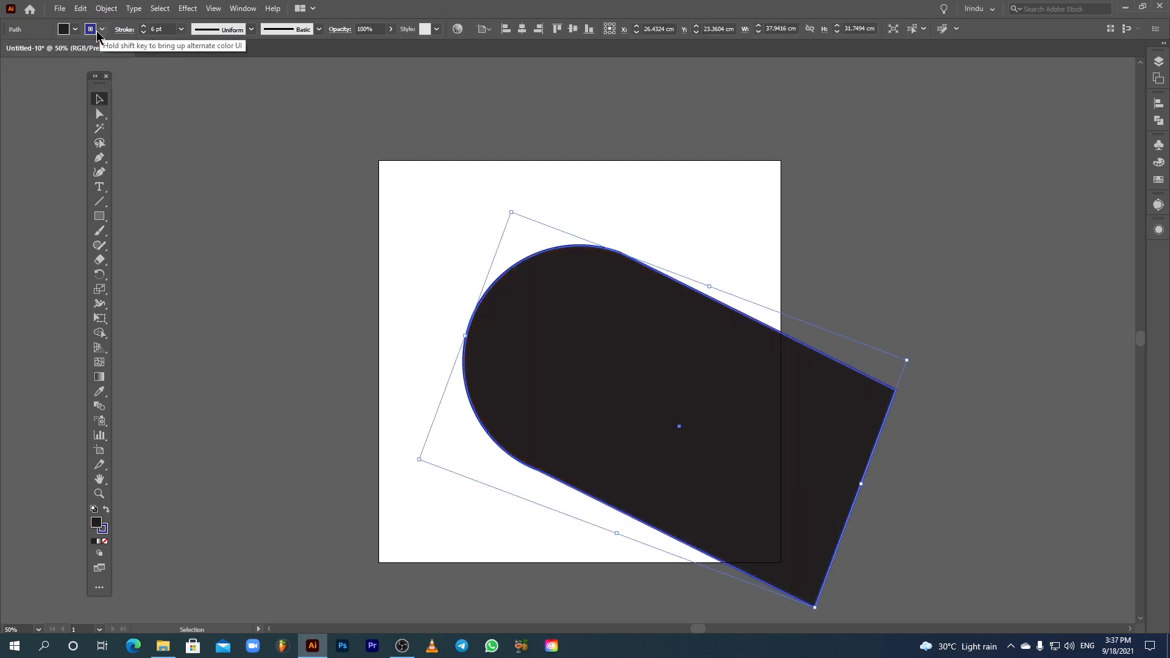
left_click(9, 49)
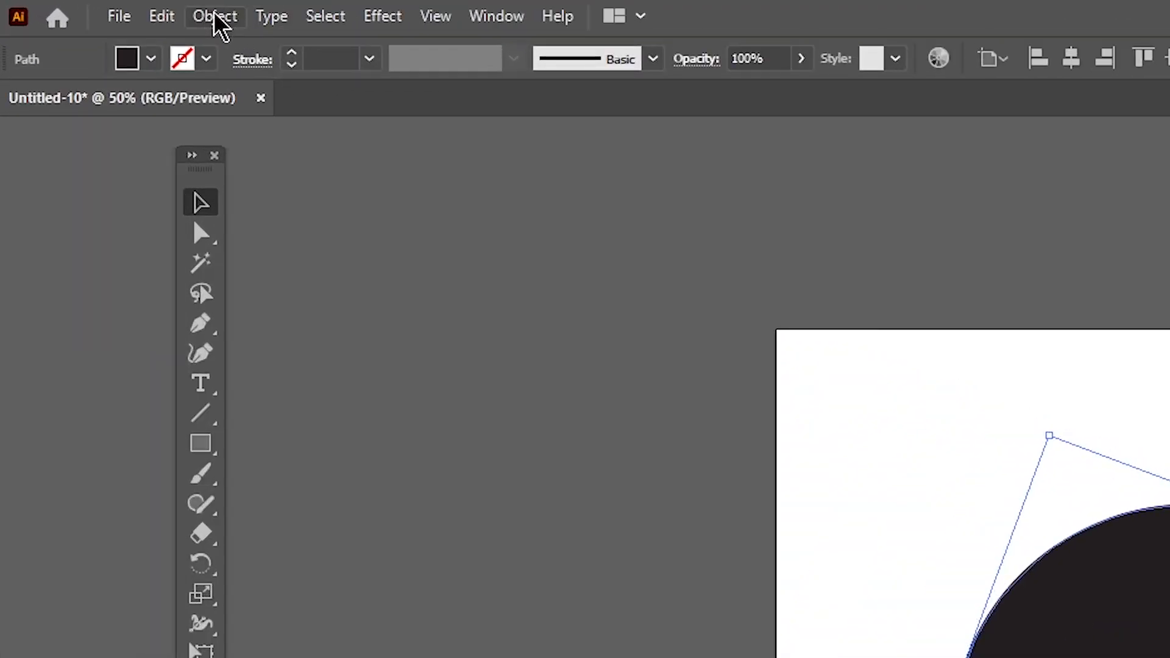
Step: Send the black shape to the back, behind the red circle
left_click(101, 7)
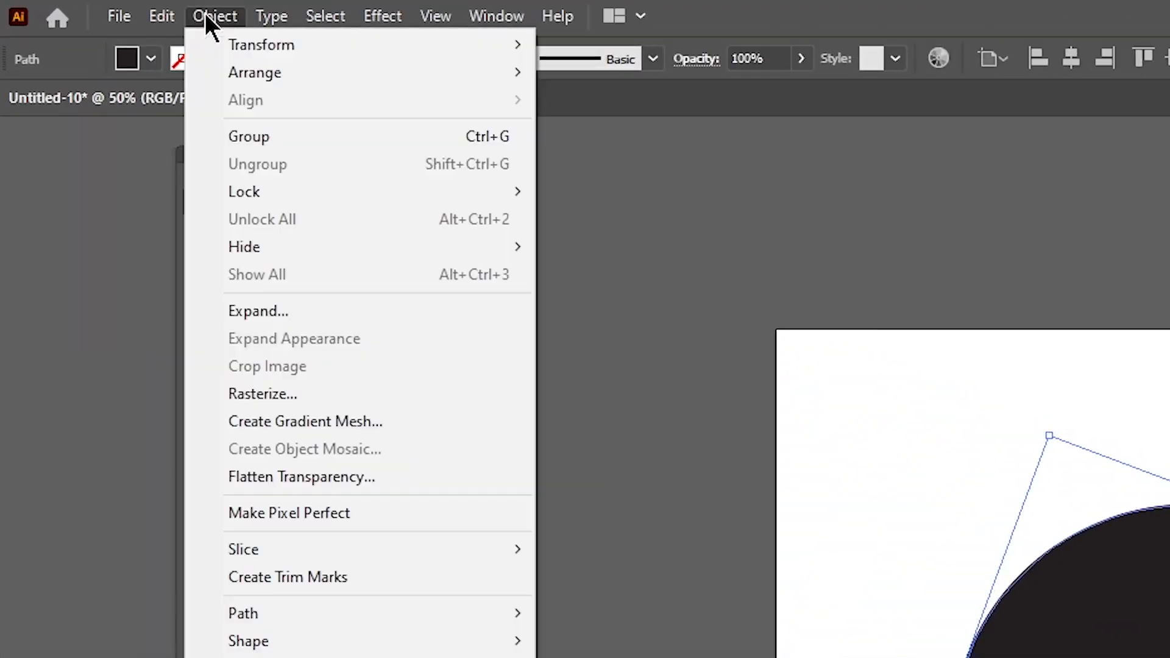
mouse_move(268, 77)
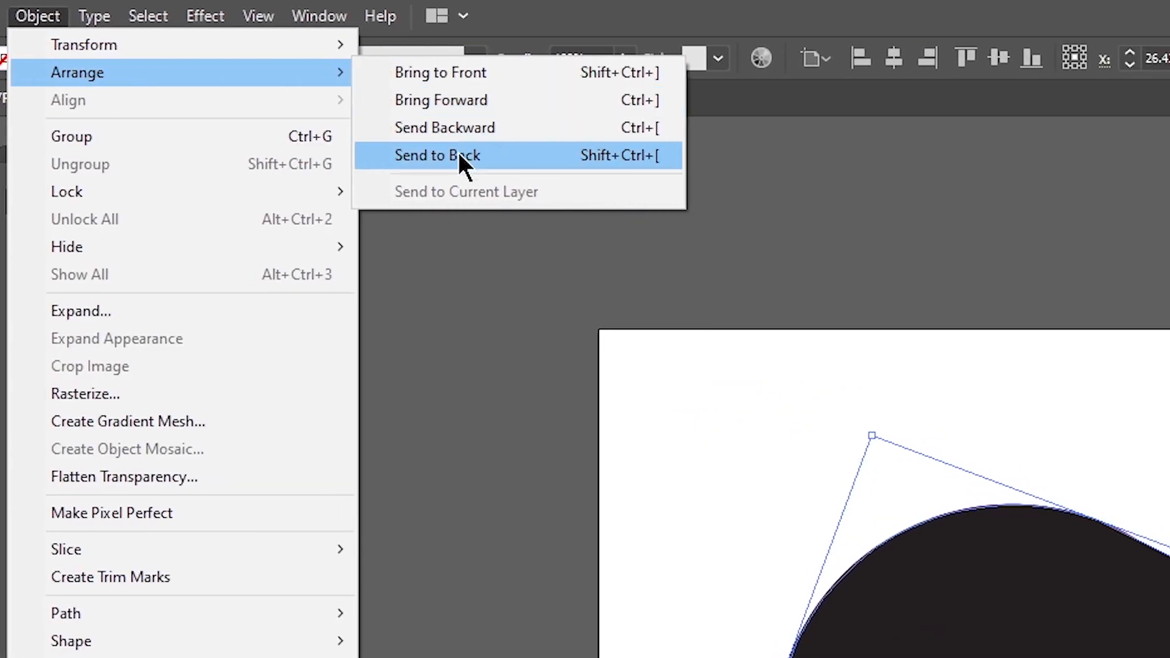
left_click(415, 156)
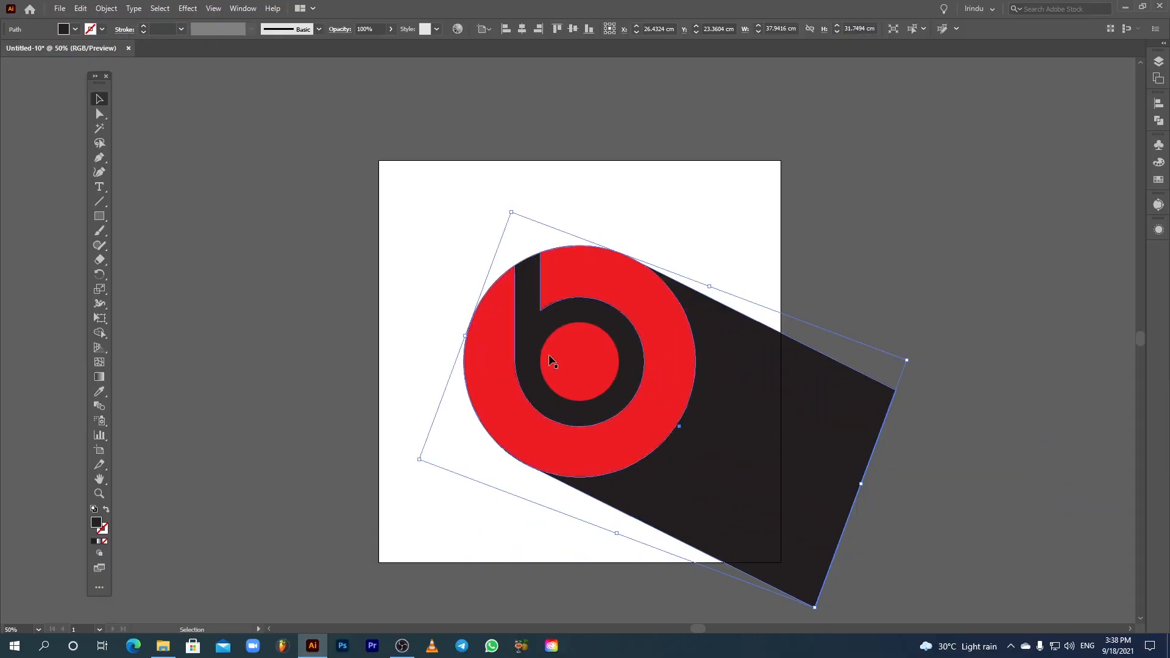
Step: Set the black shape's opacity to 19% to turn it into a light shadow
left_click(393, 278)
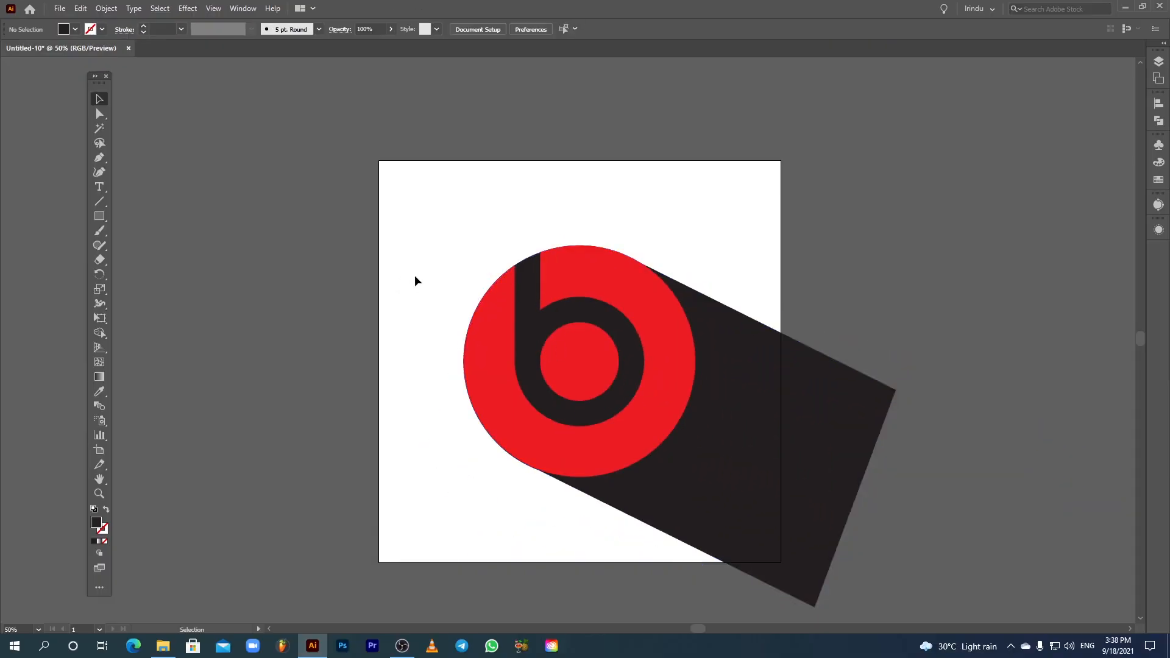
left_click(755, 402)
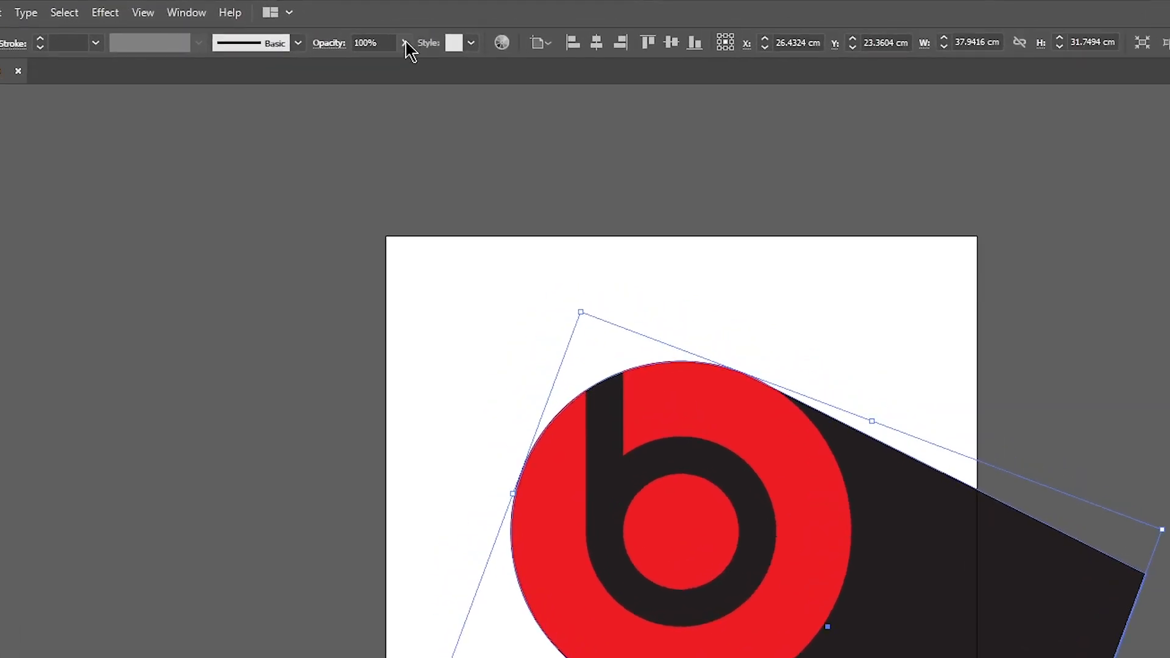
left_click(390, 29)
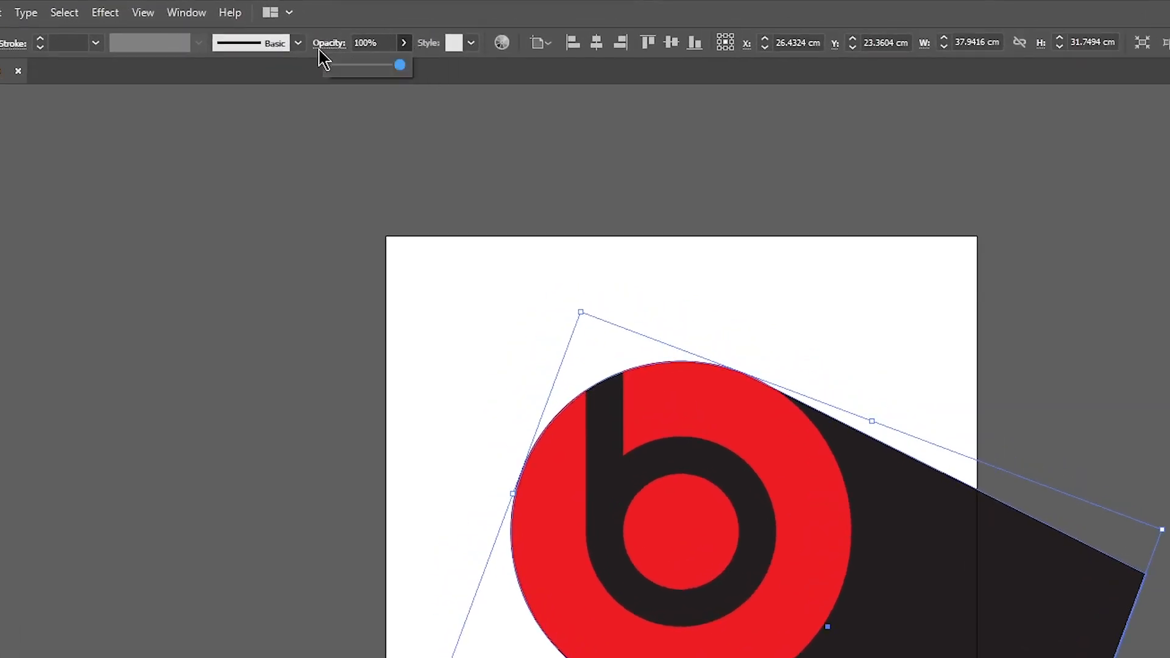
left_click_drag(370, 66, 347, 69)
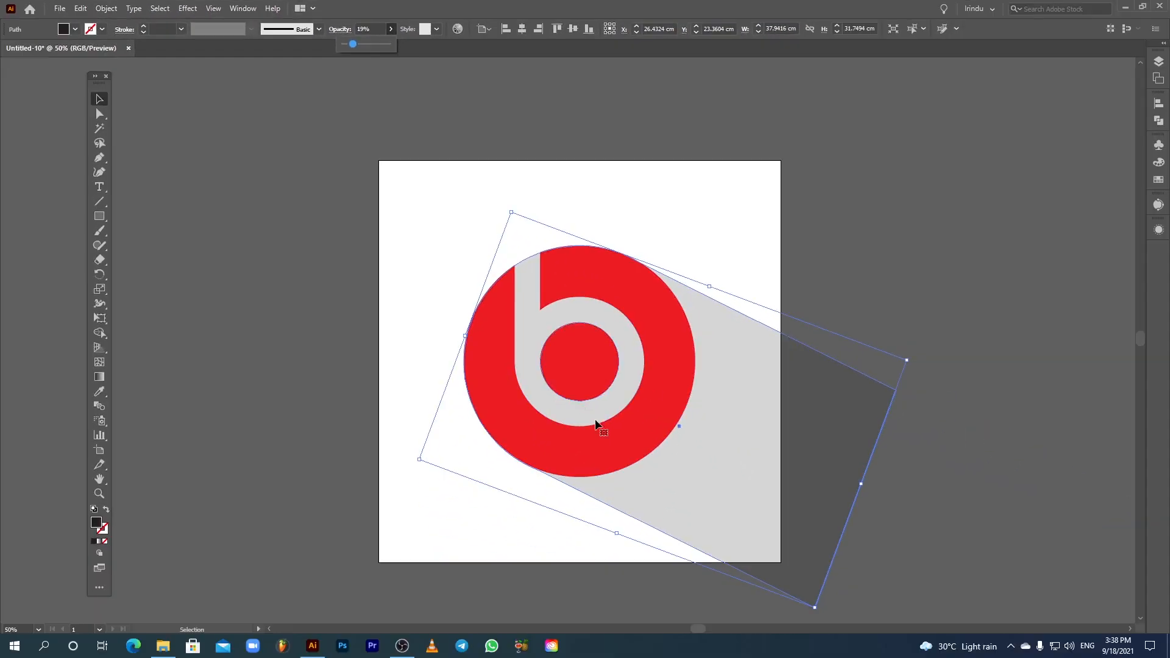
left_click(911, 282)
Step: With the Direct Selection tool, nudge the shadow shape's right corner anchor slightly outward
key("space")
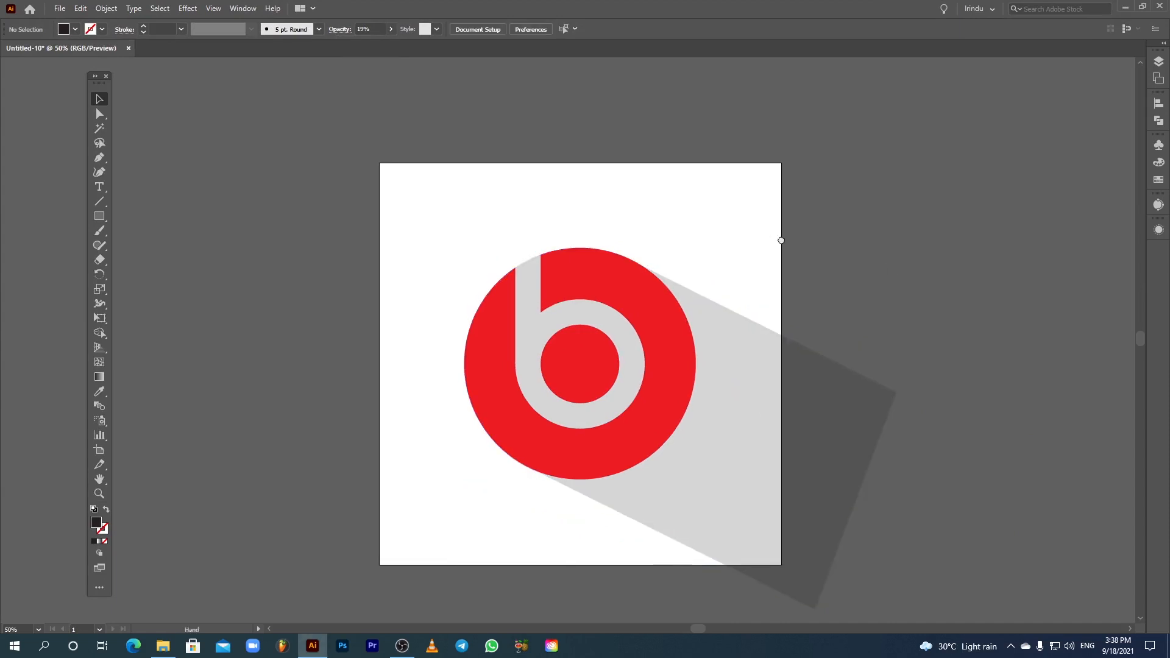
left_click_drag(778, 240, 785, 240)
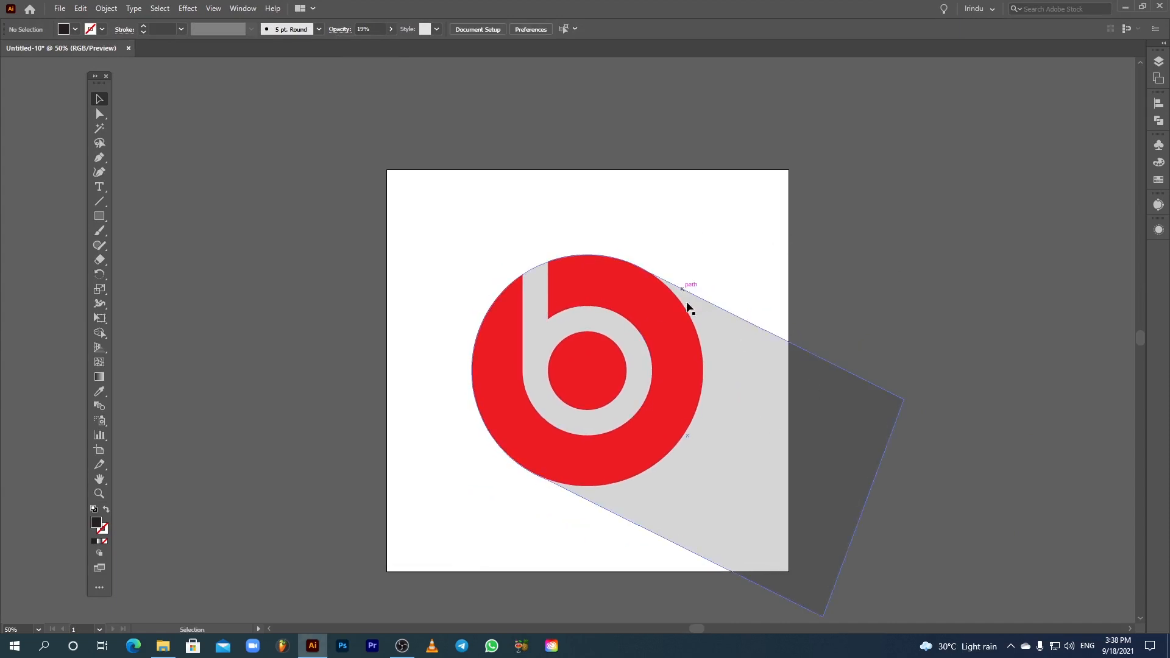
left_click_drag(591, 366, 592, 366)
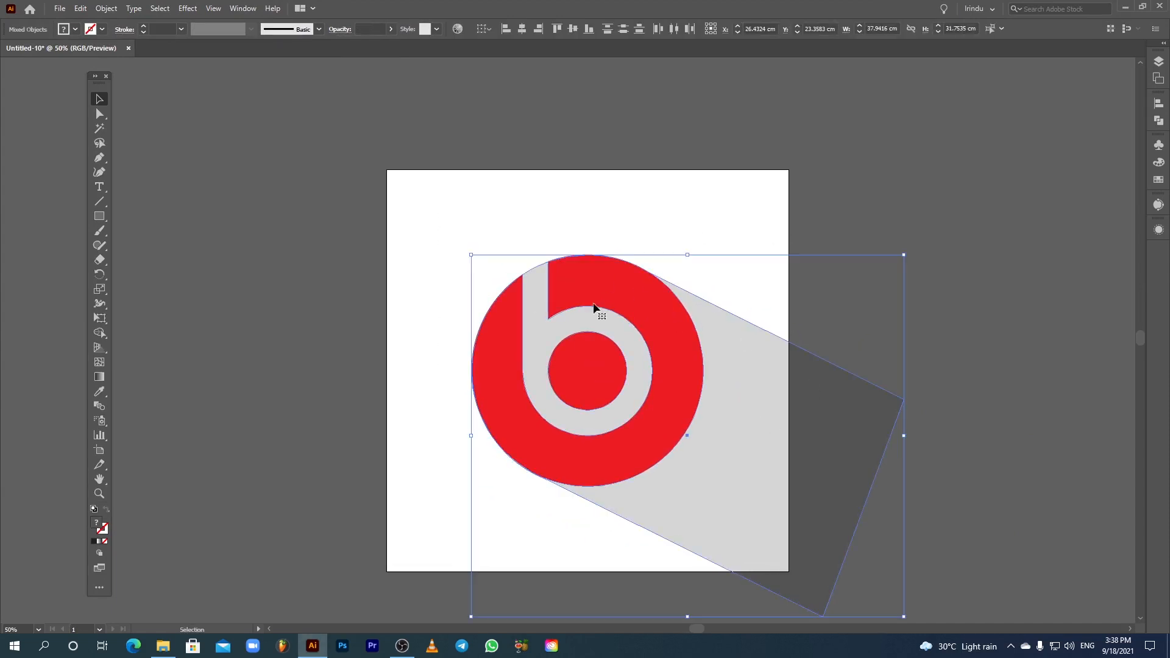
left_click(301, 193)
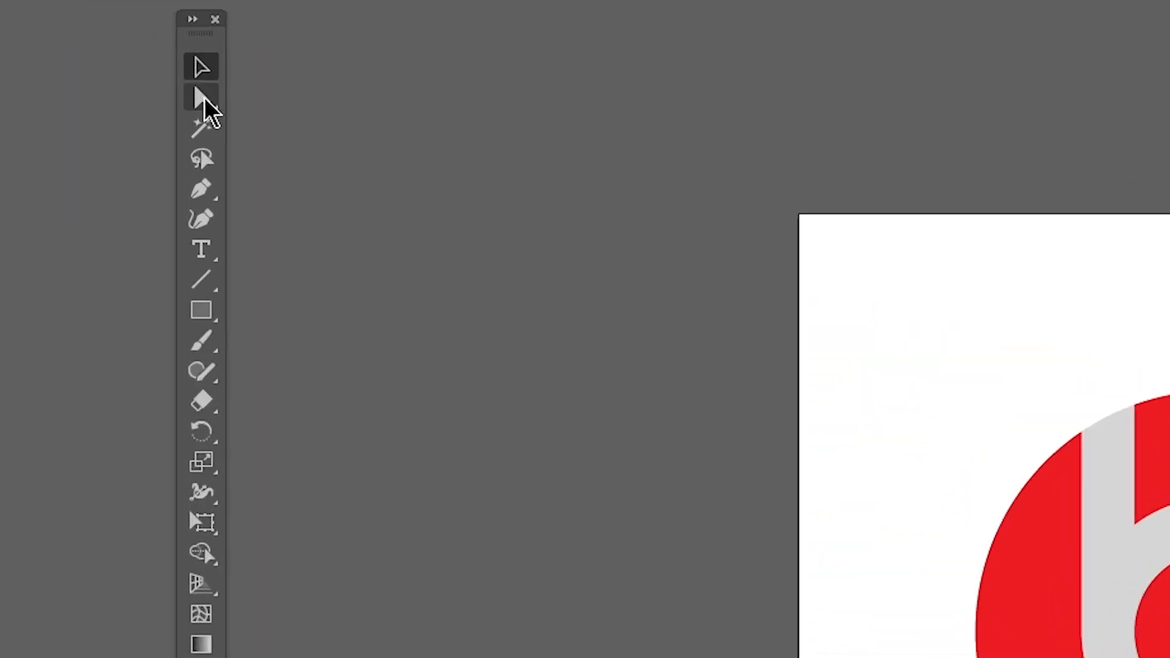
left_click(201, 99)
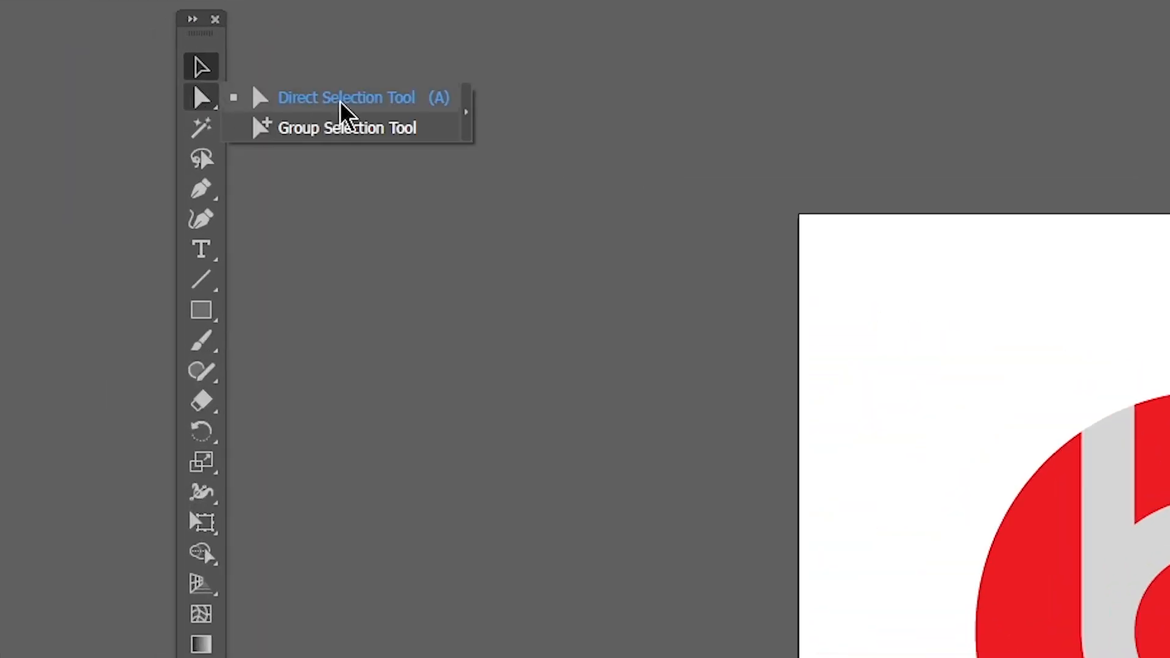
left_click(297, 113)
left_click_drag(786, 478, 833, 603)
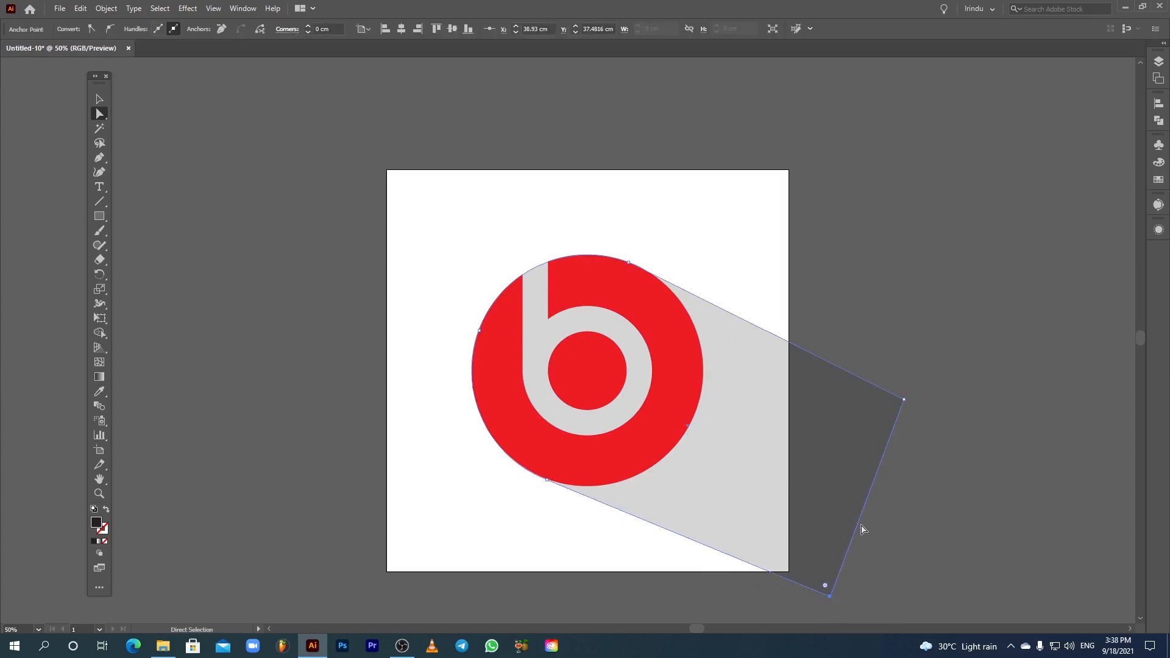
left_click(905, 399)
left_click_drag(905, 400, 910, 396)
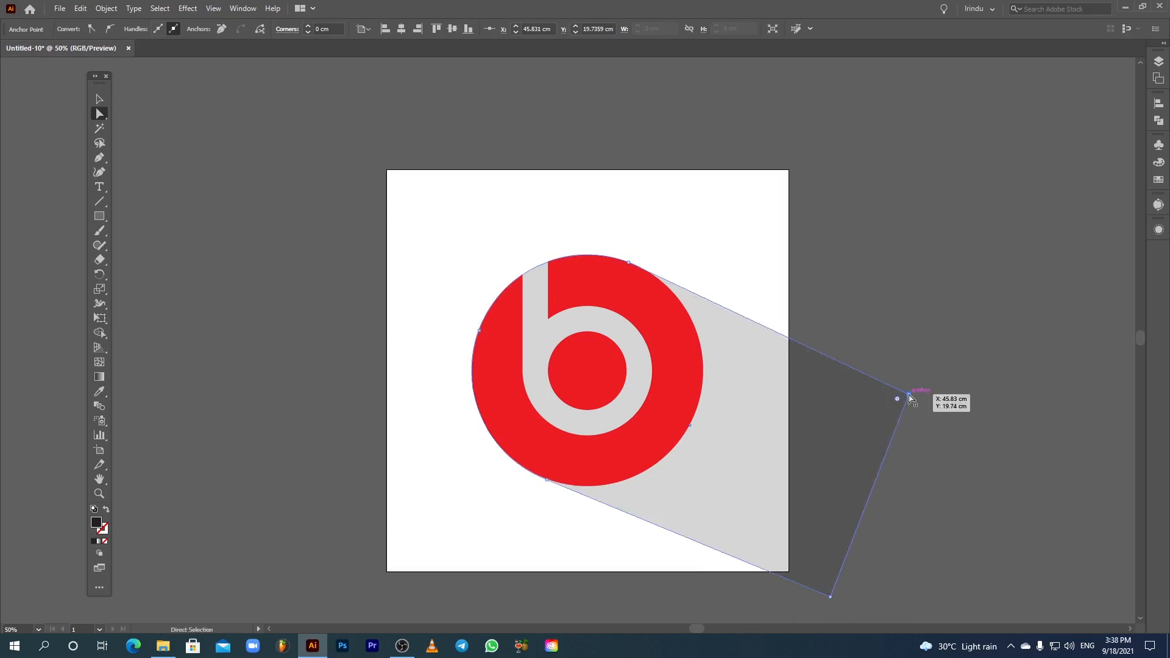
left_click(927, 331)
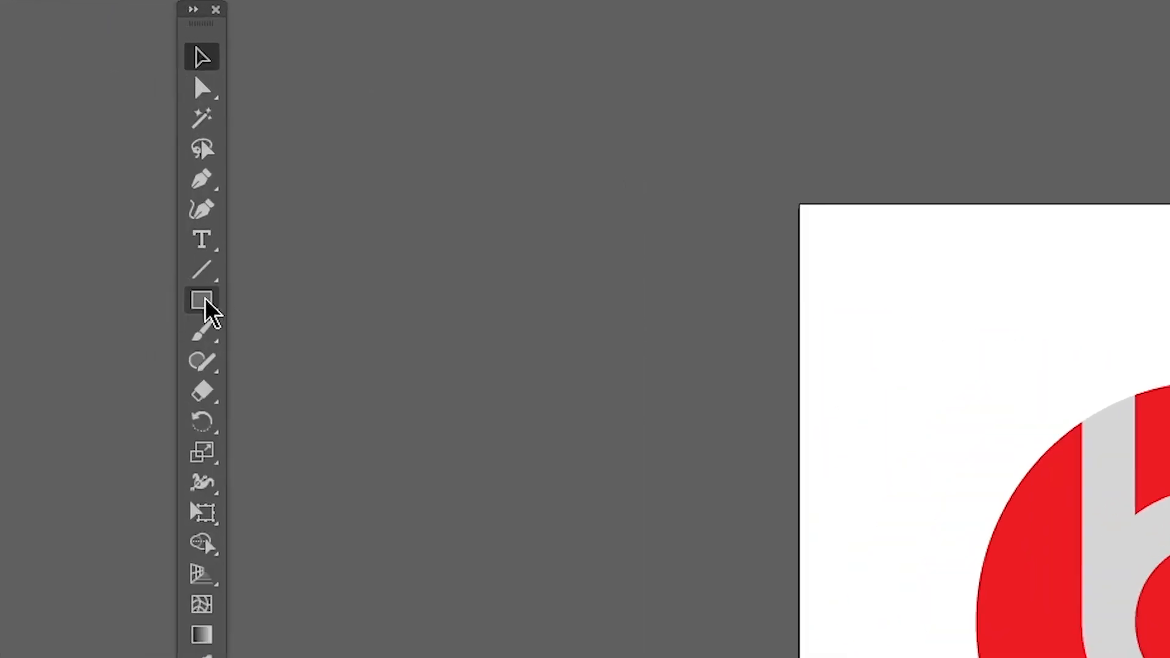
Step: Draw a rectangle exactly covering the artboard, about 35.28 cm square
left_click(203, 302)
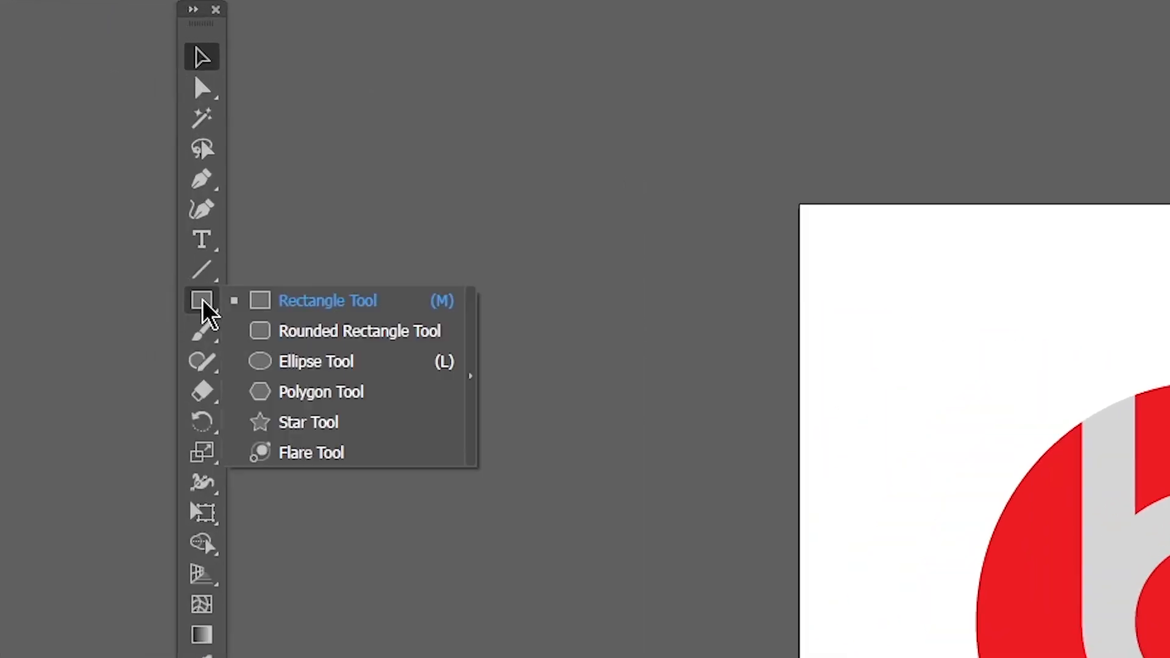
left_click(310, 304)
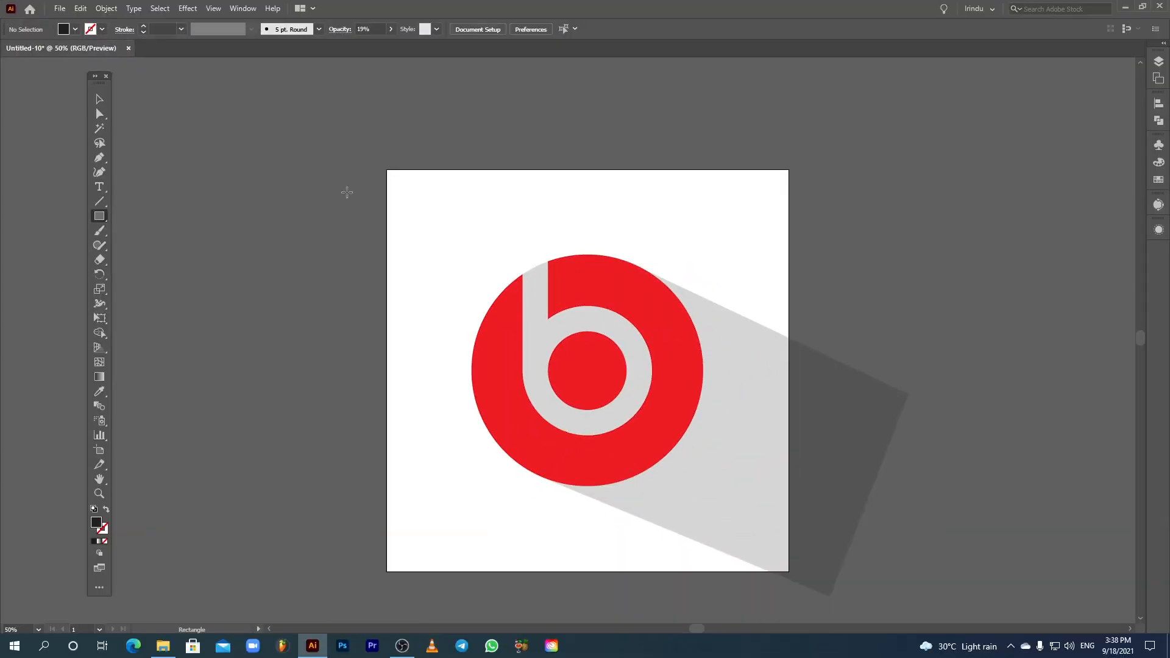
left_click_drag(387, 169, 788, 572)
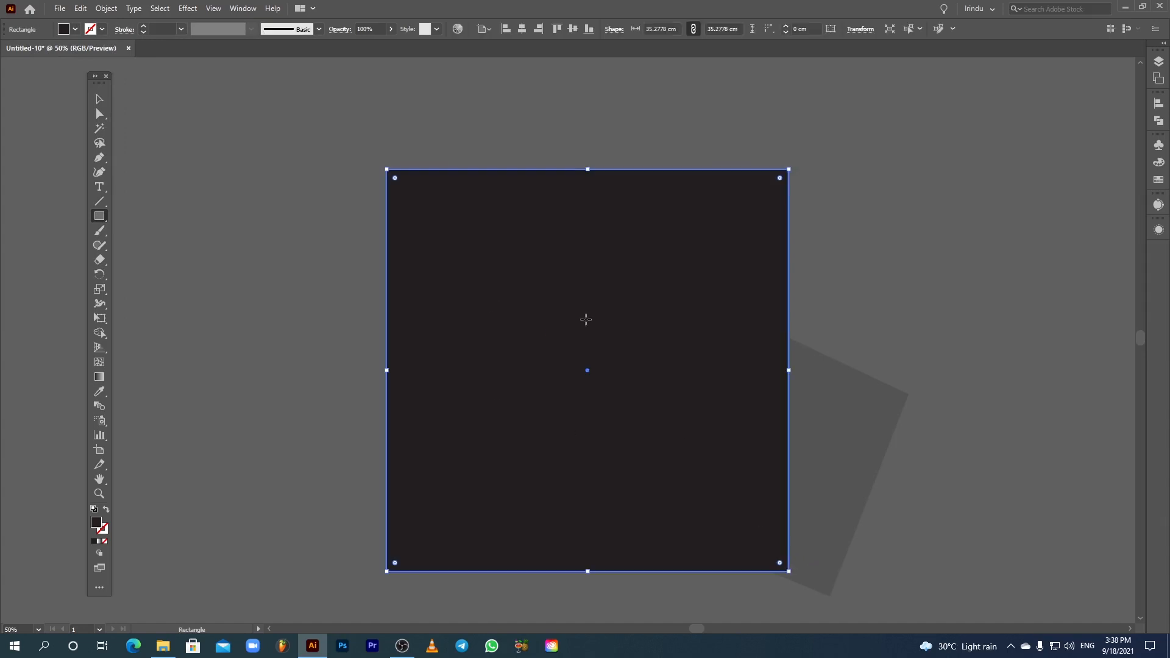
Step: Remove the rectangle's fill and set its stroke weight to 4 pt
left_click(98, 97)
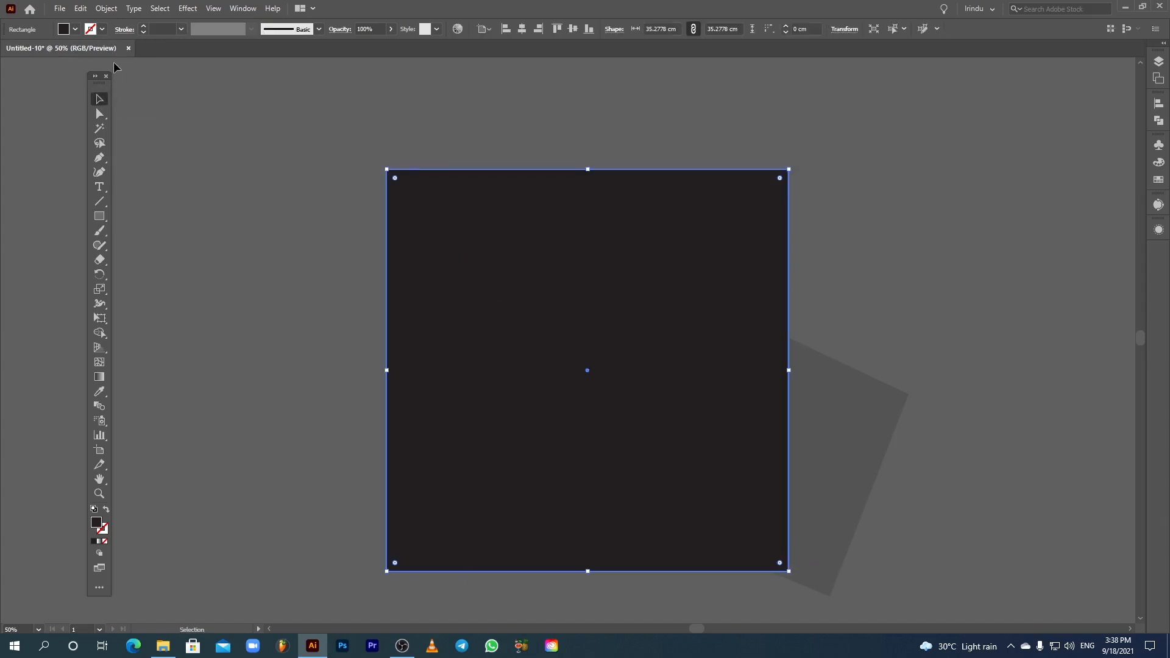
left_click(67, 51)
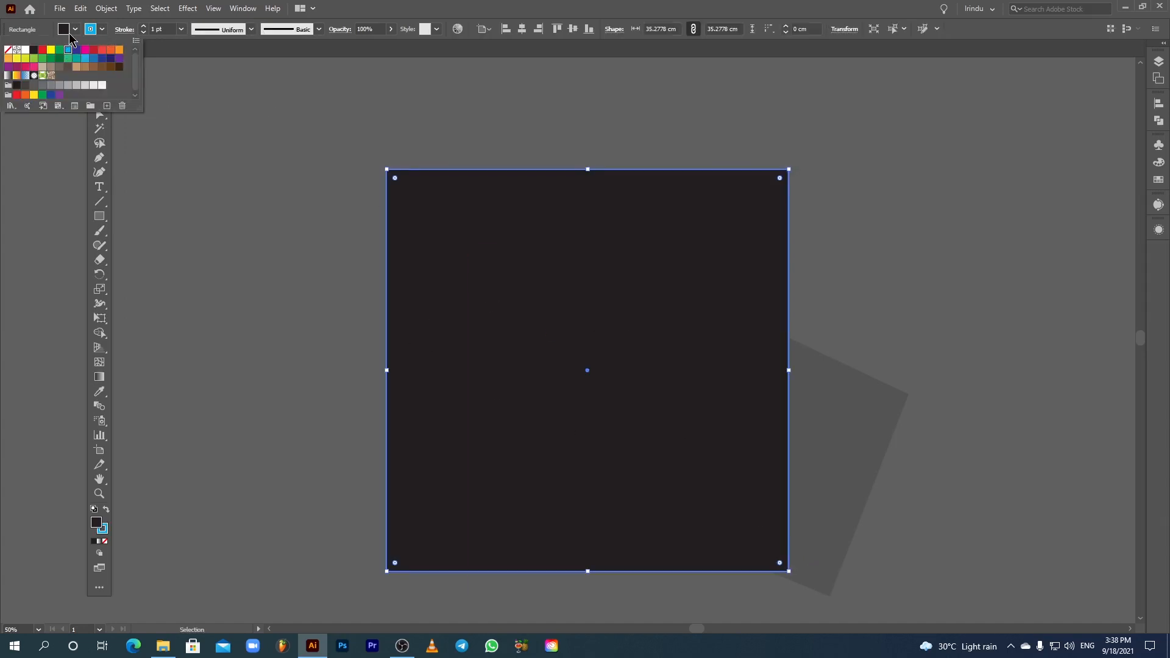
left_click(9, 50)
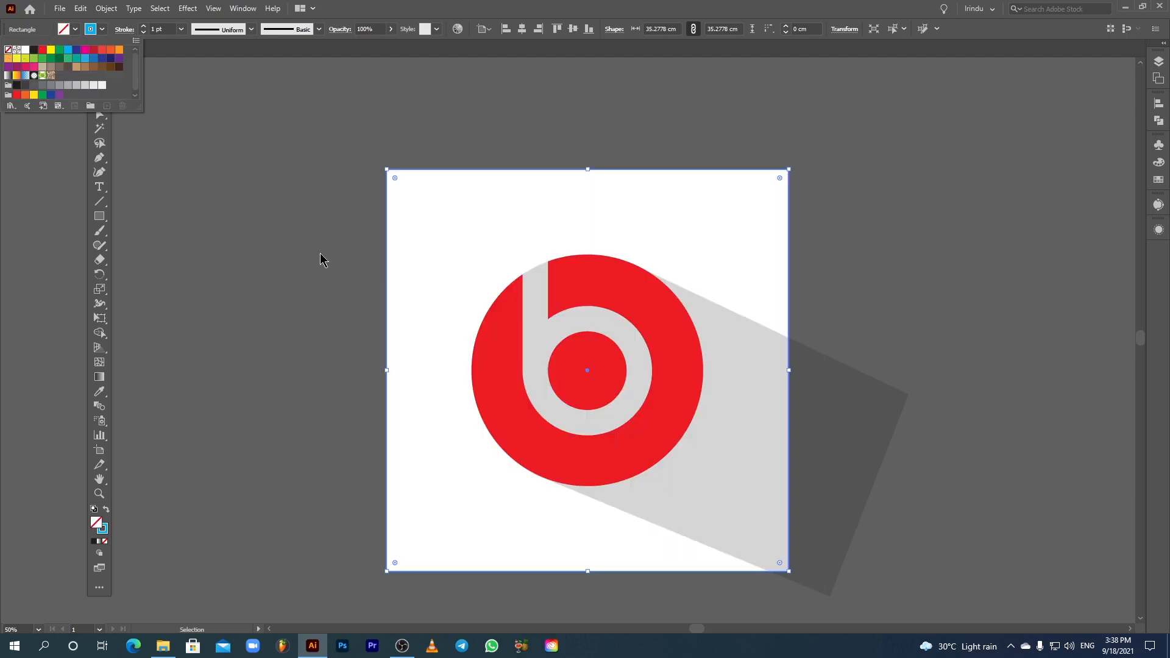
left_click(179, 99)
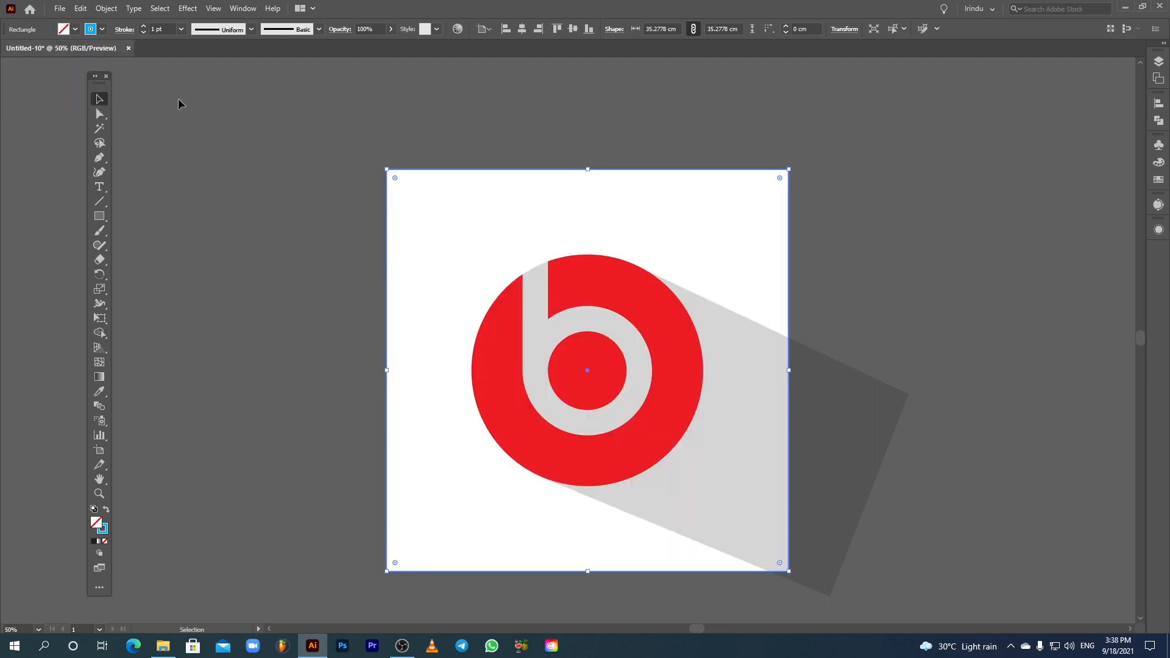
left_click(144, 26)
left_click(335, 196)
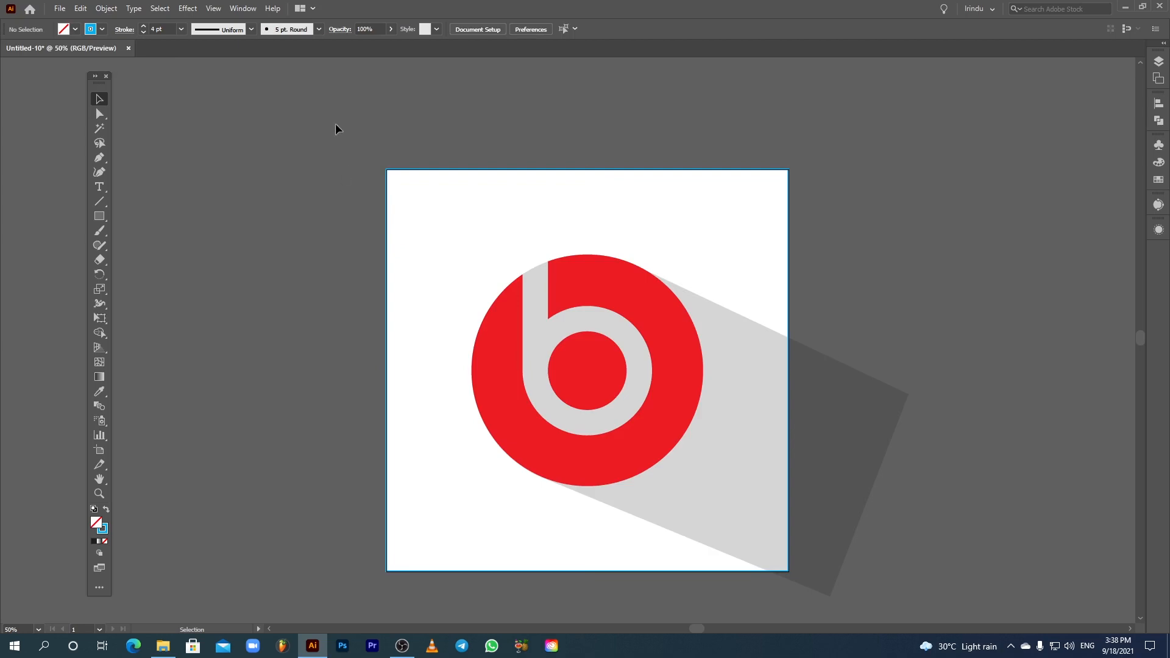
Step: Select all the artwork and make a clipping mask with the artboard-sized rectangle
left_click_drag(614, 377, 666, 414)
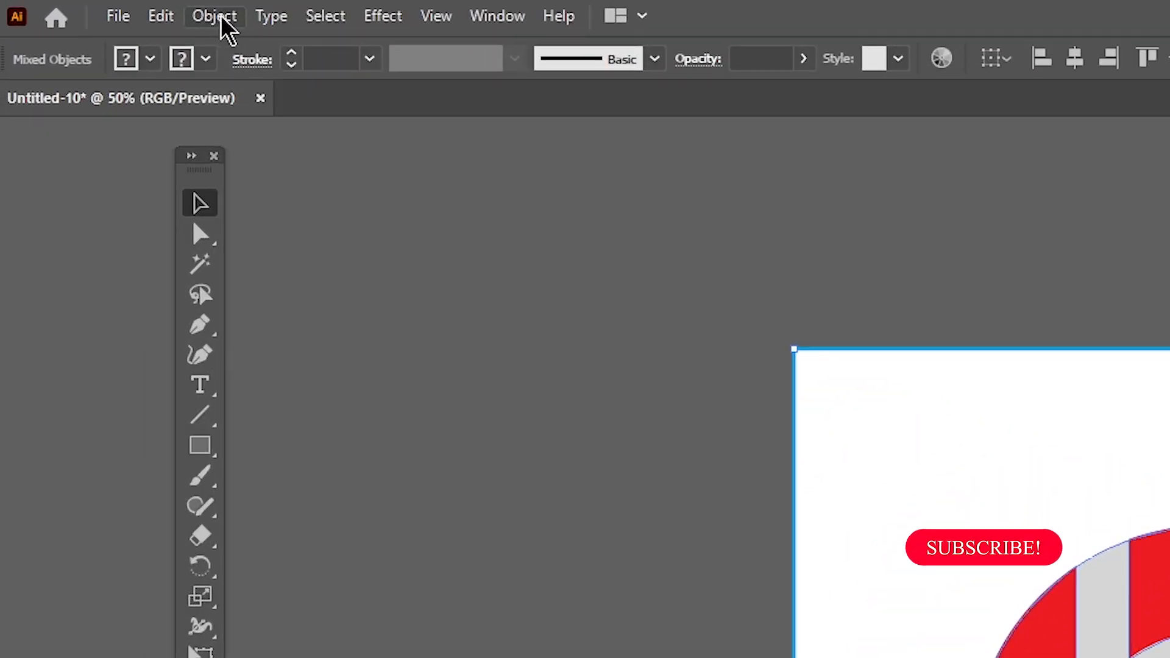
left_click(109, 9)
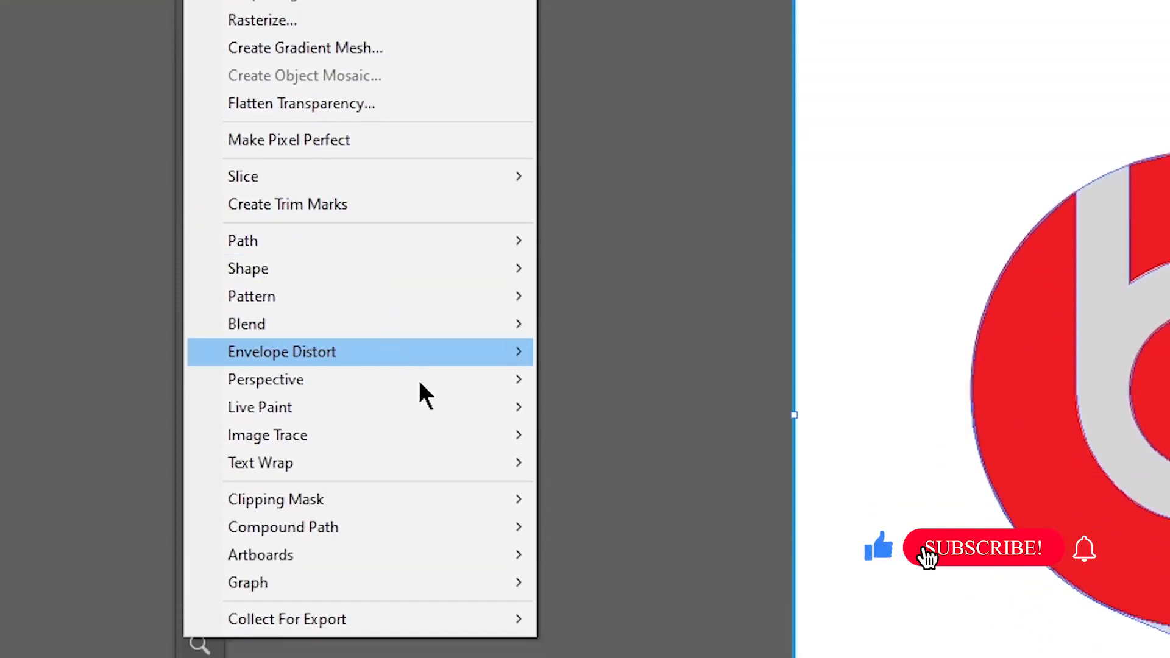
mouse_move(282, 500)
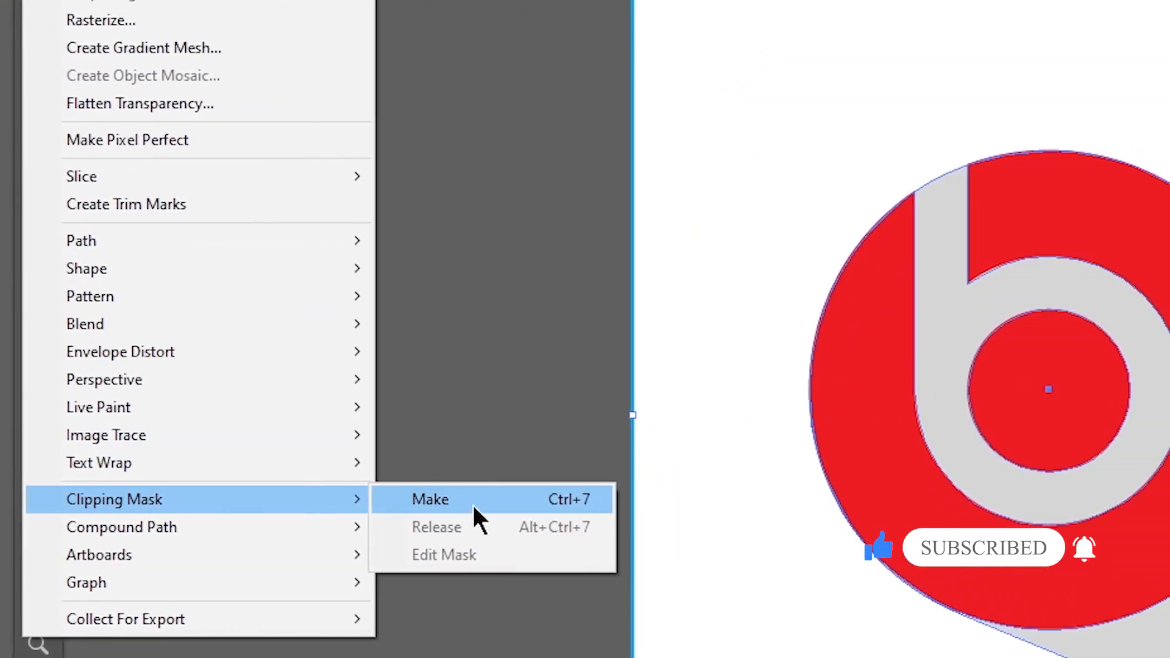
left_click(432, 502)
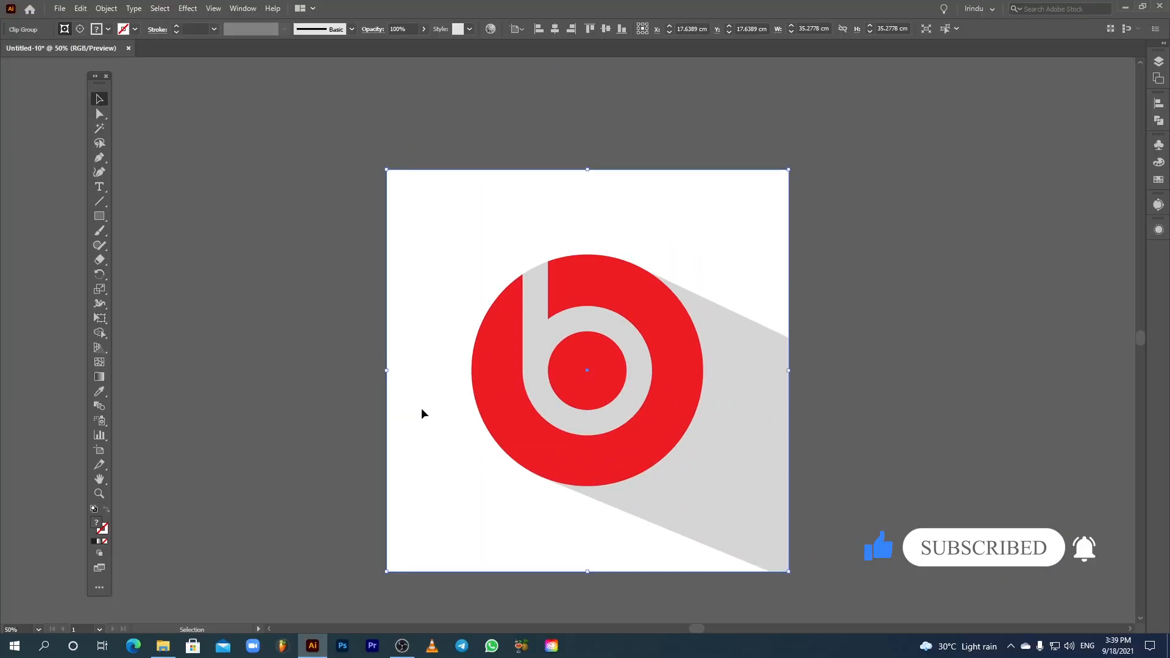
left_click(322, 382)
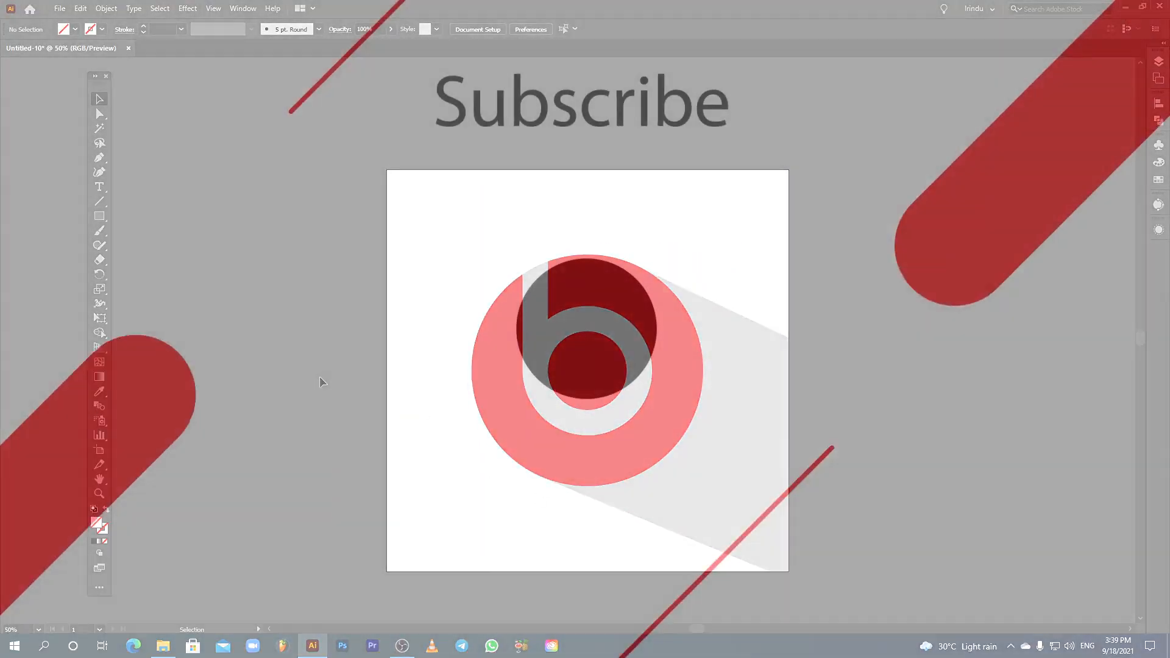